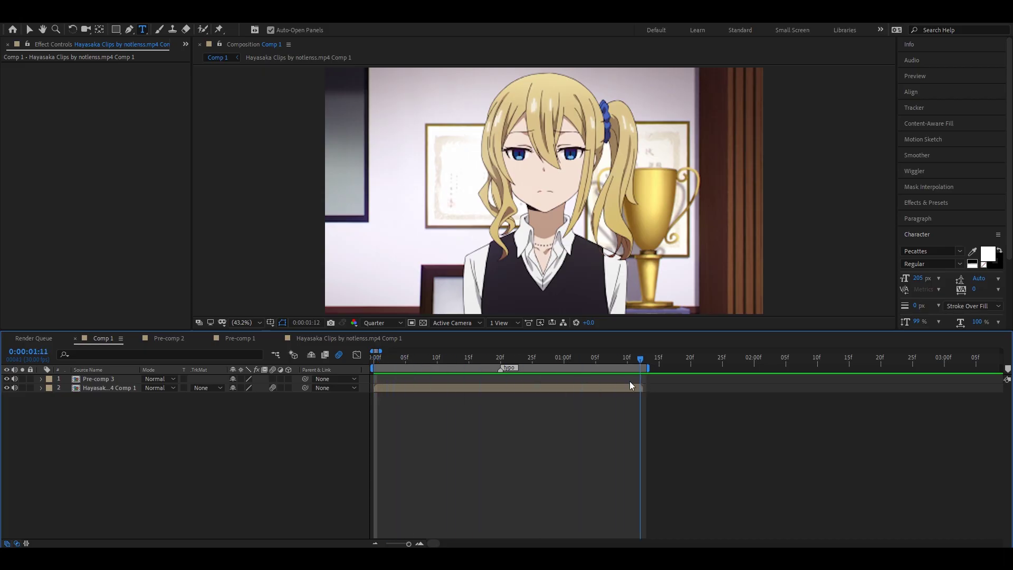
- Add Null 3, turn on motion blur for the Hayasaka clip, and parent the clip to Null 3
{"action": "right_click", "coordinate": [383, 390]}
{"action": "mouse_move", "coordinate": [464, 385]}
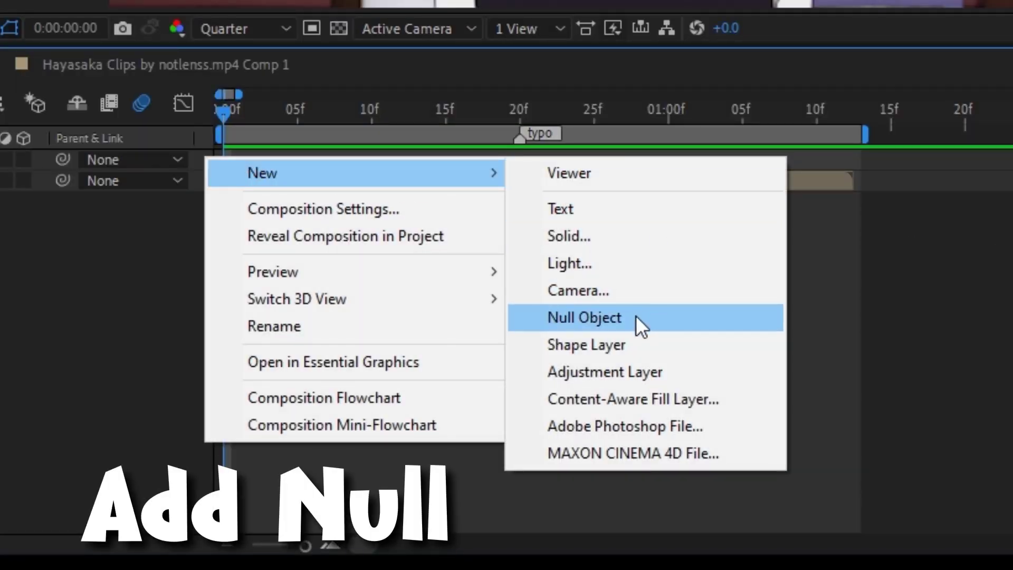
{"action": "left_click", "coordinate": [557, 449]}
{"action": "key", "text": "Home"}
{"action": "left_click", "coordinate": [216, 396]}
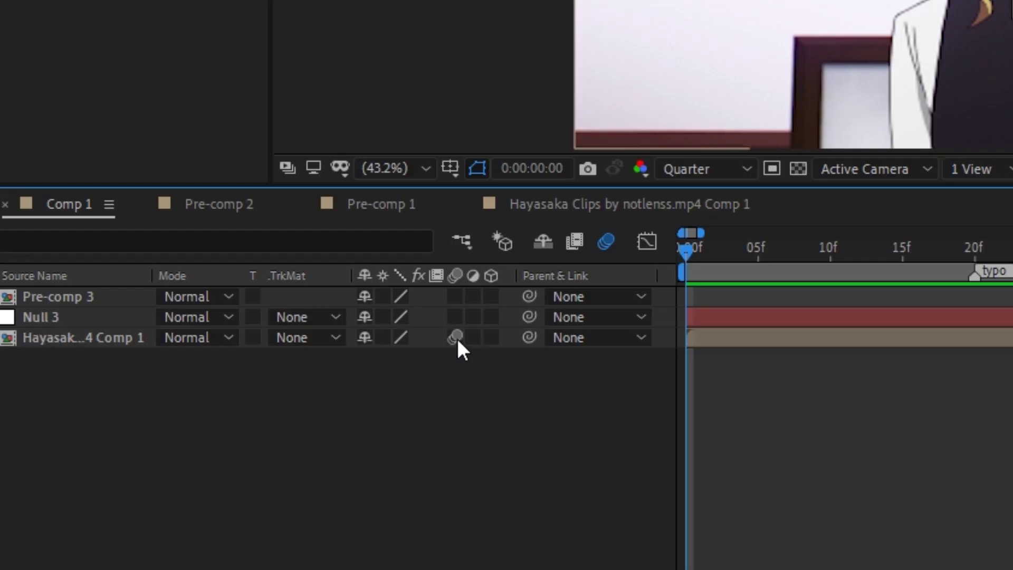
{"action": "left_click", "coordinate": [455, 337]}
{"action": "left_click_drag", "start_coordinate": [530, 337], "coordinate": [736, 321]}
- Keyframe Null 3's Scale from 600% at frame 0 to 100% at 20f with easy ease
{"action": "key", "text": "s"}
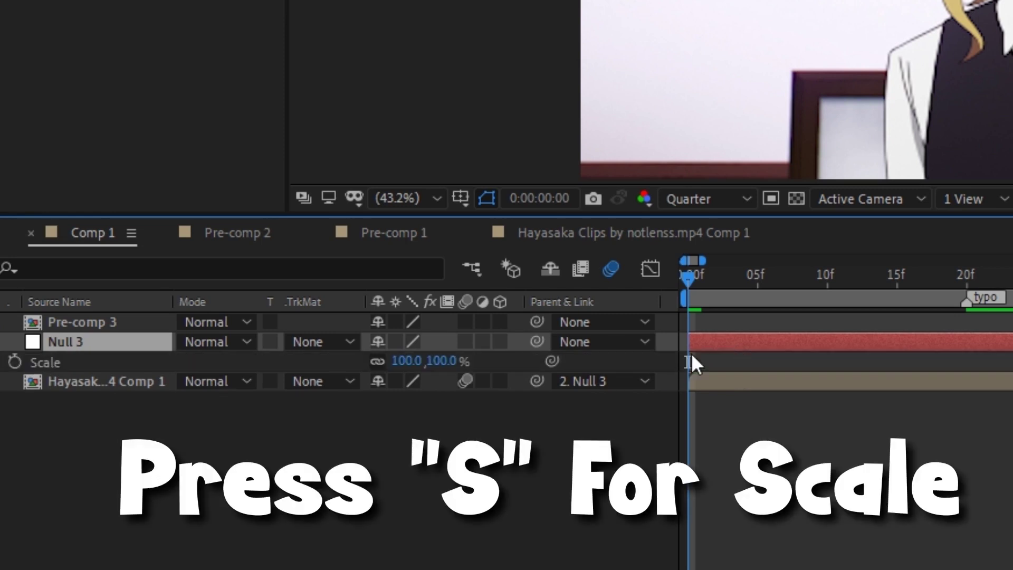
{"action": "left_click", "coordinate": [14, 362]}
{"action": "left_click_drag", "start_coordinate": [798, 280], "coordinate": [967, 317]}
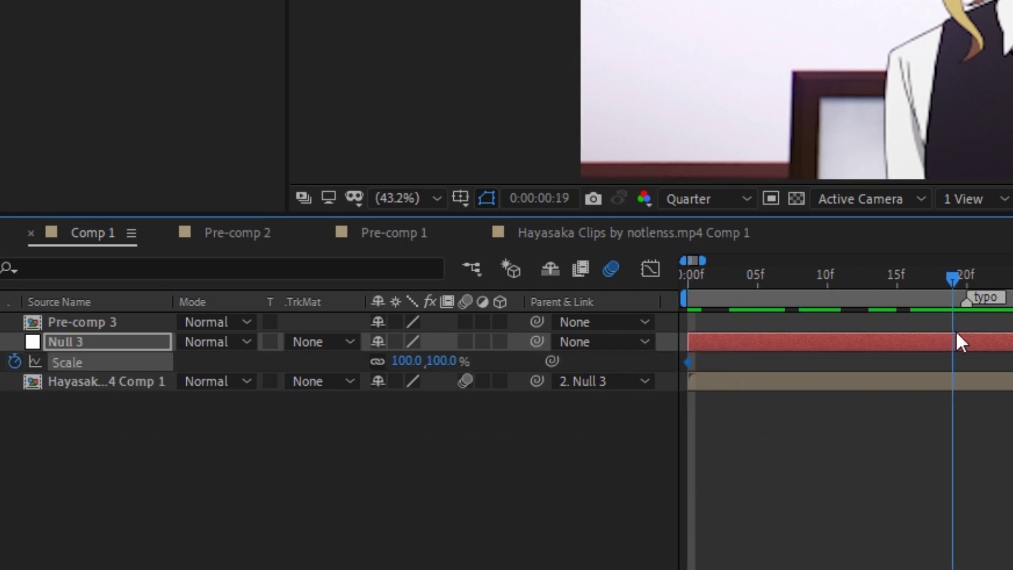
{"action": "key", "text": "Home"}
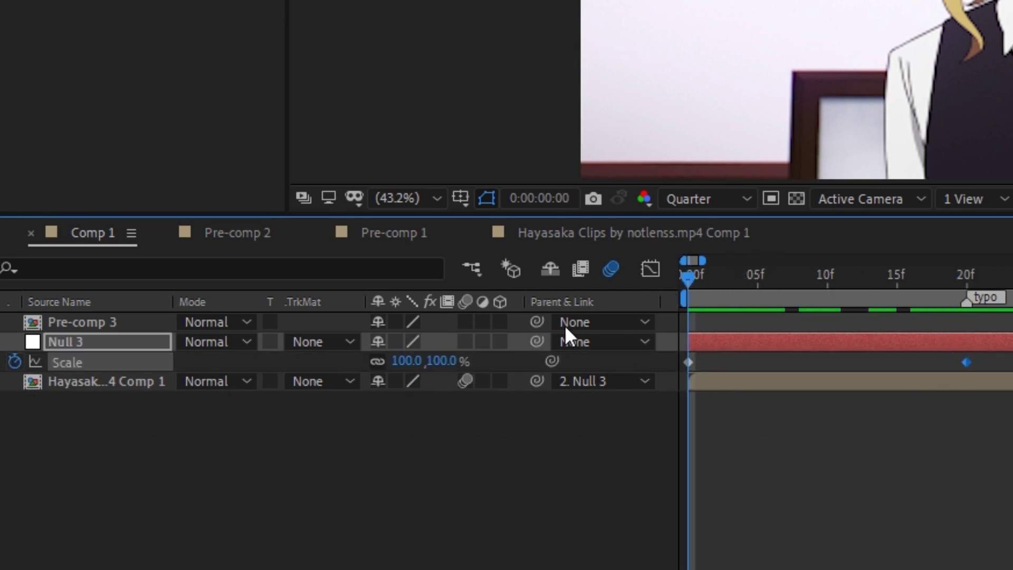
{"action": "left_click", "coordinate": [436, 362]}
{"action": "type", "text": "600"}
{"action": "key", "text": "Return"}
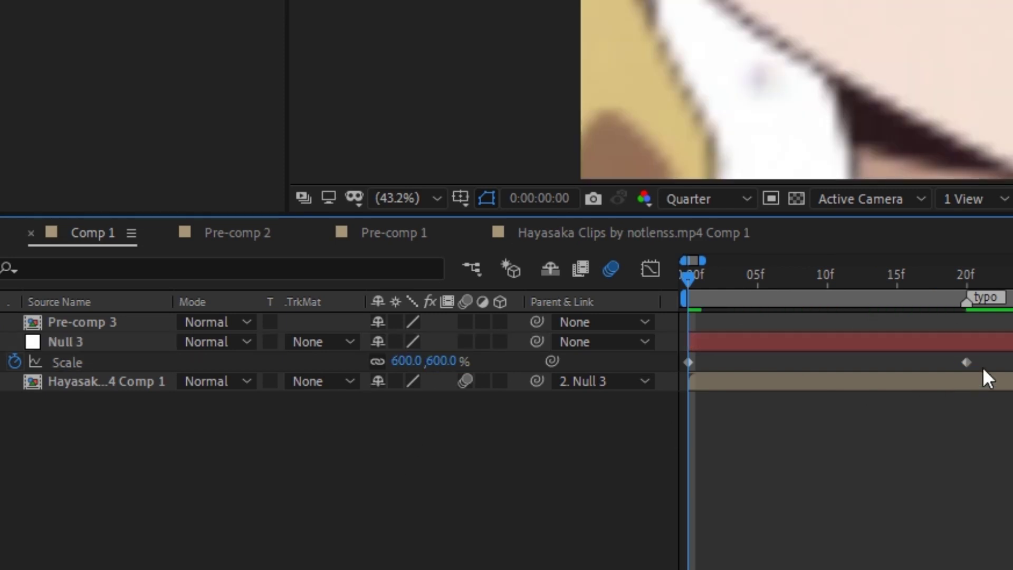
{"action": "left_click_drag", "start_coordinate": [985, 370], "coordinate": [672, 380]}
{"action": "key", "text": "F9"}
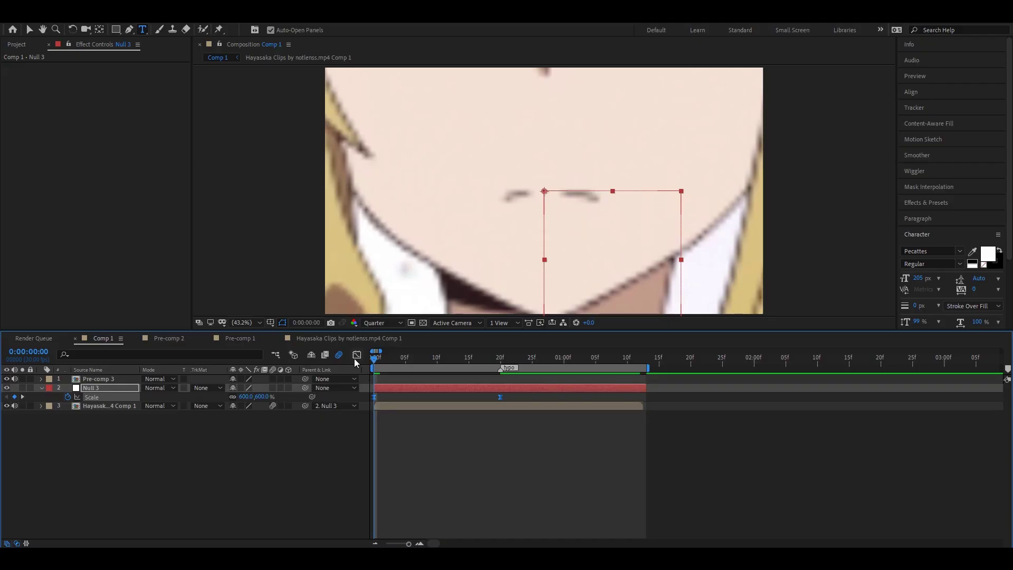
- Steepen the scale speed curve in the Graph Editor for a sharp, fast zoom-out
{"action": "left_click", "coordinate": [355, 362]}
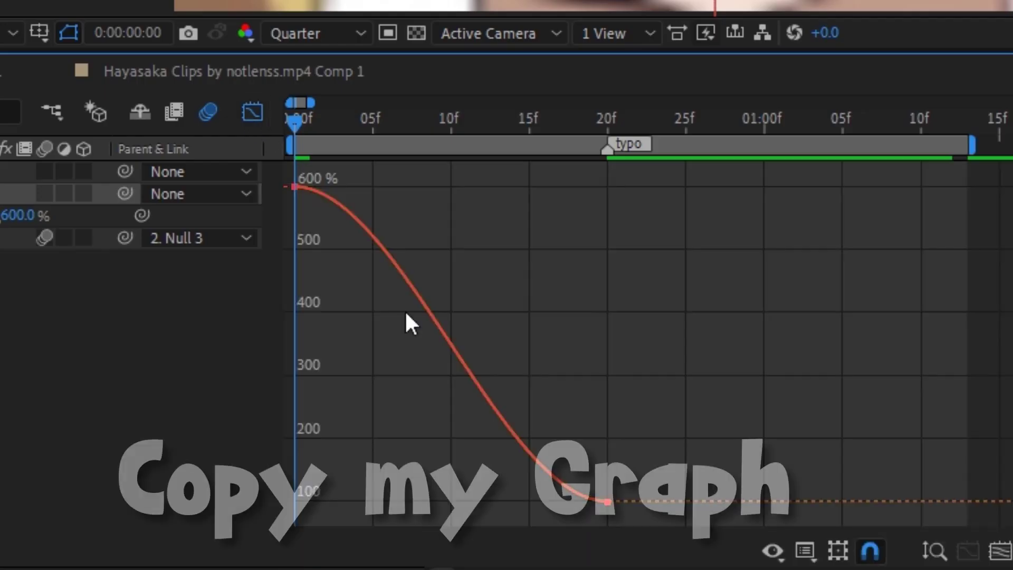
{"action": "mouse_move", "coordinate": [398, 187]}
{"action": "left_mouse_down"}
{"action": "mouse_move", "coordinate": [372, 247]}
{"action": "mouse_move", "coordinate": [124, 474]}
{"action": "left_mouse_up"}
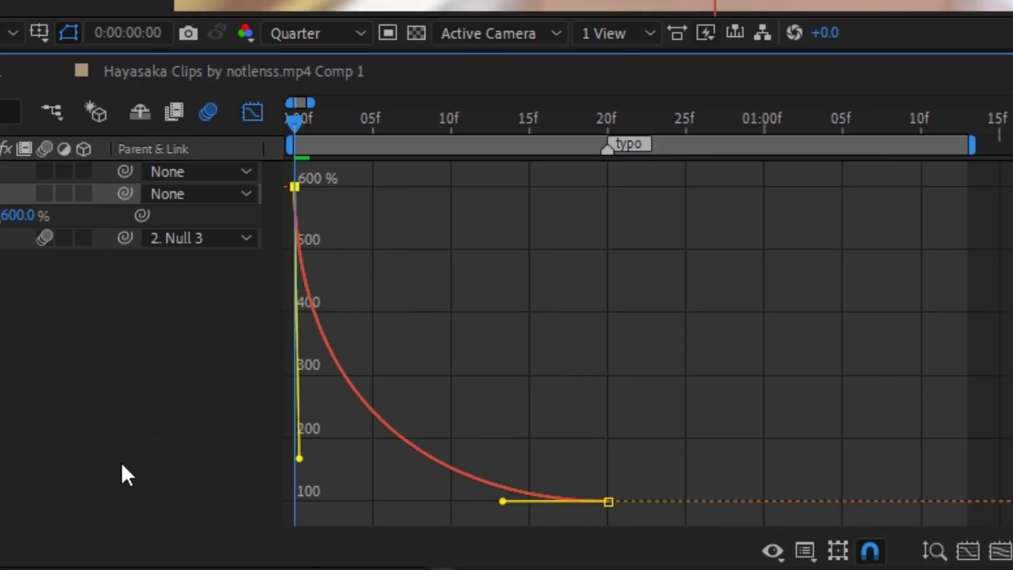
{"action": "left_click_drag", "start_coordinate": [502, 501], "coordinate": [299, 484]}
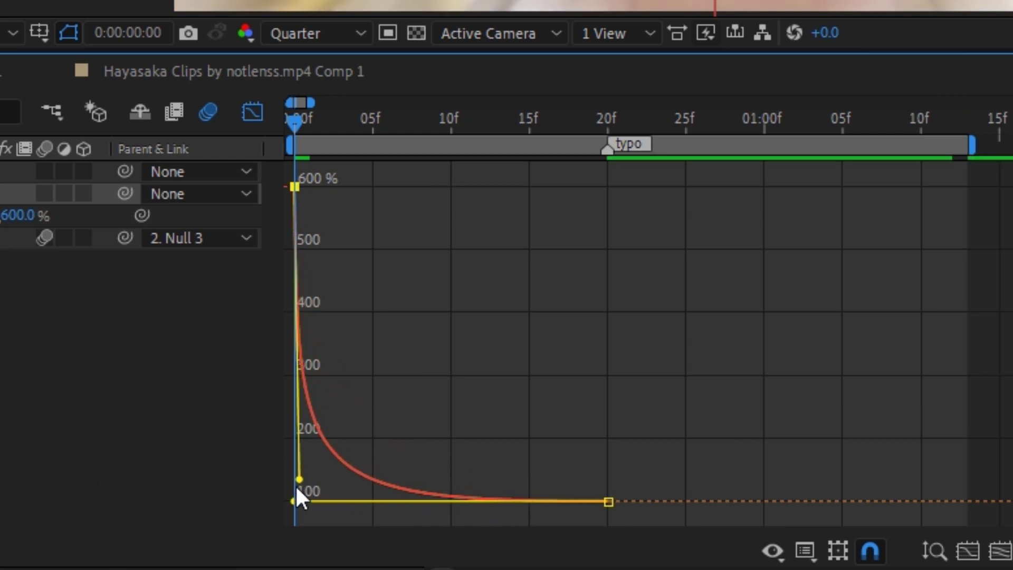
{"action": "left_click", "coordinate": [253, 112]}
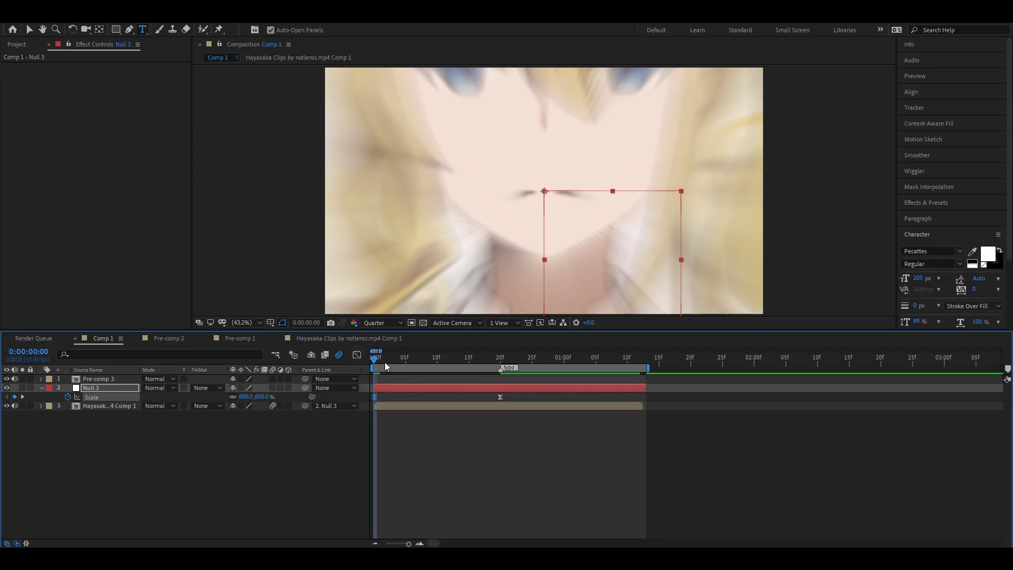
{"action": "left_click_drag", "start_coordinate": [384, 362], "coordinate": [400, 422]}
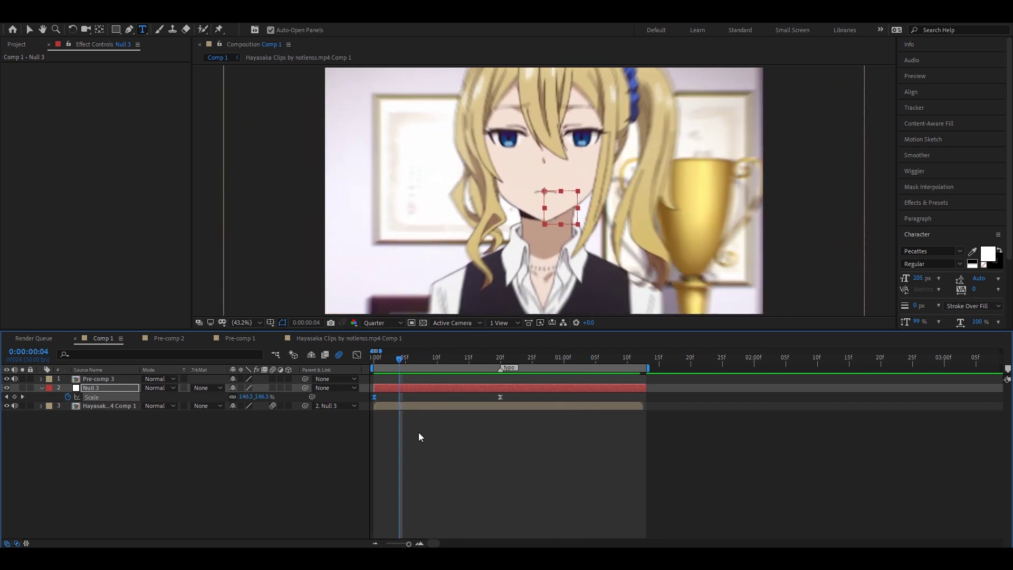
- Pre-compose Null 3 and the Hayasaka clip together into Pre-comp 4
{"action": "left_click", "coordinate": [419, 437]}
{"action": "left_click", "coordinate": [405, 388]}
{"action": "key", "text": "u"}
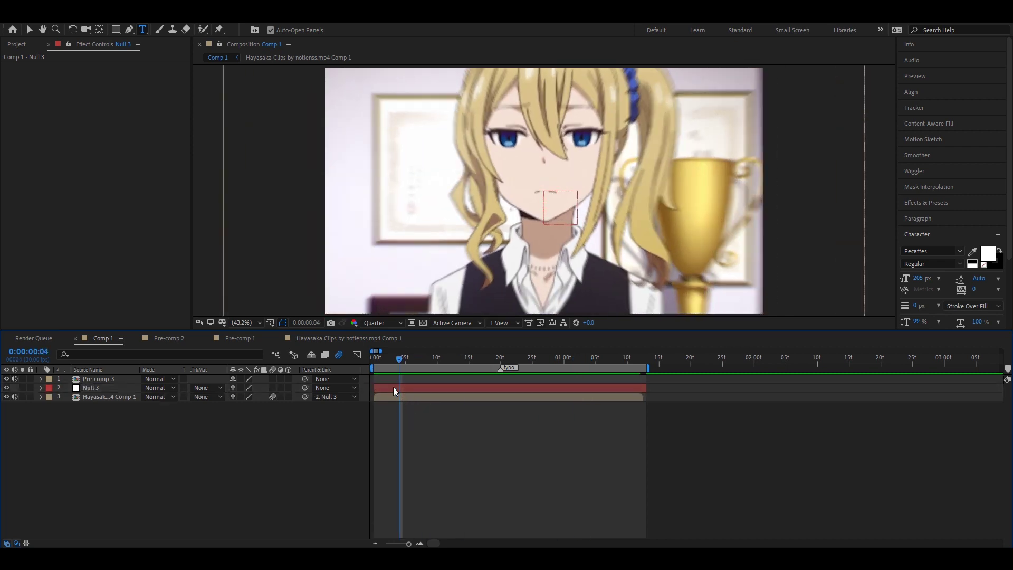
{"action": "left_click", "coordinate": [394, 389]}
{"action": "left_click", "coordinate": [389, 397], "text": "shift"}
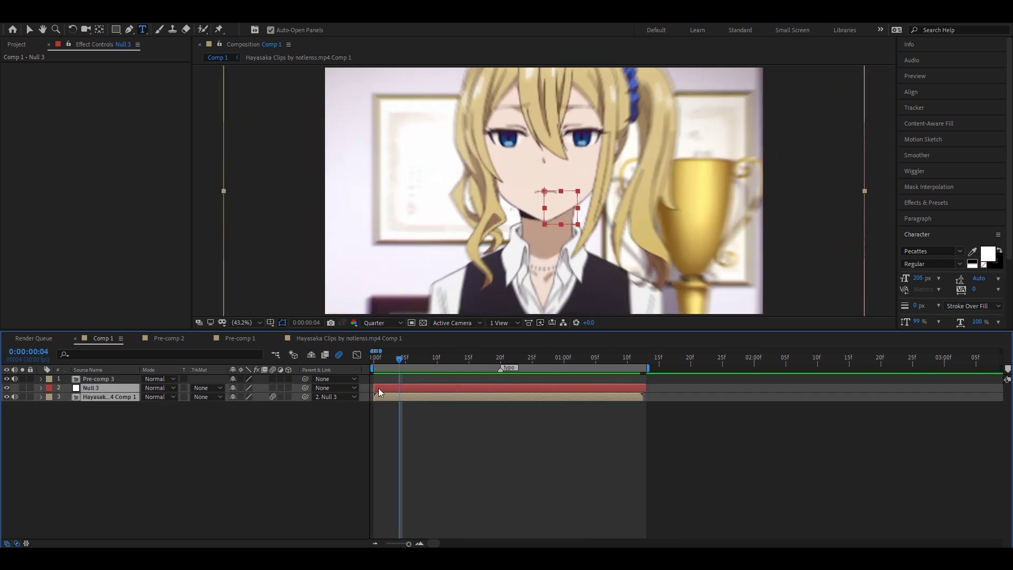
{"action": "right_click", "coordinate": [379, 388]}
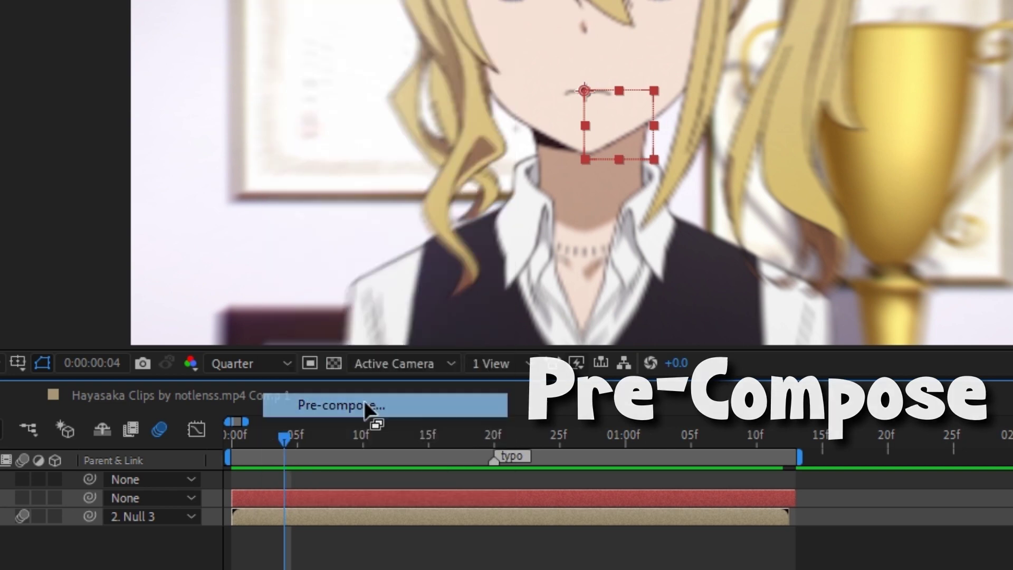
{"action": "left_click", "coordinate": [363, 400]}
{"action": "left_click", "coordinate": [532, 414]}
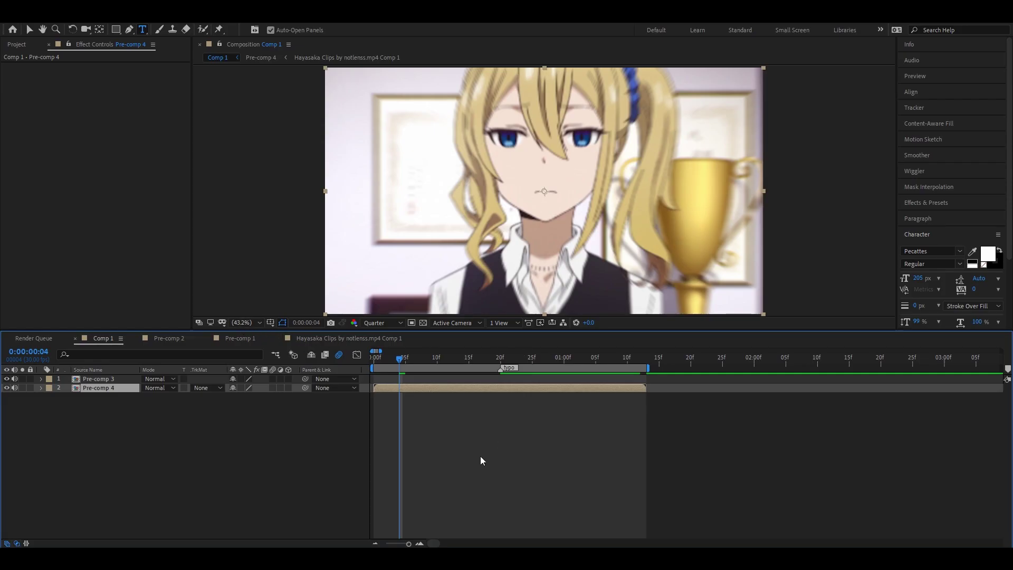
{"action": "left_click", "coordinate": [480, 457]}
{"action": "left_click_drag", "start_coordinate": [400, 359], "coordinate": [600, 379]}
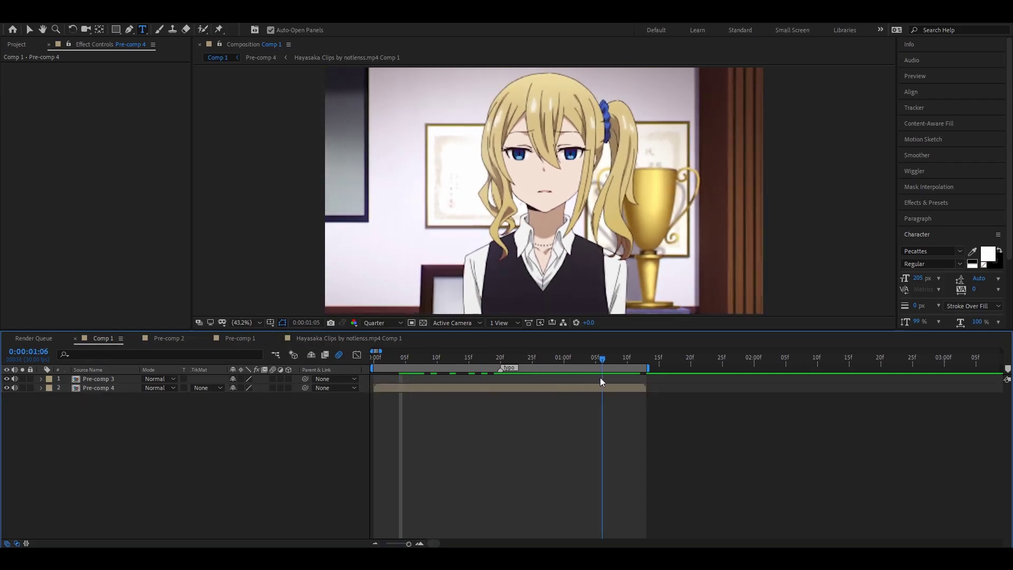
- Add Camera 1 with the 50mm preset, dismissing the 2D layers warning
{"action": "key", "text": "Home"}
{"action": "right_click", "coordinate": [364, 389]}
{"action": "mouse_move", "coordinate": [393, 395]}
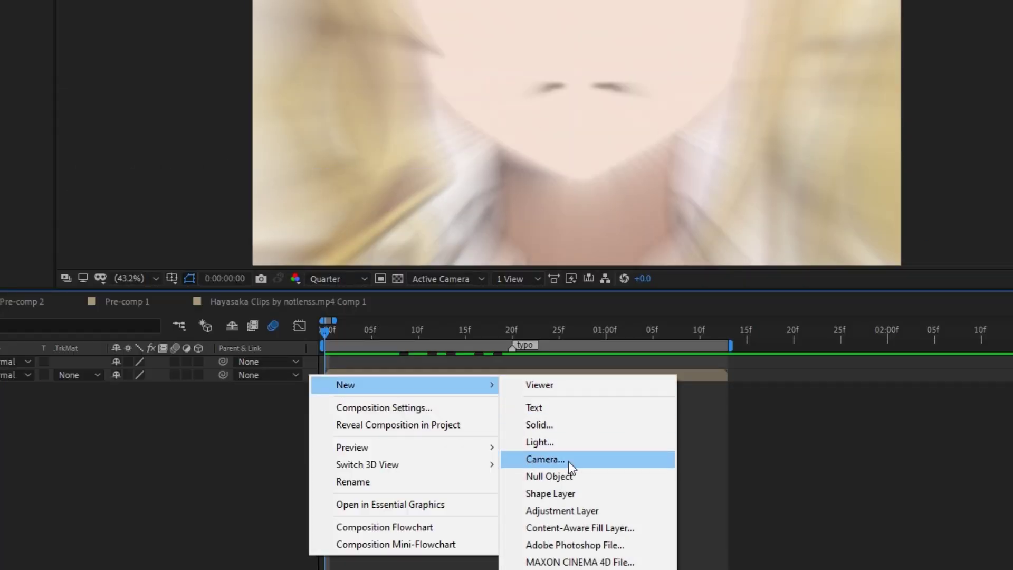
{"action": "left_click", "coordinate": [568, 461]}
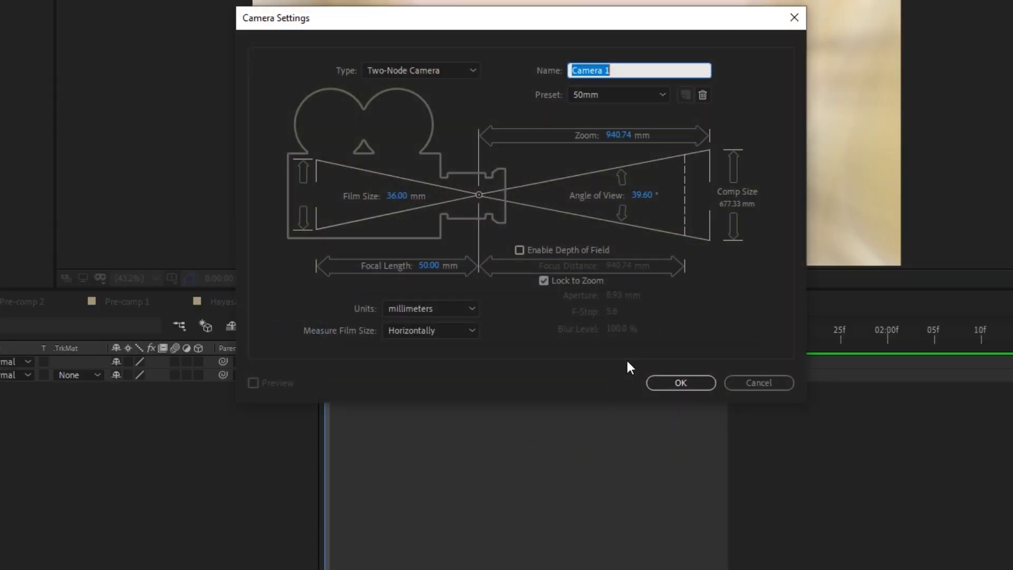
{"action": "left_click", "coordinate": [679, 383]}
{"action": "left_click", "coordinate": [649, 279]}
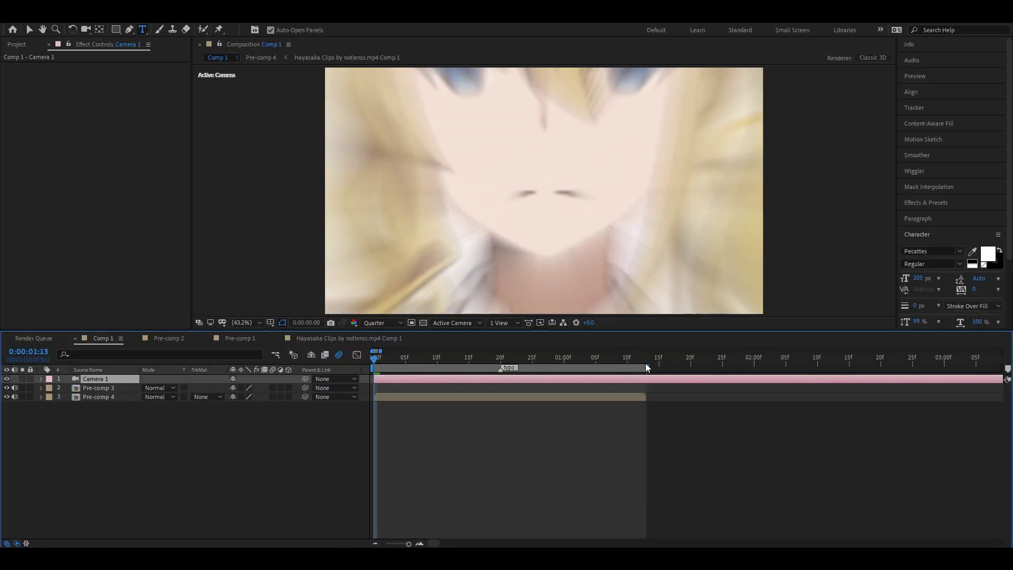
{"action": "left_click", "coordinate": [342, 423]}
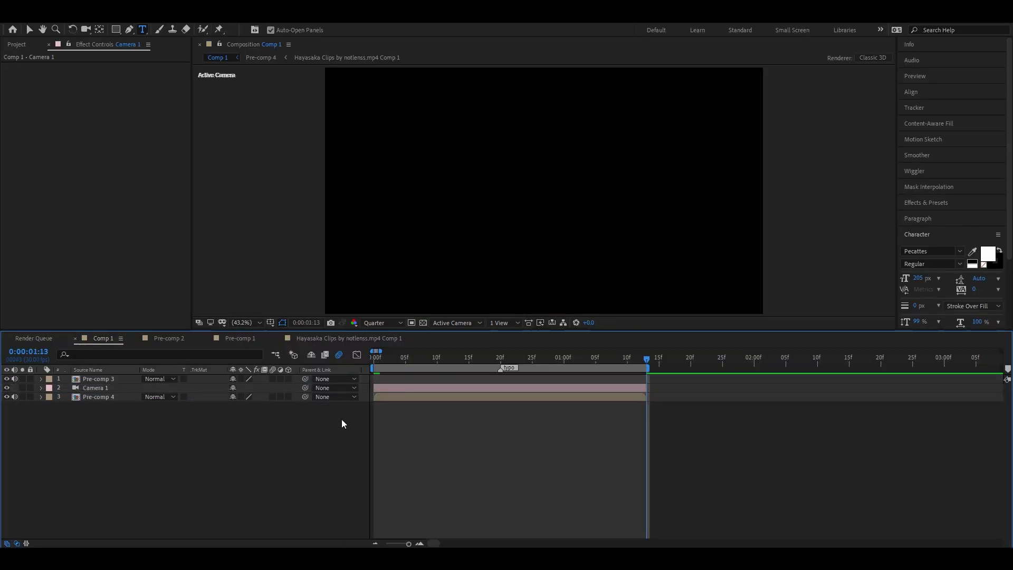
{"action": "left_click_drag", "start_coordinate": [492, 363], "coordinate": [352, 388]}
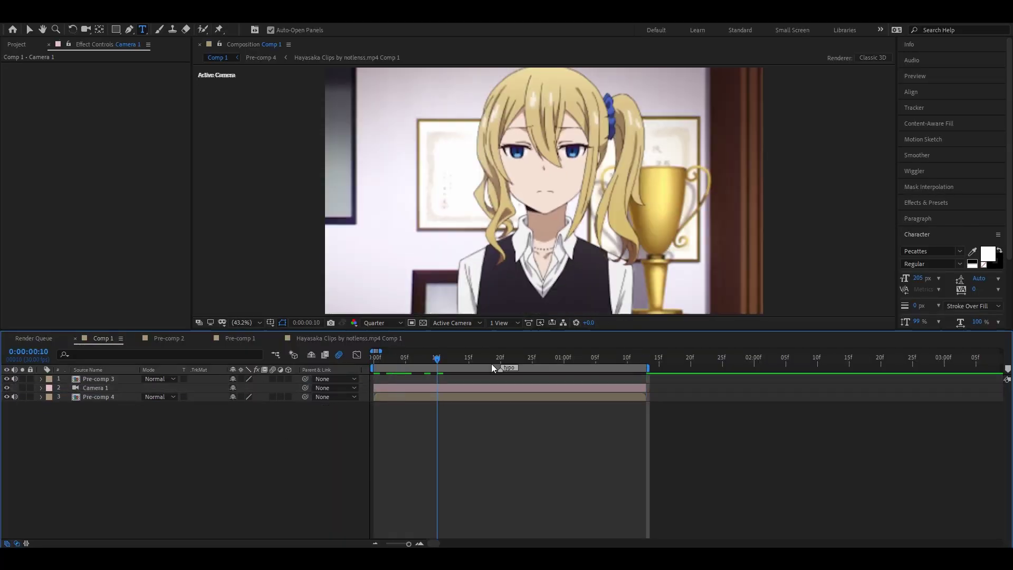
{"action": "left_click", "coordinate": [394, 394]}
- Add Null 4 above the camera, duplicate it, and make both nulls and Pre-comp 4 3D
{"action": "right_click", "coordinate": [361, 388]}
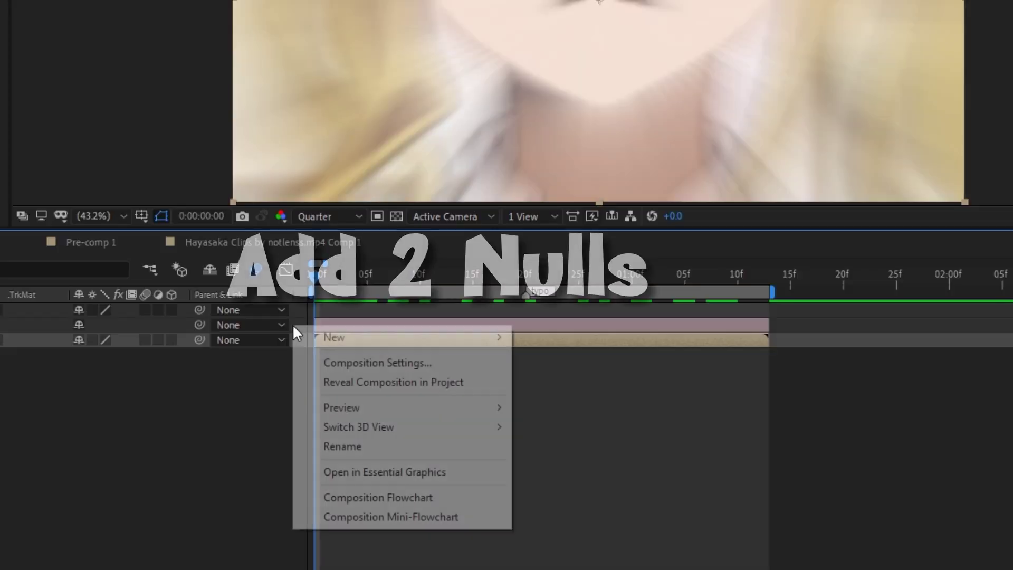
{"action": "mouse_move", "coordinate": [468, 394]}
{"action": "left_click", "coordinate": [540, 454]}
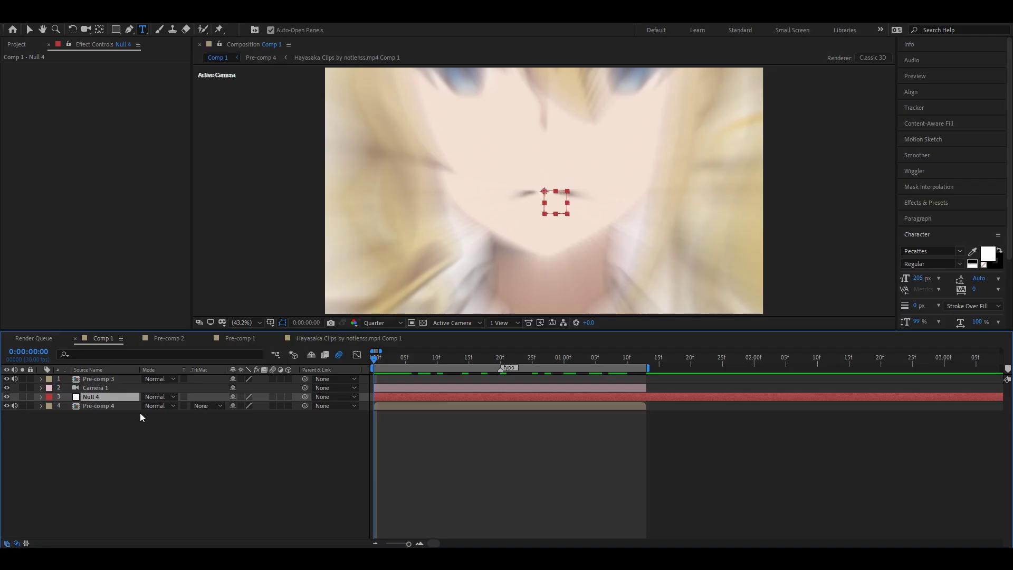
{"action": "key", "text": "ctrl+bracketright"}
{"action": "left_click", "coordinate": [646, 359]}
{"action": "key", "text": "ctrl+d"}
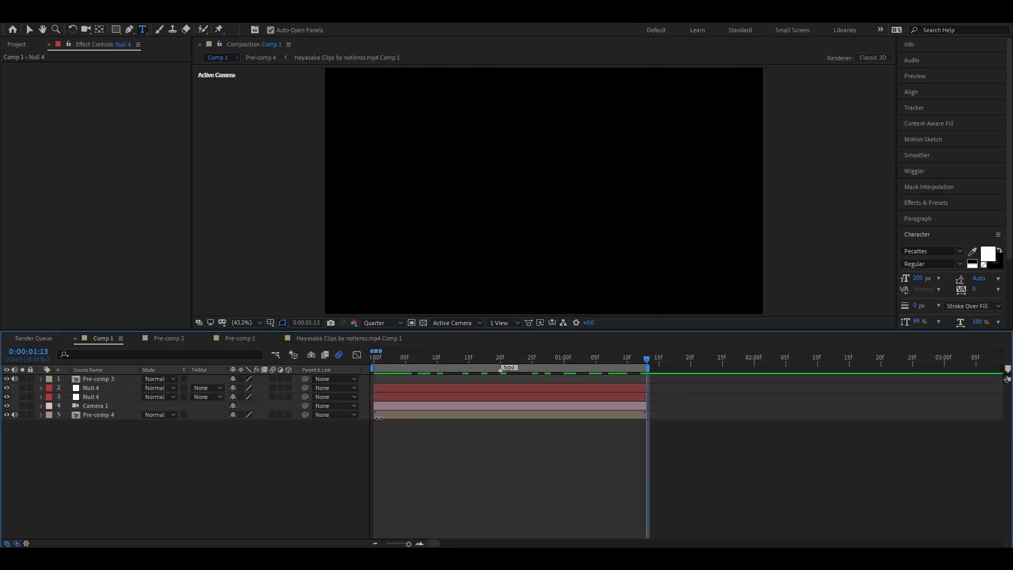
{"action": "left_click", "coordinate": [289, 414]}
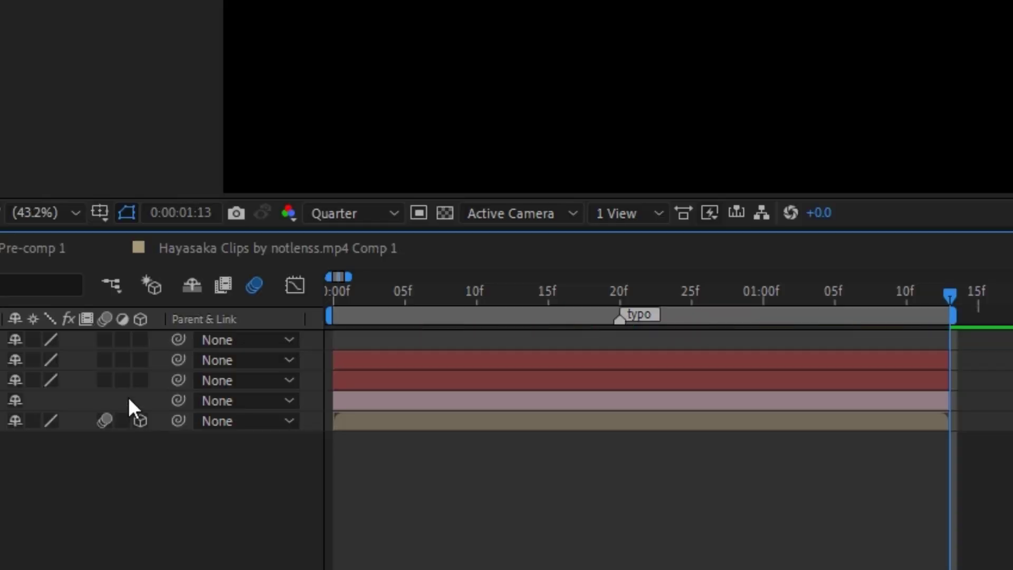
{"action": "left_click_drag", "start_coordinate": [139, 376], "coordinate": [140, 360]}
{"action": "left_click", "coordinate": [347, 380]}
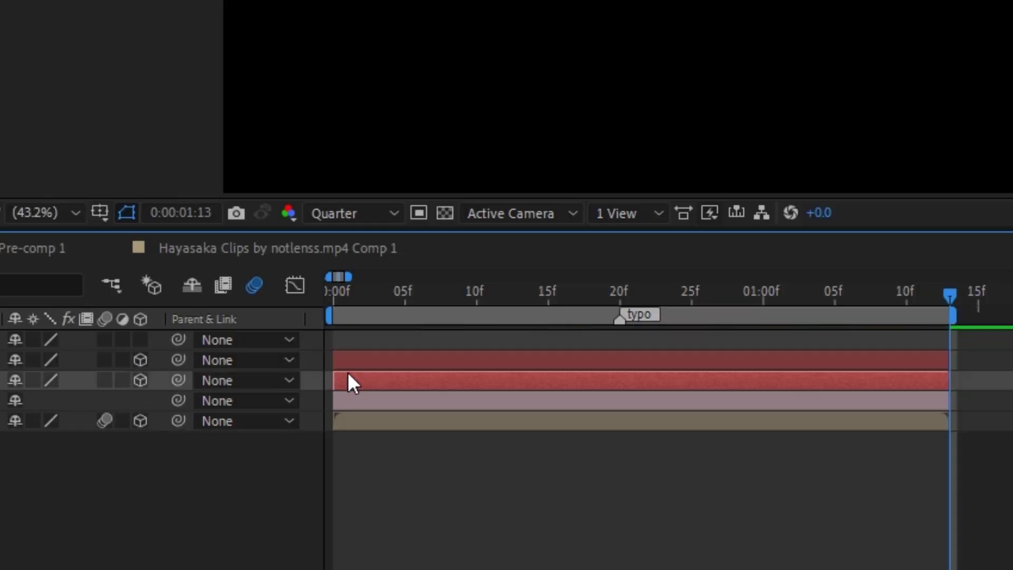
{"action": "left_click", "coordinate": [348, 361], "text": "shift"}
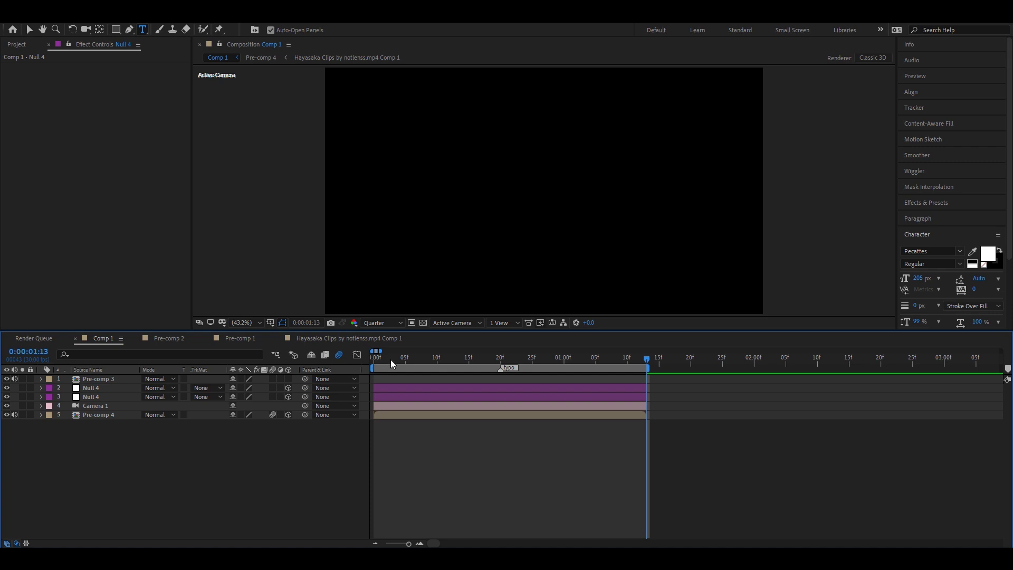
- Parent Camera 1 to the lower Null 4 and that null to the upper Null 4
{"action": "key", "text": "space"}
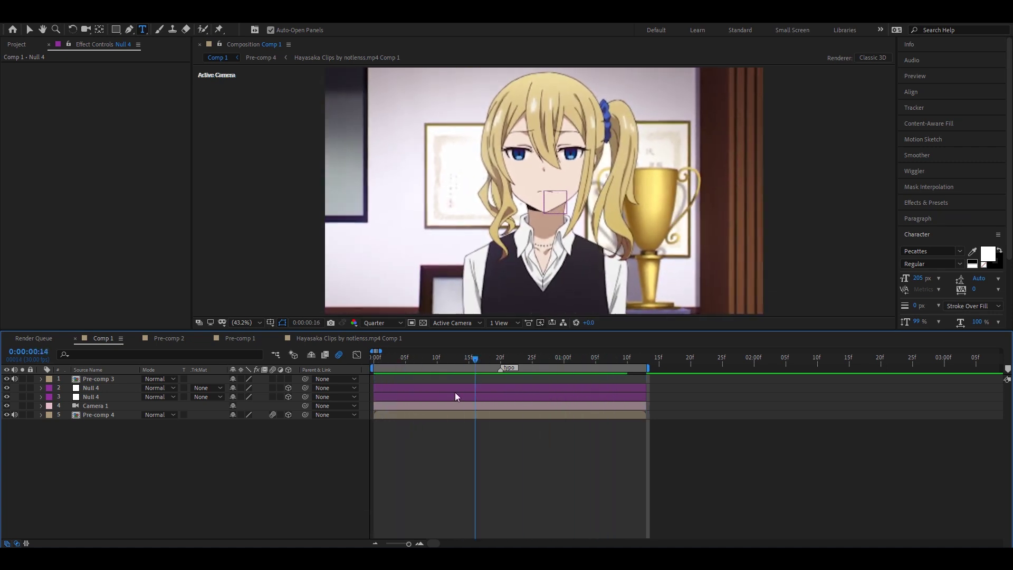
{"action": "key", "text": "space"}
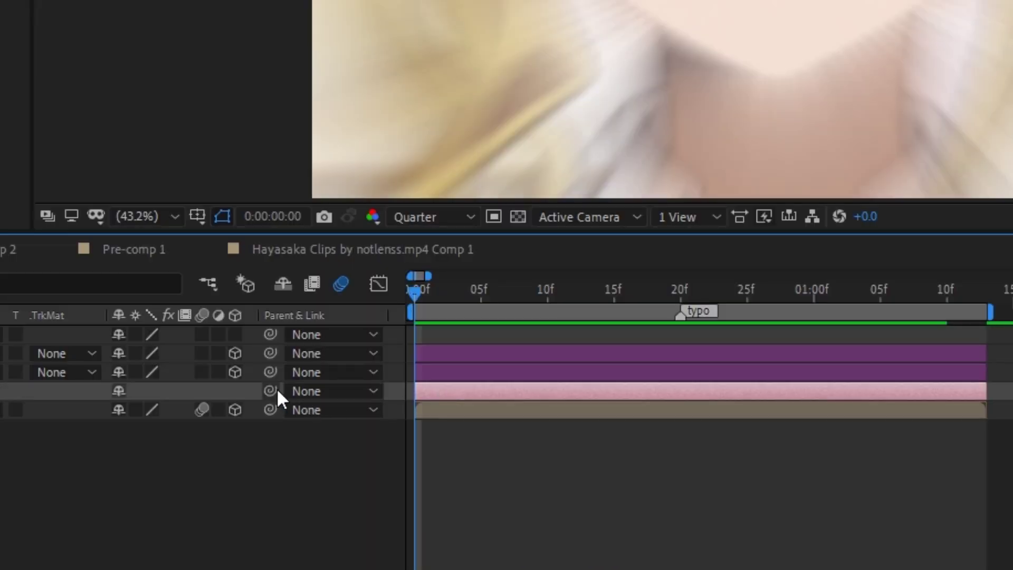
{"action": "left_click_drag", "start_coordinate": [270, 391], "coordinate": [454, 372]}
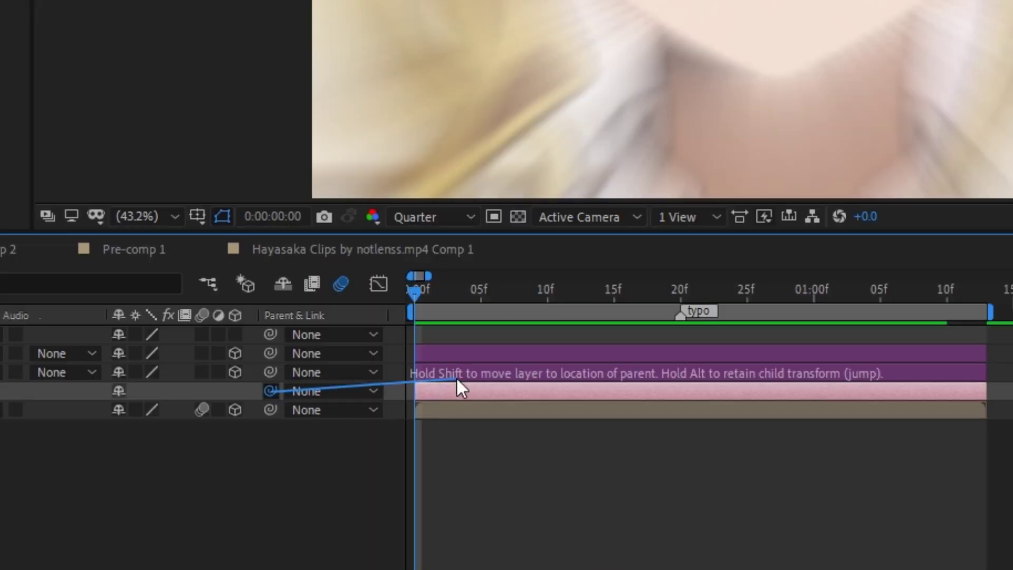
{"action": "mouse_move", "coordinate": [270, 374]}
{"action": "left_mouse_down"}
{"action": "mouse_move", "coordinate": [464, 354]}
{"action": "mouse_move", "coordinate": [456, 369]}
{"action": "left_mouse_up"}
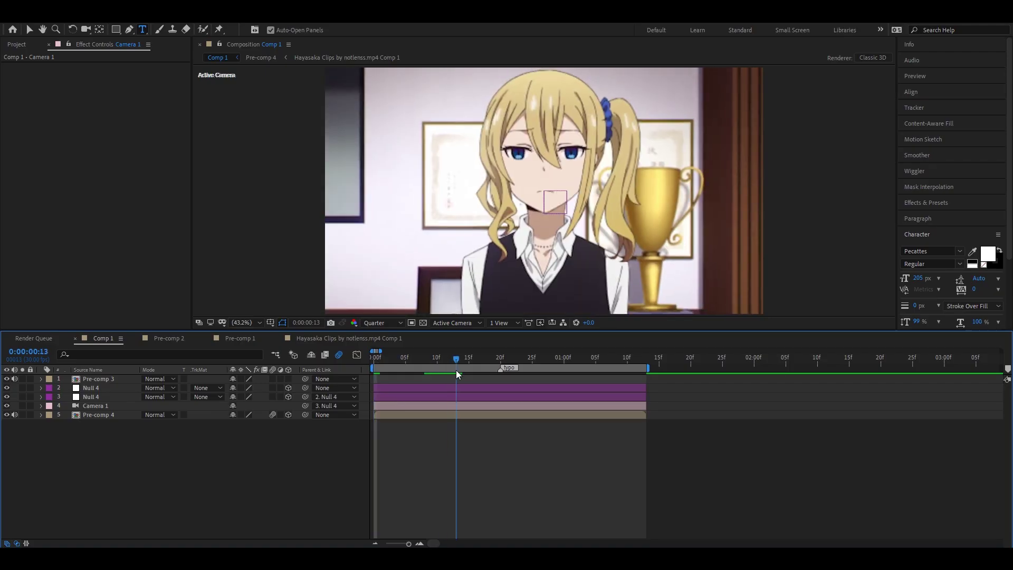
- Set starting Position and Z Rotation keyframes on Null 4, shifted one frame earlier
{"action": "left_click", "coordinate": [454, 400]}
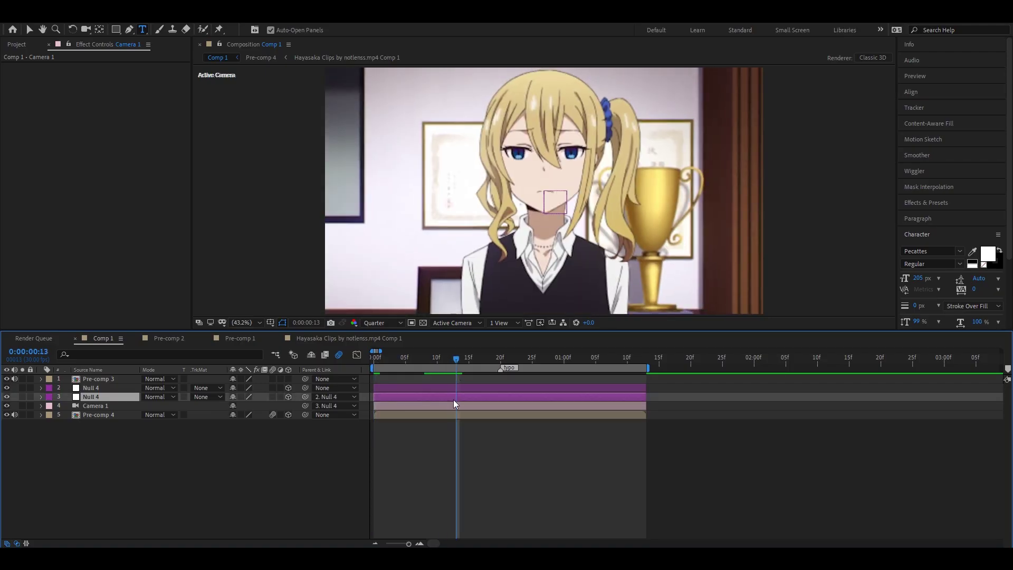
{"action": "key", "text": "p"}
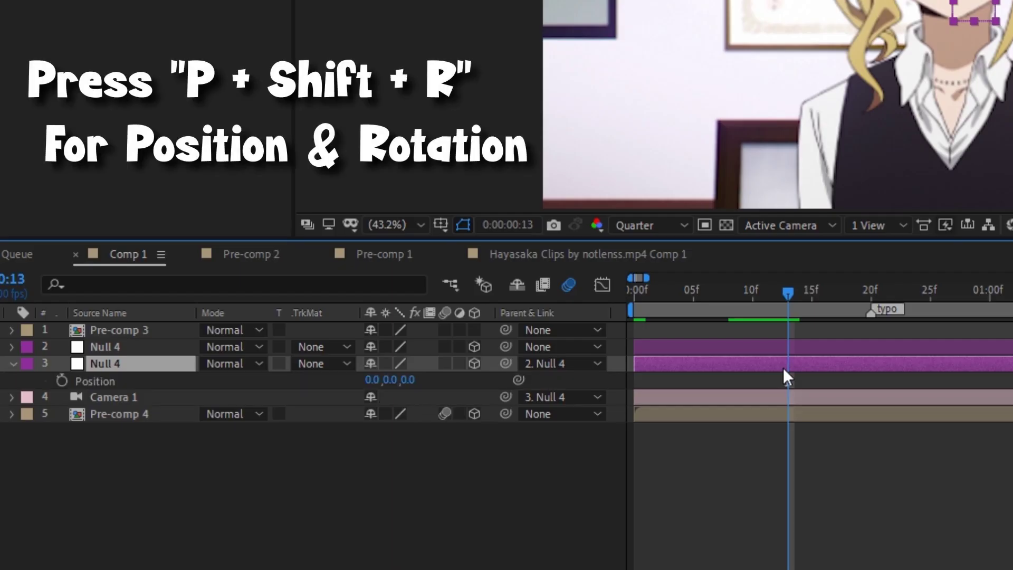
{"action": "key", "text": "shift+r"}
{"action": "left_click", "coordinate": [62, 448]}
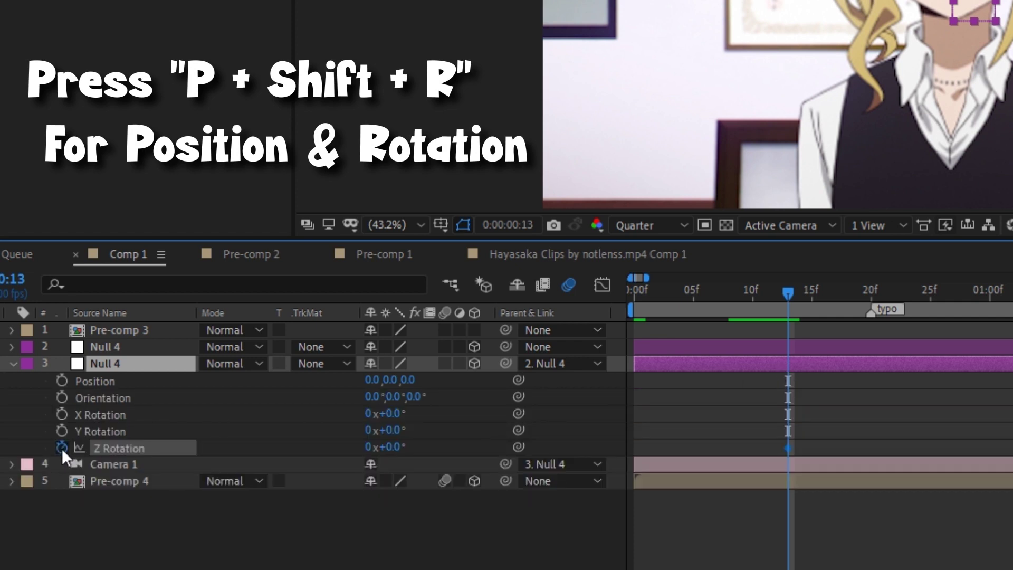
{"action": "left_click", "coordinate": [62, 380]}
{"action": "key", "text": "u"}
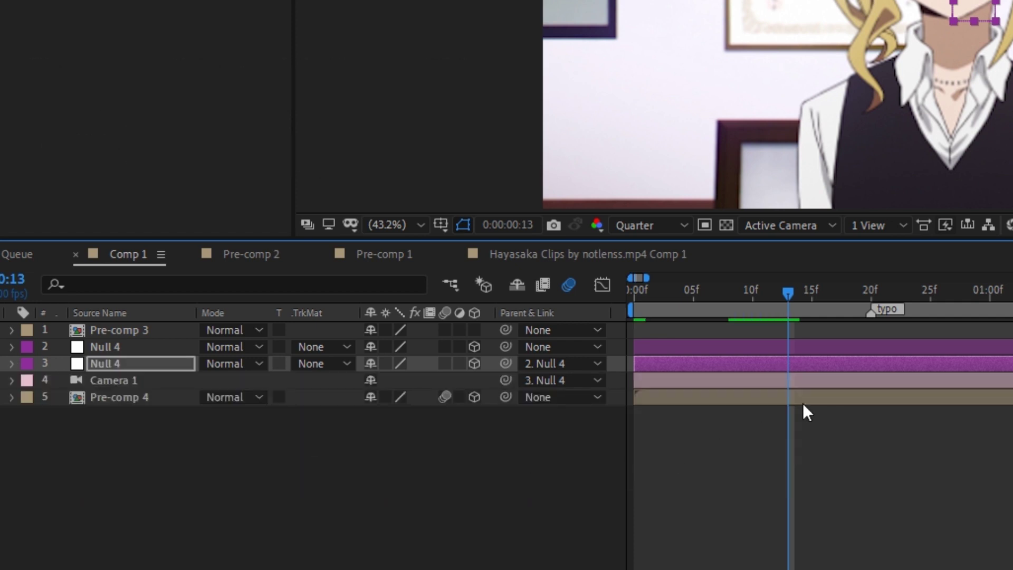
{"action": "key", "text": "u"}
{"action": "mouse_move", "coordinate": [797, 374]}
{"action": "left_mouse_down"}
{"action": "mouse_move", "coordinate": [774, 405]}
{"action": "mouse_move", "coordinate": [775, 397]}
{"action": "left_mouse_up"}
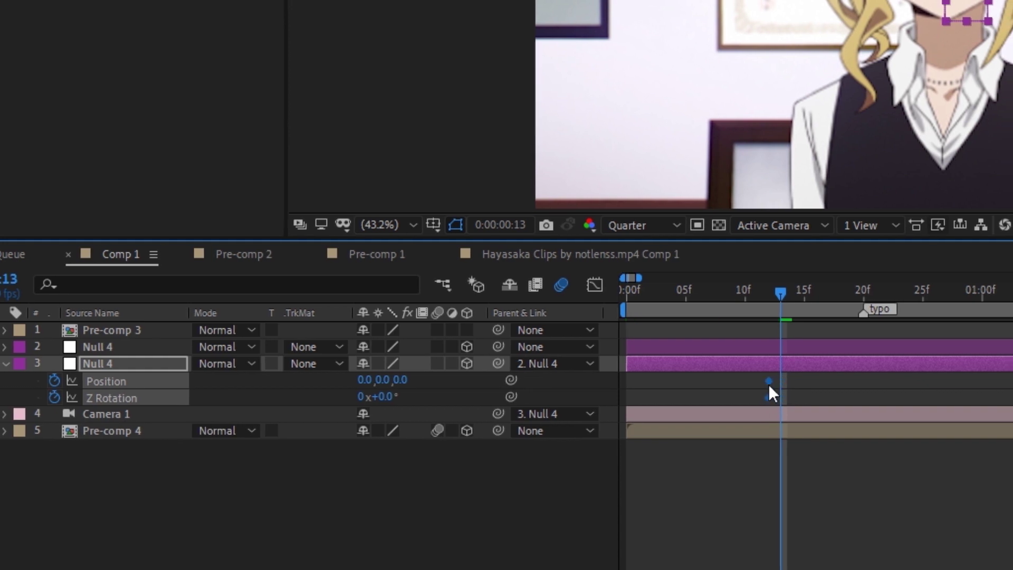
- At 1:06, set Null 4's Z position to -2200 and Z rotation to 9°, then preview
{"action": "left_click_drag", "start_coordinate": [736, 311], "coordinate": [876, 350]}
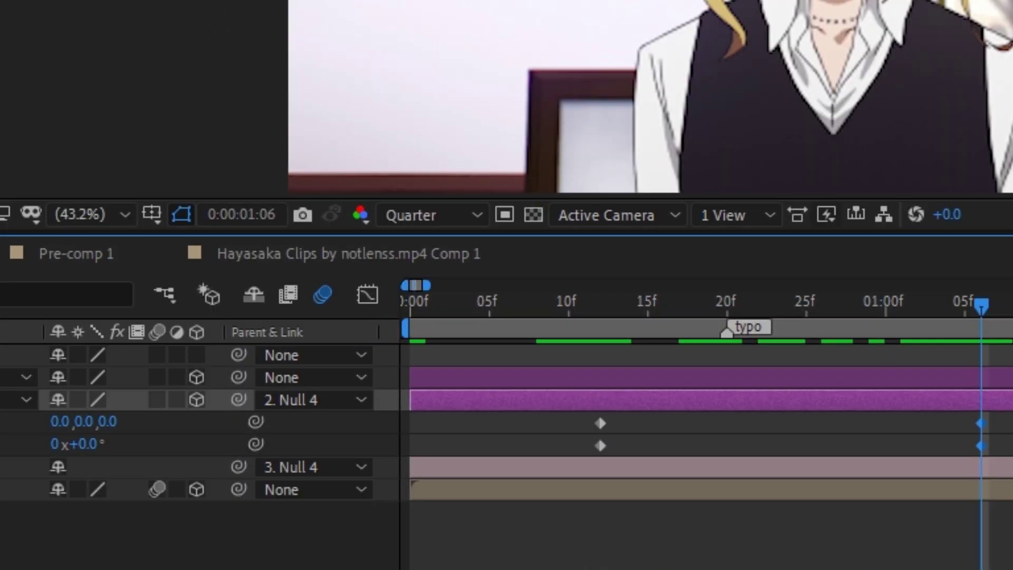
{"action": "left_click", "coordinate": [227, 382]}
{"action": "left_click", "coordinate": [111, 427]}
{"action": "type", "text": "-"}
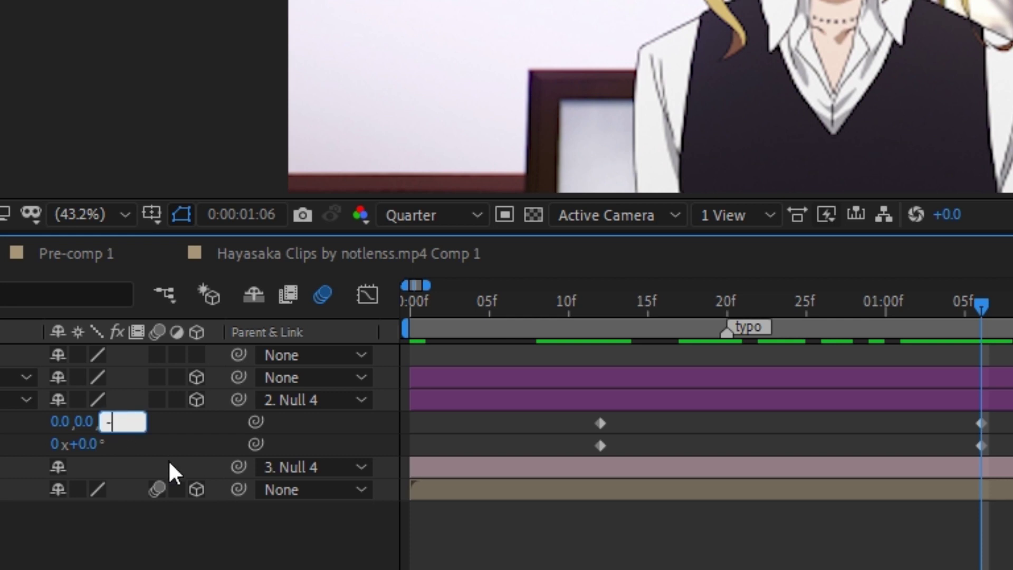
{"action": "type", "text": "2200"}
{"action": "key", "text": "Return"}
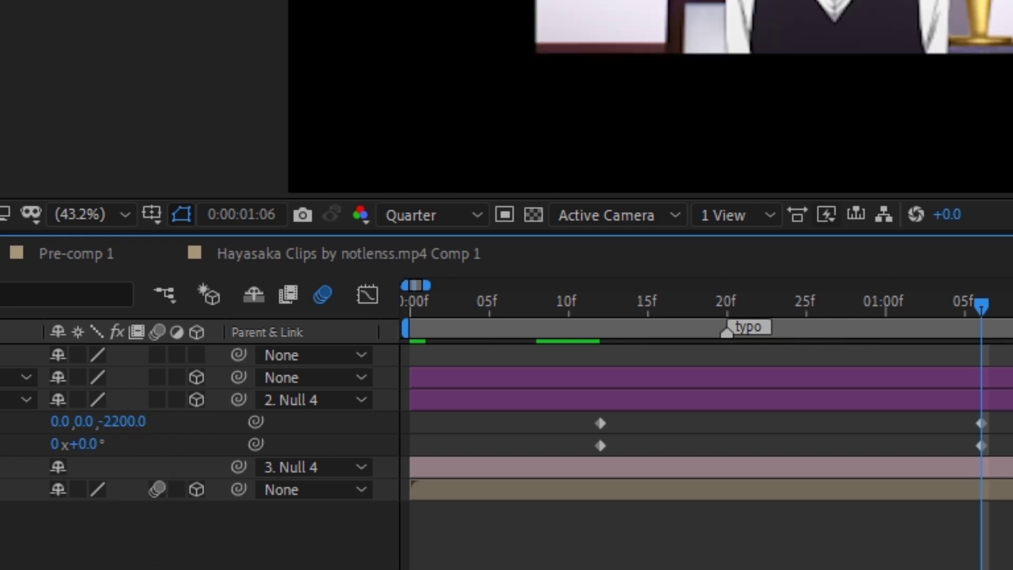
{"action": "left_click", "coordinate": [95, 444]}
{"action": "type", "text": "9"}
{"action": "key", "text": "Return"}
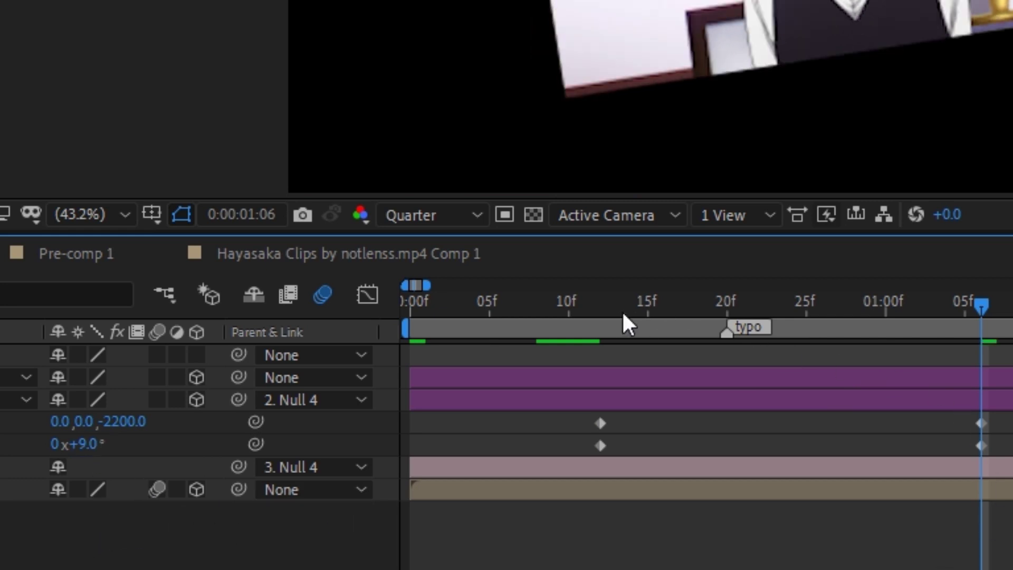
{"action": "mouse_move", "coordinate": [622, 312]}
{"action": "left_mouse_down"}
{"action": "mouse_move", "coordinate": [771, 362]}
{"action": "mouse_move", "coordinate": [806, 359]}
{"action": "left_mouse_up"}
{"action": "left_click", "coordinate": [600, 423]}
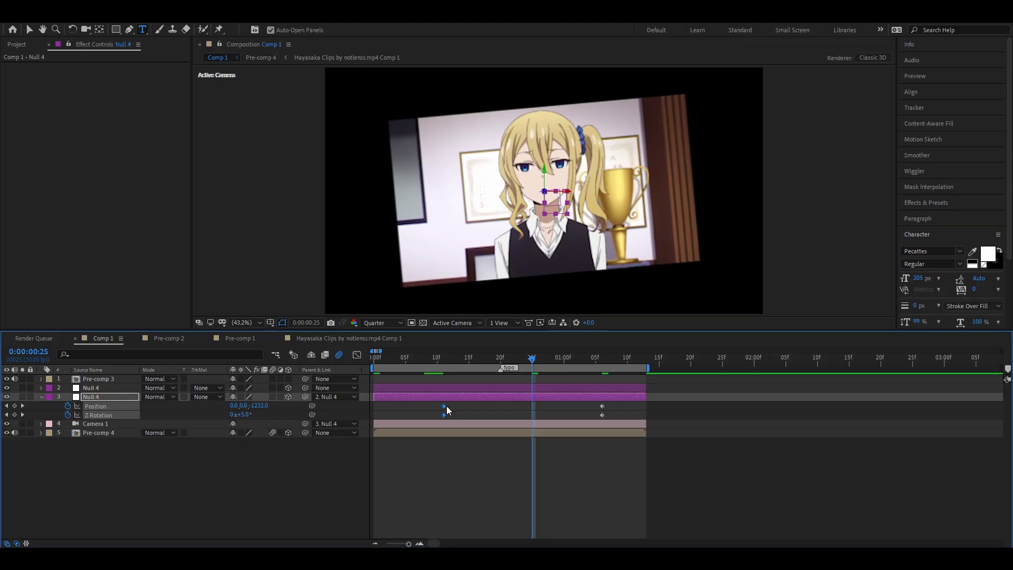
{"action": "left_click_drag", "start_coordinate": [487, 359], "coordinate": [544, 359]}
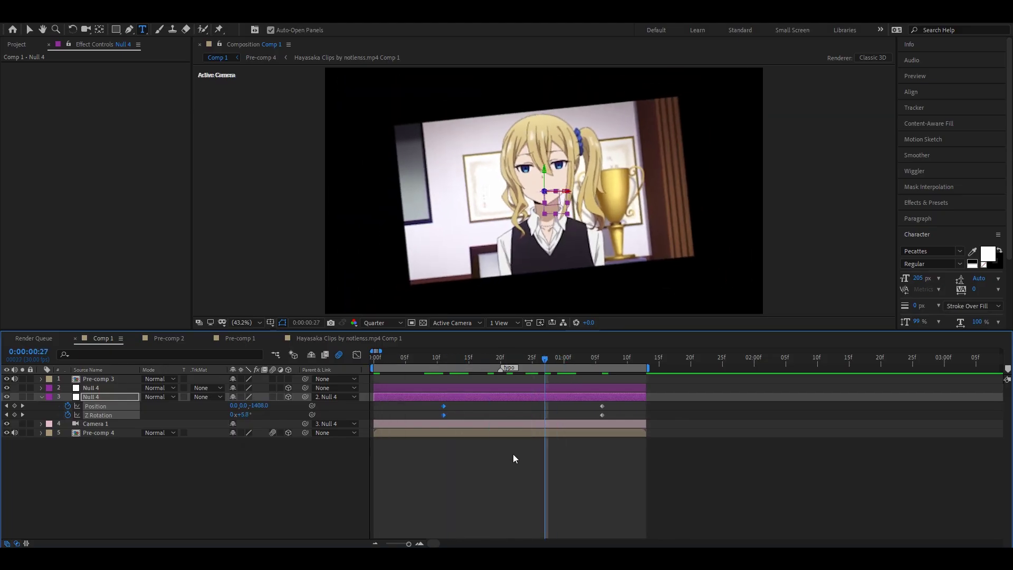
{"action": "left_click", "coordinate": [517, 431]}
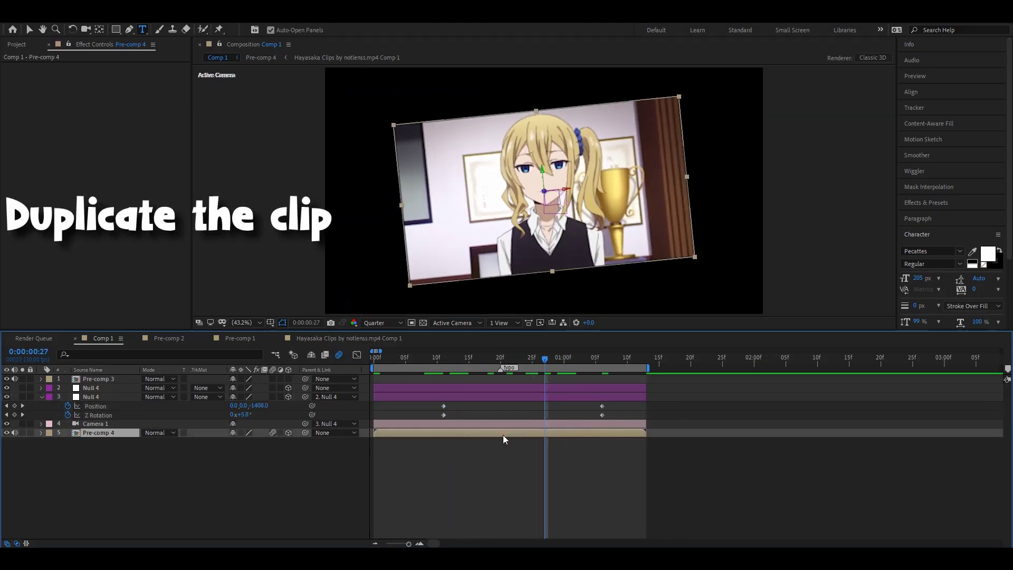
- Duplicate Pre-comp 4 and give the upper copy Motion Tile with Output Height 200
{"action": "key", "text": "ctrl+d"}
{"action": "left_click", "coordinate": [498, 454]}
{"action": "left_click", "coordinate": [497, 440]}
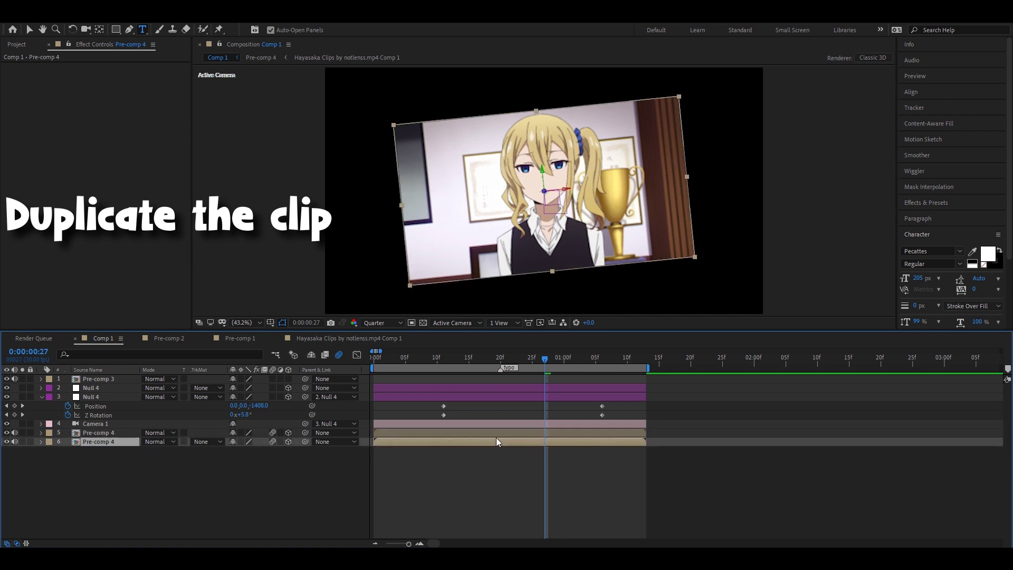
{"action": "left_click", "coordinate": [496, 436]}
{"action": "left_click", "coordinate": [935, 202]}
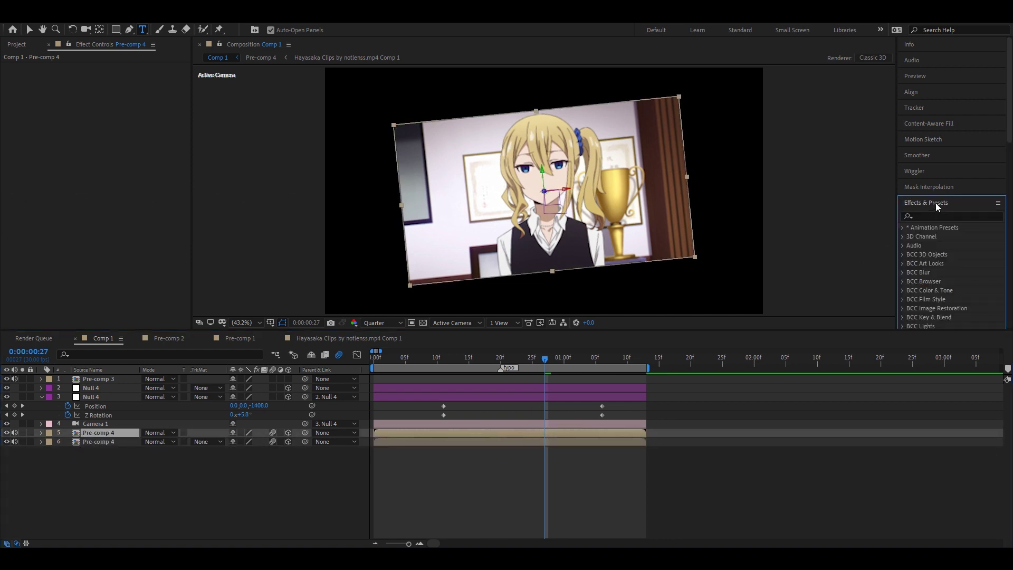
{"action": "left_click", "coordinate": [937, 217]}
{"action": "type", "text": "motio"}
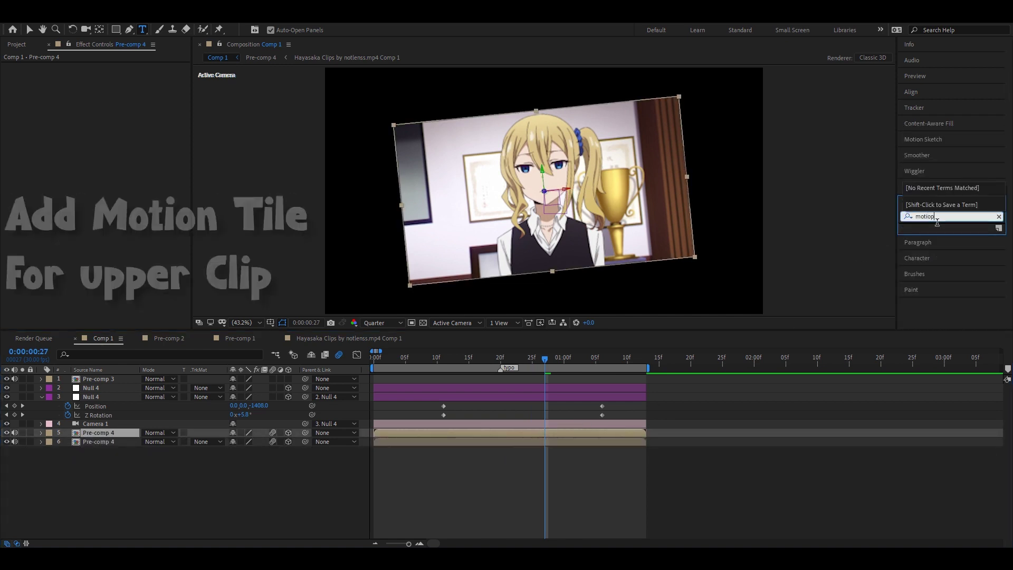
{"action": "scroll", "coordinate": [960, 292], "scroll_direction": "down", "scroll_amount": 3}
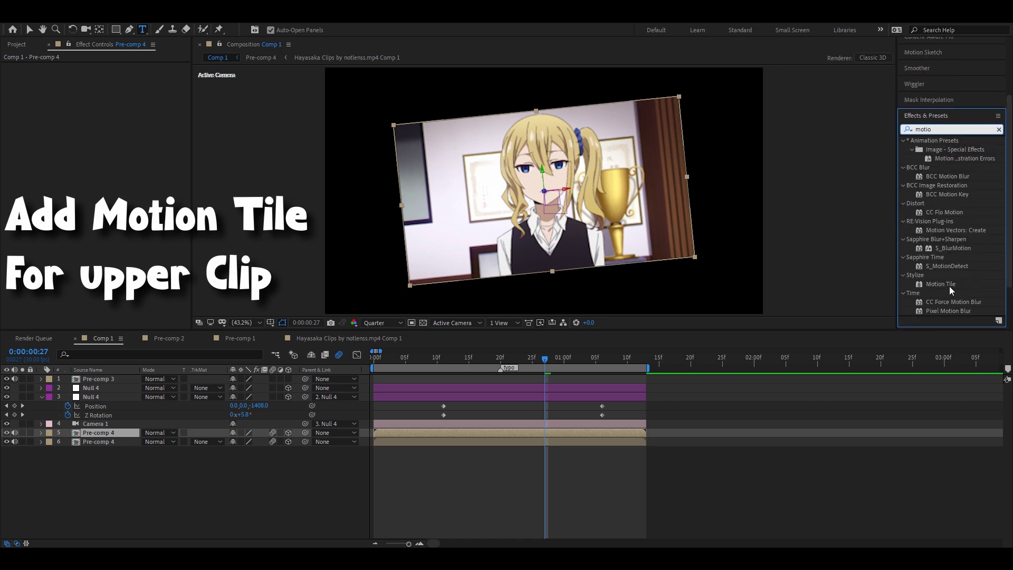
{"action": "left_click_drag", "start_coordinate": [947, 285], "coordinate": [554, 433]}
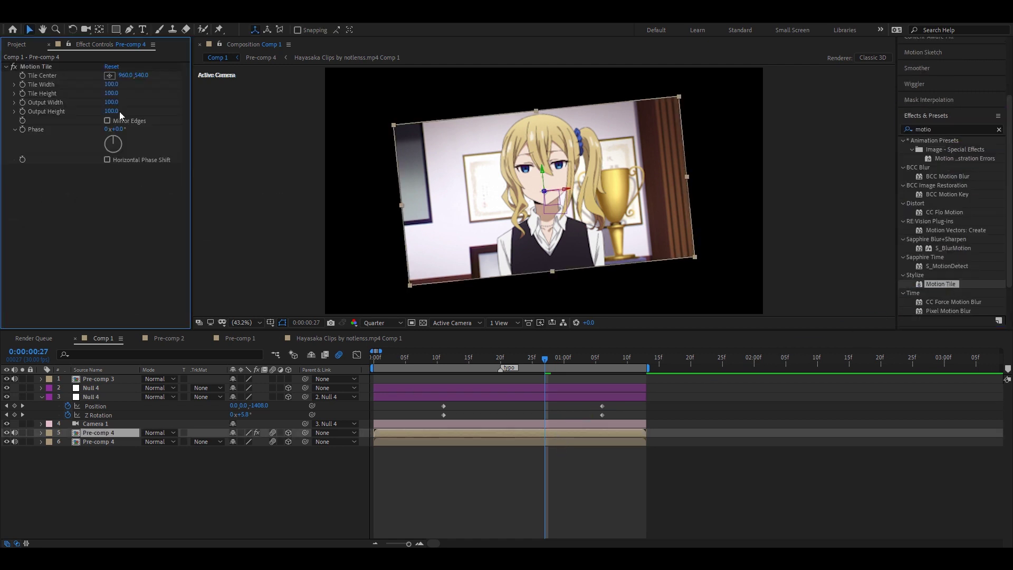
{"action": "left_click", "coordinate": [115, 111]}
{"action": "type", "text": "200"}
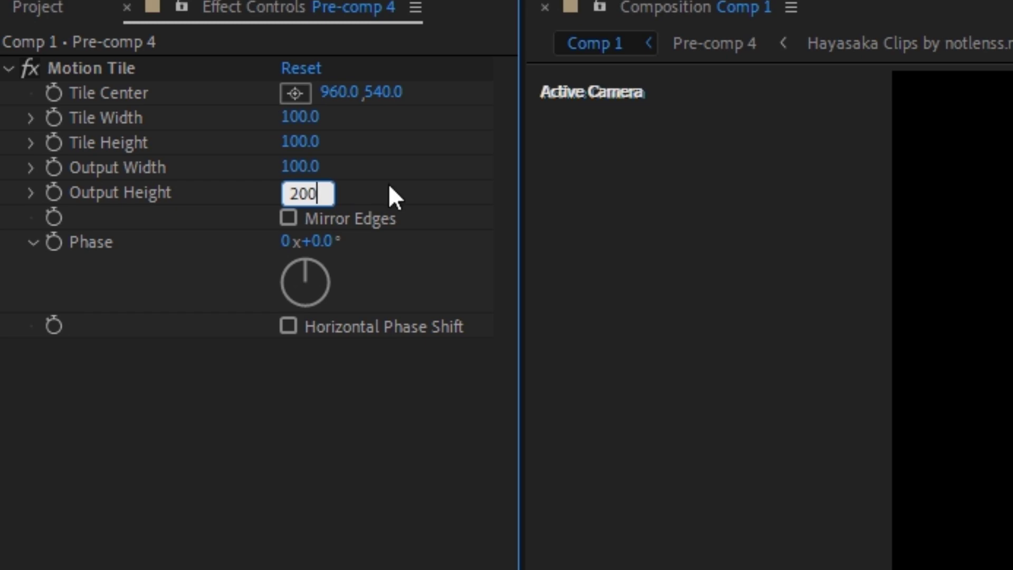
{"action": "key", "text": "Return"}
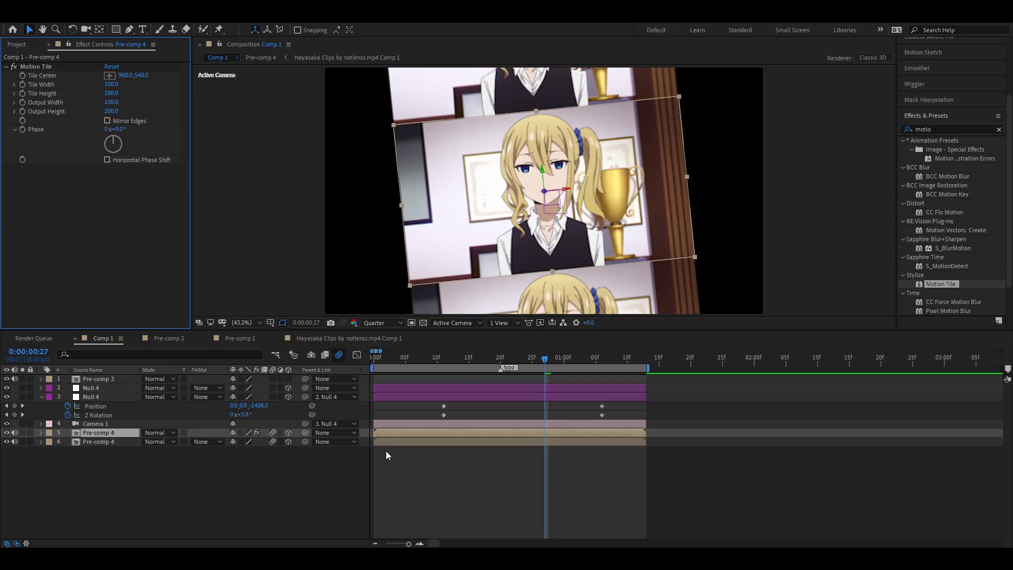
- Apply Motion Tile to the lower copy with Output Width and Height of 500
{"action": "left_click", "coordinate": [385, 451]}
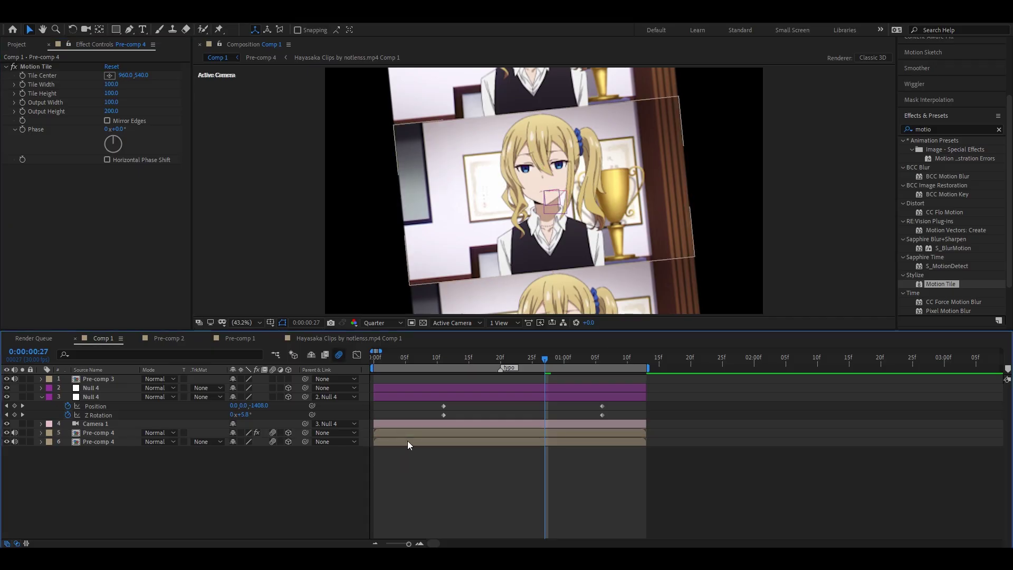
{"action": "left_click", "coordinate": [408, 442]}
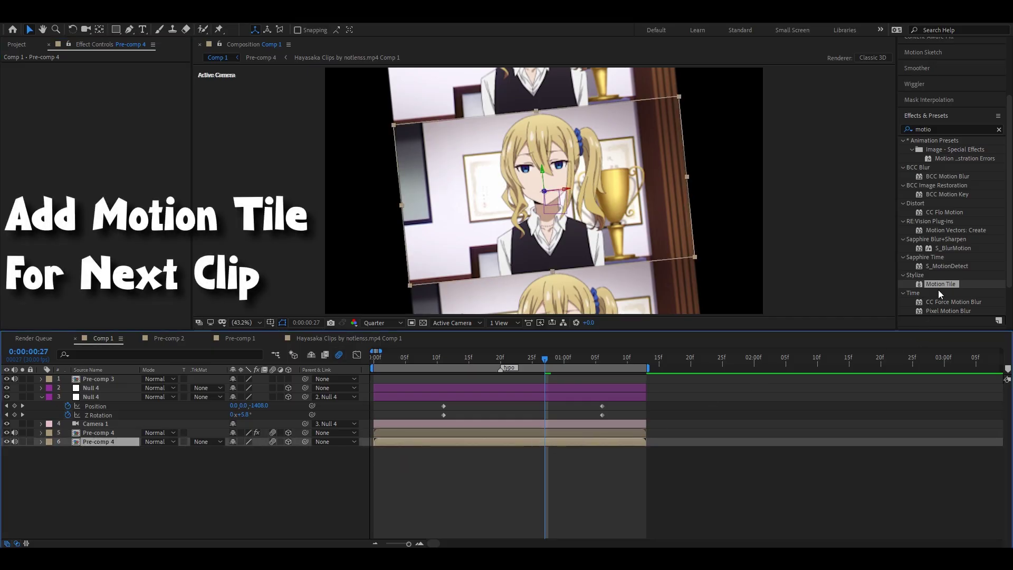
{"action": "left_click_drag", "start_coordinate": [945, 284], "coordinate": [696, 375]}
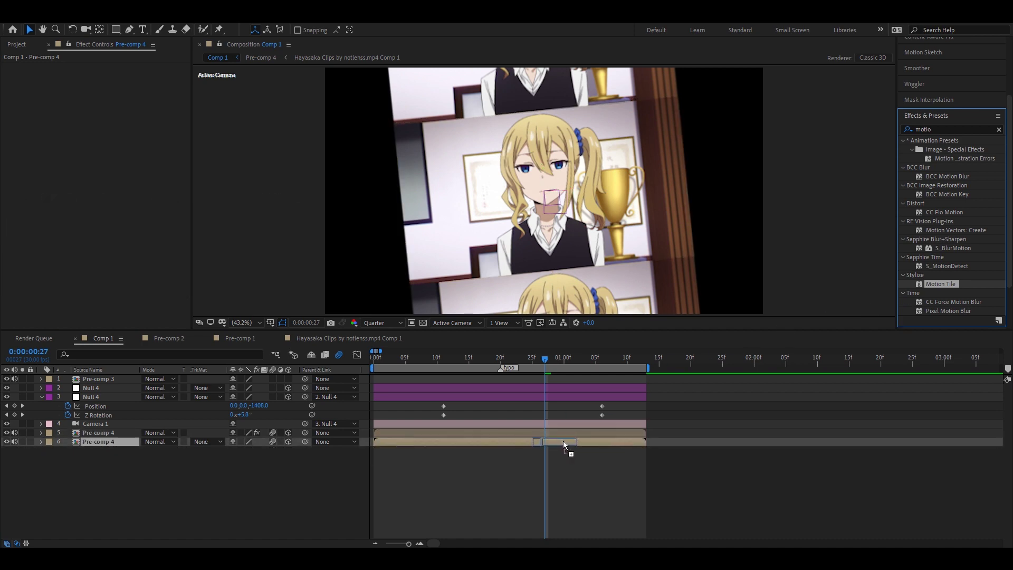
{"action": "left_click_drag", "start_coordinate": [561, 442], "coordinate": [562, 441]}
{"action": "left_click", "coordinate": [112, 104]}
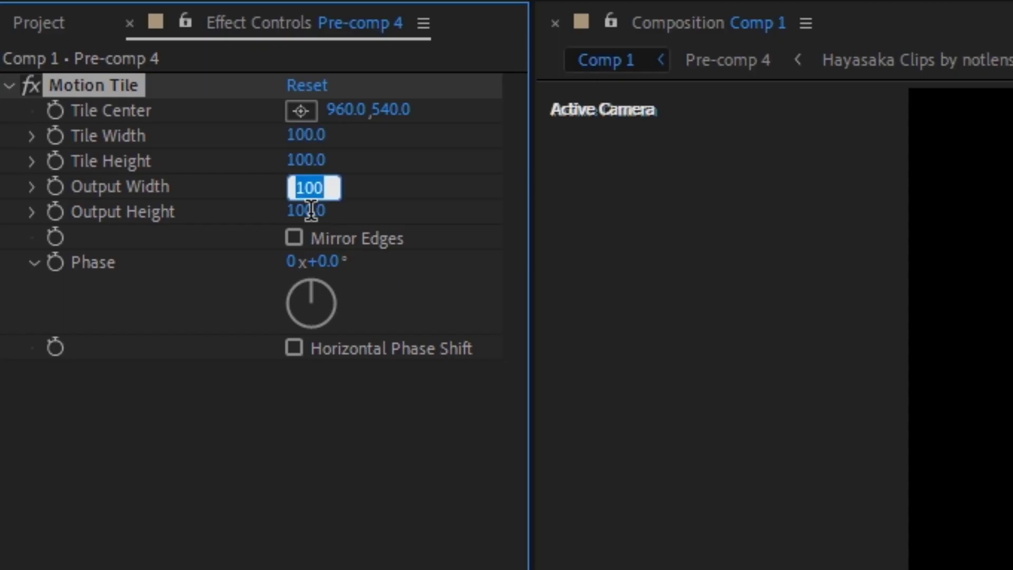
{"action": "type", "text": "500"}
{"action": "key", "text": "Tab"}
{"action": "type", "text": "5"}
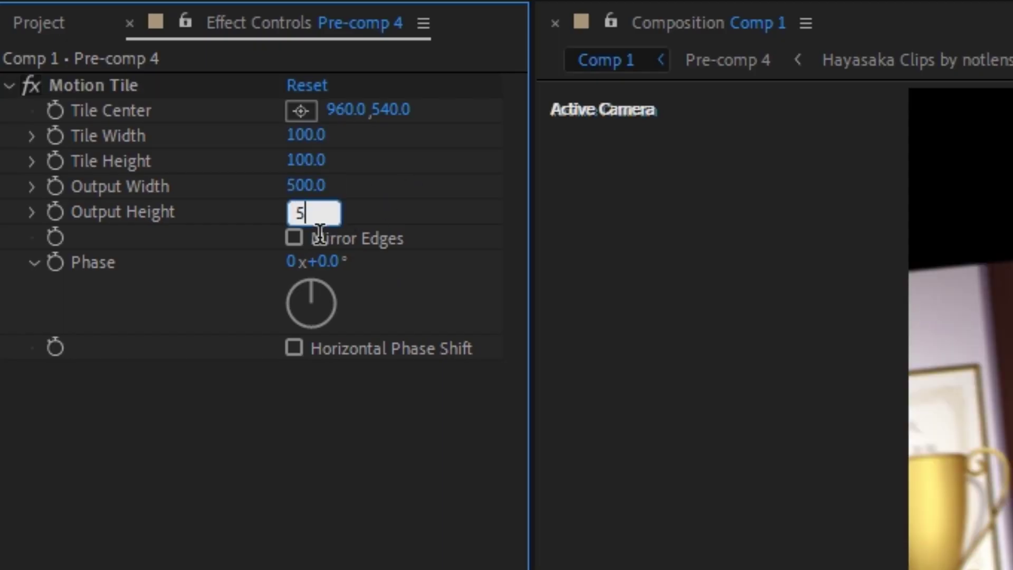
{"action": "key", "text": "Return"}
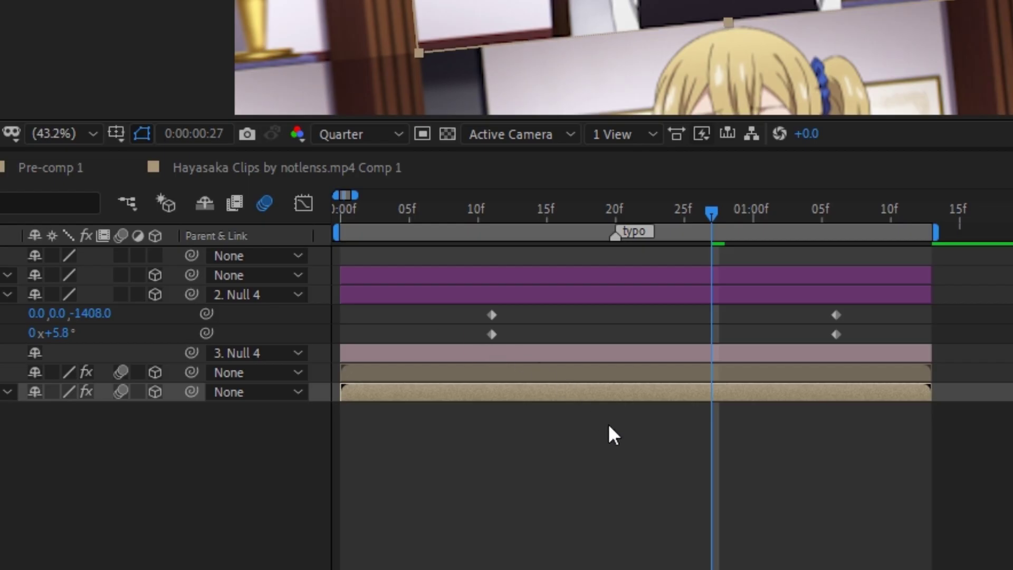
- Move the first Phase keyframe to about 9f and set a full 360° phase turn at 1:12
{"action": "key", "text": "u"}
{"action": "mouse_move", "coordinate": [711, 431]}
{"action": "left_mouse_down"}
{"action": "mouse_move", "coordinate": [456, 438]}
{"action": "mouse_move", "coordinate": [469, 436]}
{"action": "left_mouse_up"}
{"action": "left_click_drag", "start_coordinate": [466, 217], "coordinate": [574, 214]}
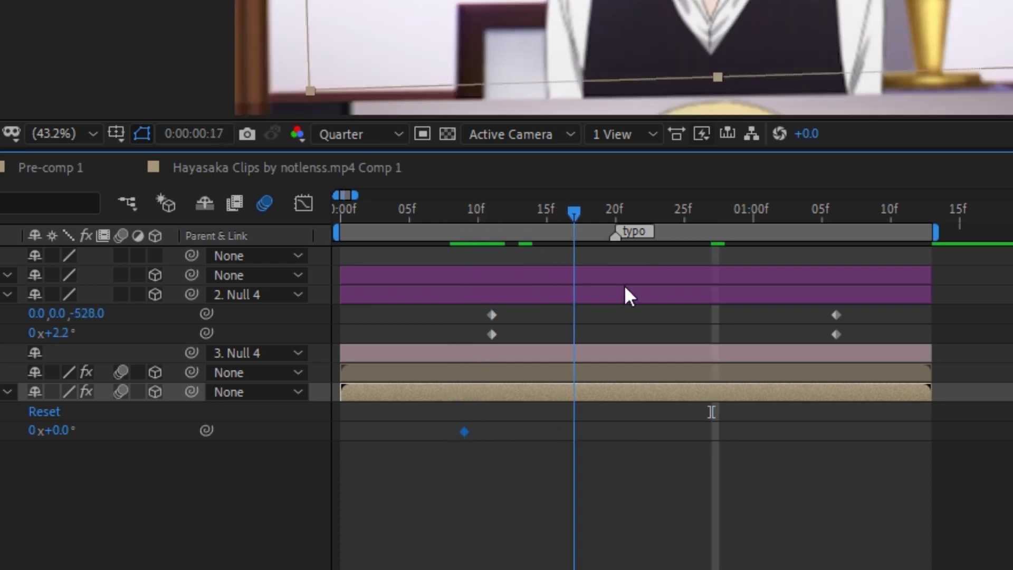
{"action": "key", "text": "space"}
{"action": "key", "text": "space"}
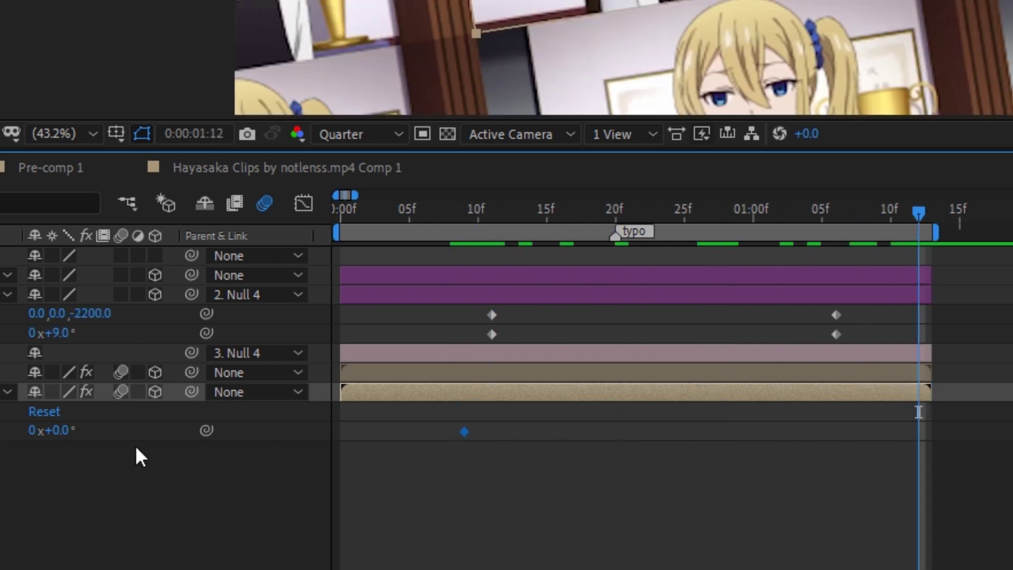
{"action": "left_click", "coordinate": [75, 436]}
{"action": "type", "text": "360"}
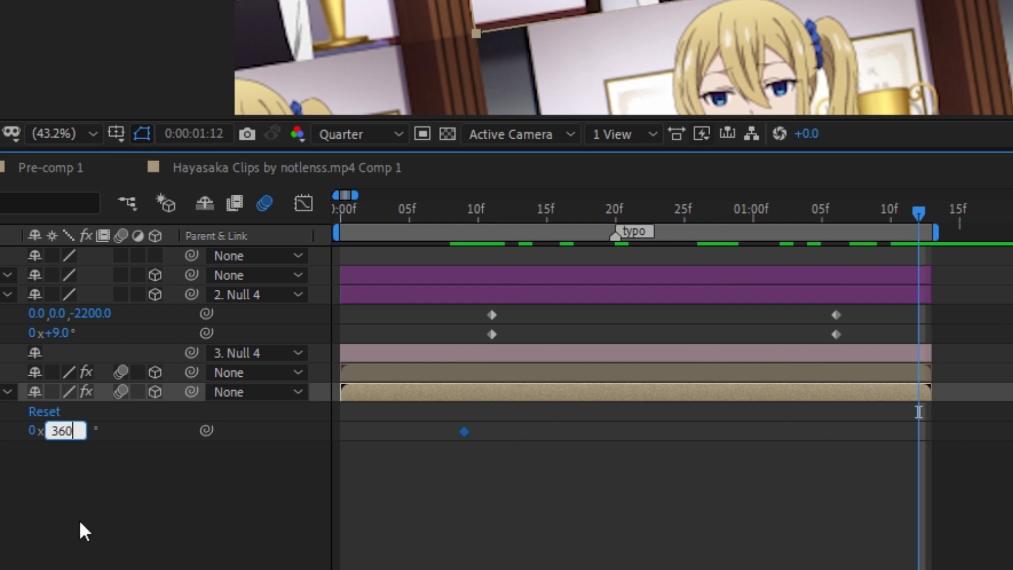
{"action": "left_click", "coordinate": [80, 522]}
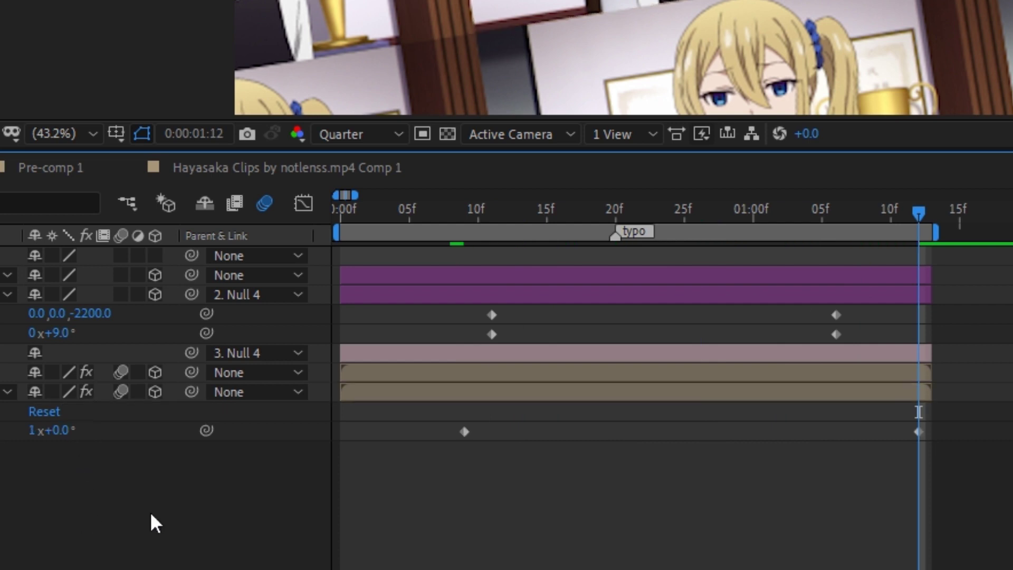
- Push the last Phase keyframe later, ease both keyframes, and return the playhead to 20f
{"action": "left_click_drag", "start_coordinate": [917, 432], "coordinate": [973, 433]}
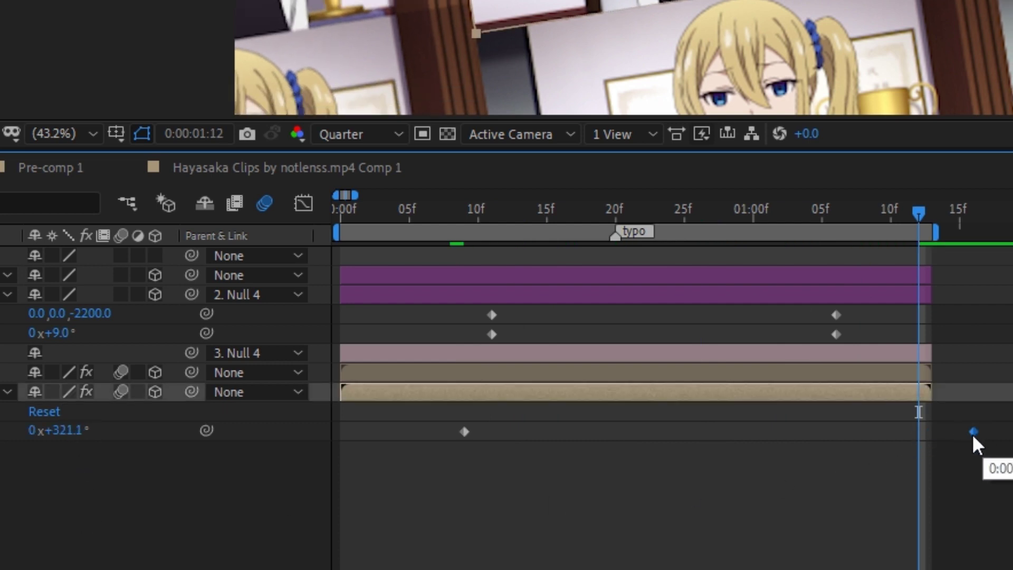
{"action": "left_click_drag", "start_coordinate": [580, 444], "coordinate": [409, 459]}
{"action": "key", "text": "F9"}
{"action": "left_click_drag", "start_coordinate": [972, 431], "coordinate": [960, 431]}
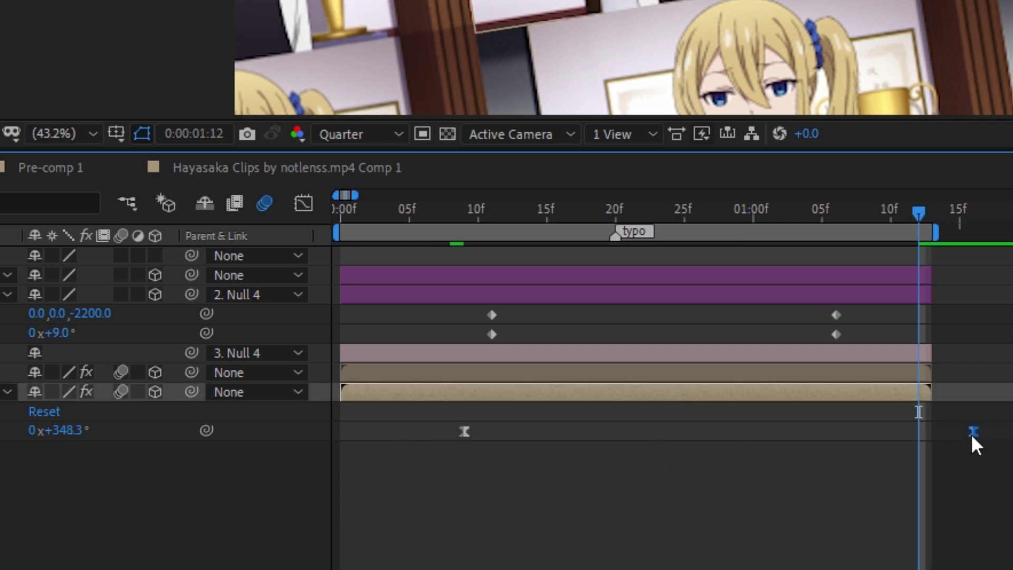
{"action": "left_click_drag", "start_coordinate": [918, 213], "coordinate": [615, 221]}
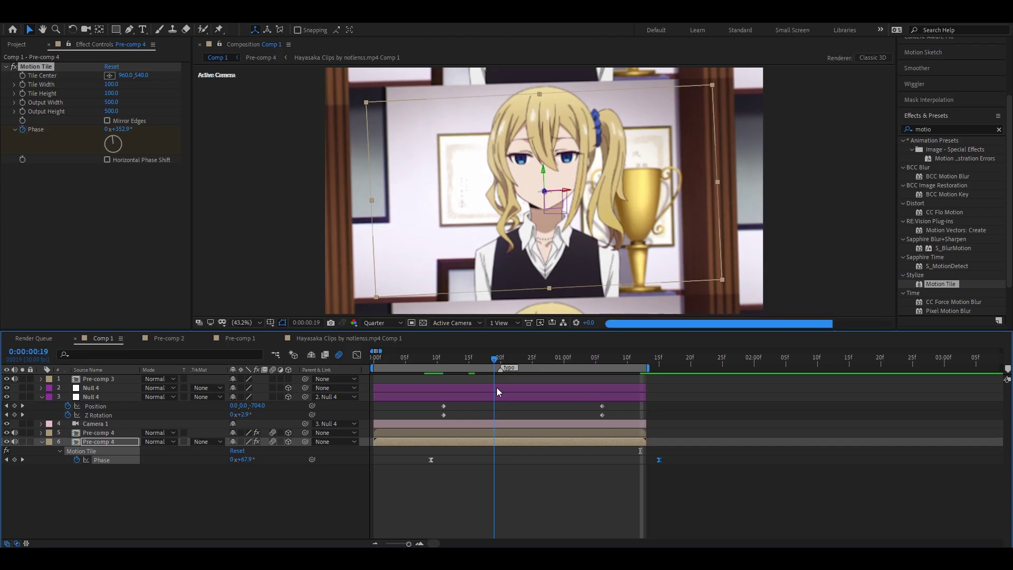
{"action": "key", "text": "F2"}
- Apply S_DropShadow to layer 5 Pre-comp 4 from an effects search for 'drop'
{"action": "left_click", "coordinate": [556, 432]}
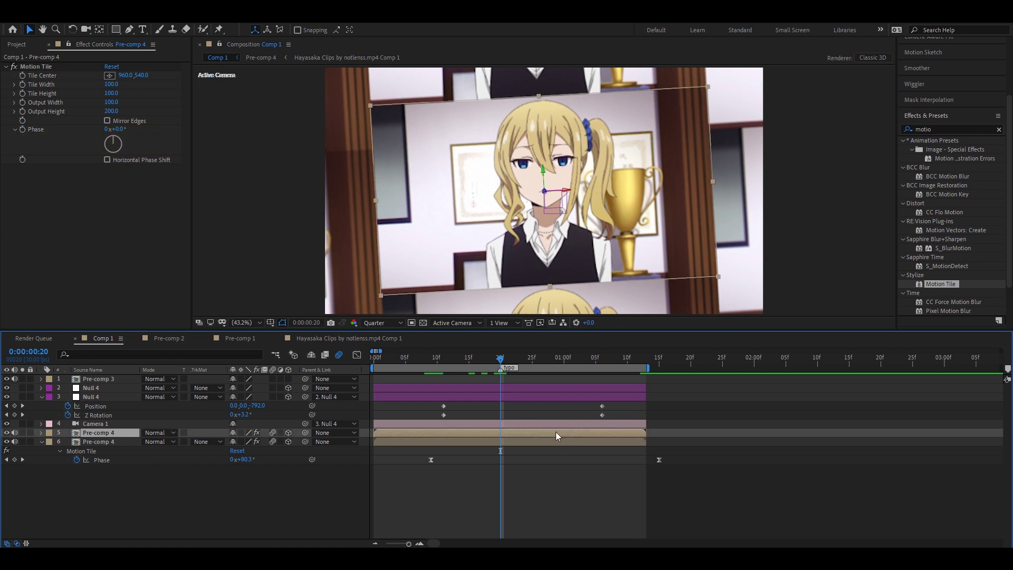
{"action": "left_click", "coordinate": [939, 133]}
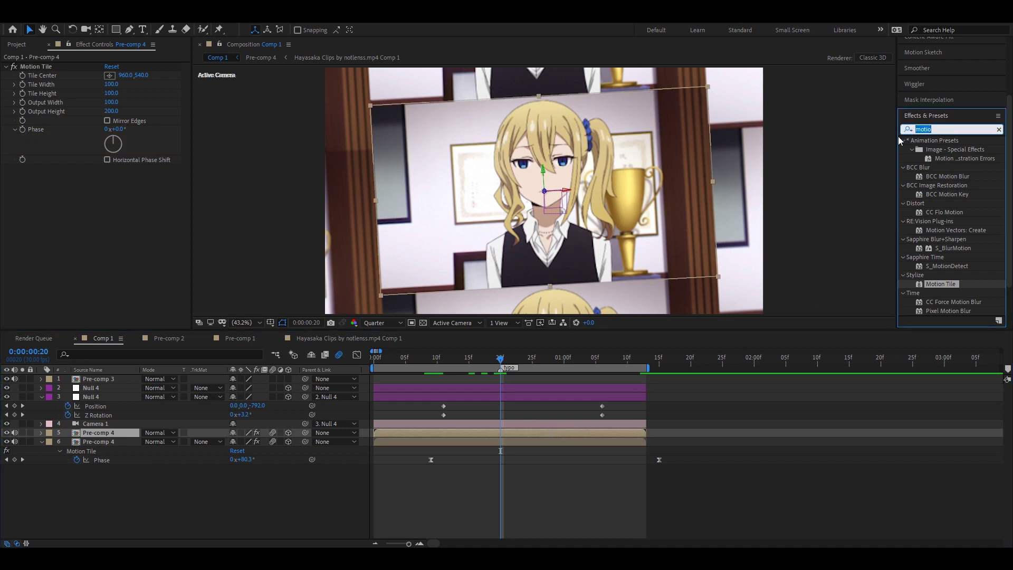
{"action": "type", "text": "drop"}
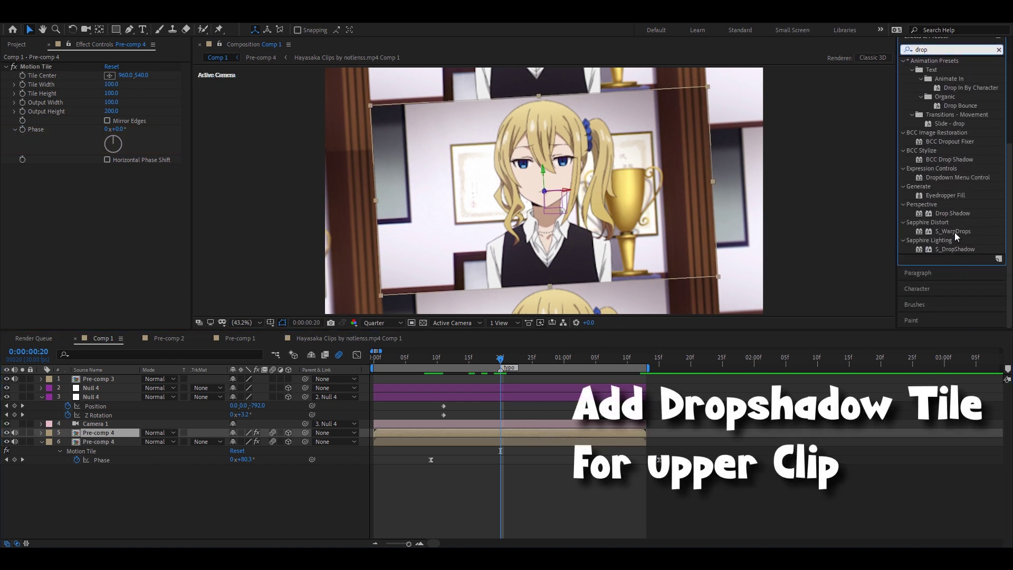
{"action": "left_click_drag", "start_coordinate": [956, 278], "coordinate": [964, 287]}
{"action": "left_click_drag", "start_coordinate": [553, 435], "coordinate": [542, 432]}
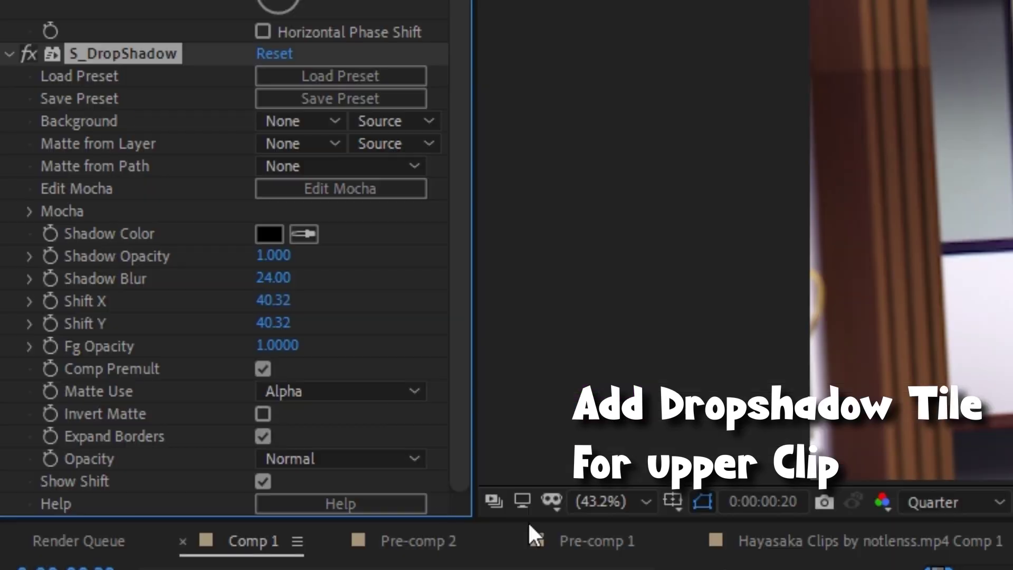
- Set S_DropShadow Shift X and Y to 1, Shadow Blur to 176 and Shadow Opacity 1.6
{"action": "left_click", "coordinate": [115, 243]}
{"action": "type", "text": "1"}
{"action": "key", "text": "Return"}
{"action": "left_click", "coordinate": [280, 323]}
{"action": "type", "text": "1"}
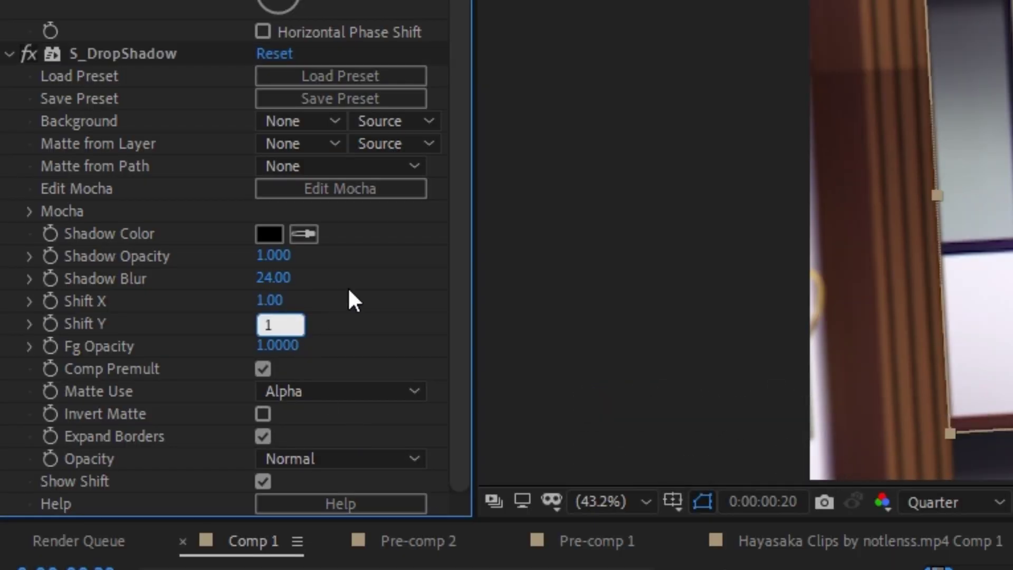
{"action": "key", "text": "Return"}
{"action": "left_click_drag", "start_coordinate": [319, 280], "coordinate": [408, 284]}
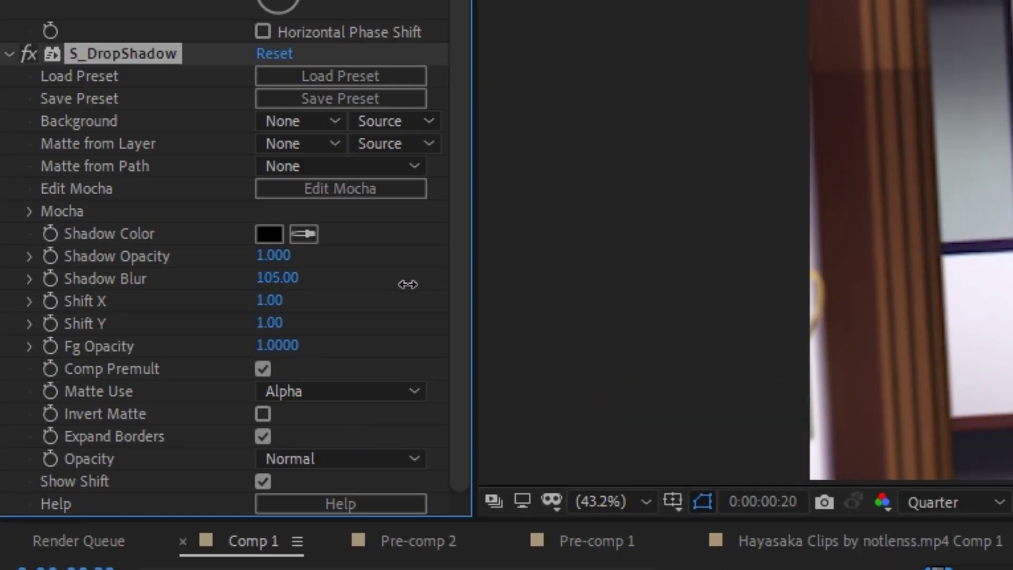
{"action": "left_click", "coordinate": [289, 256]}
{"action": "type", "text": "1.6"}
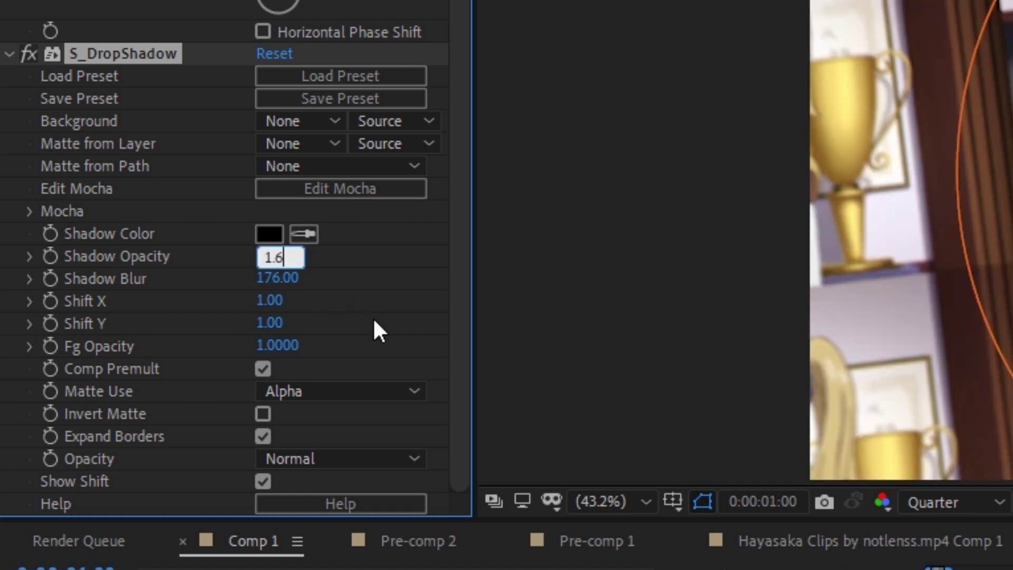
{"action": "key", "text": "Return"}
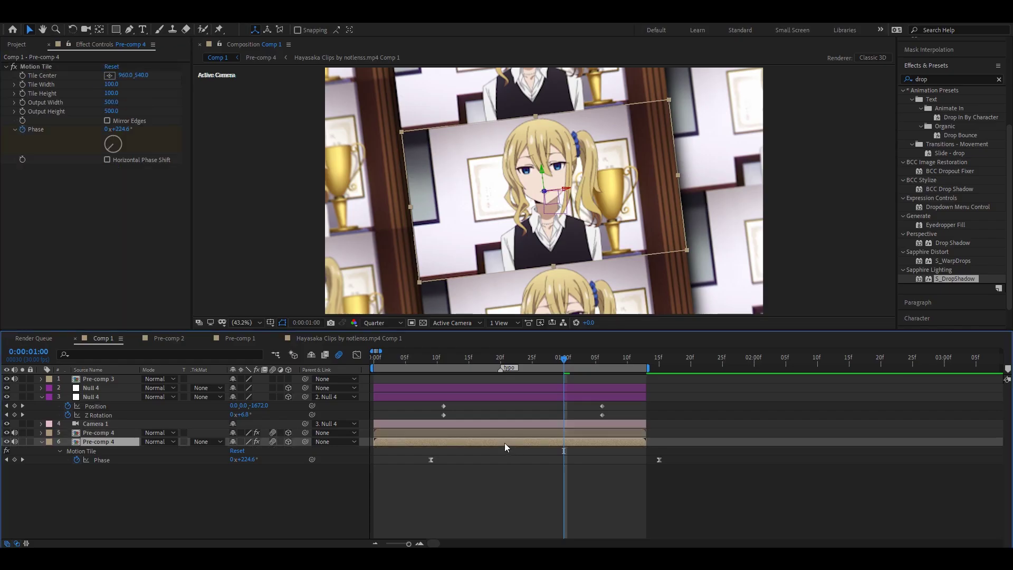
- Apply Tint to layer 6 Pre-comp 4 with Map Black To set to yellow EBD800
{"action": "double_click", "coordinate": [945, 80]}
{"action": "type", "text": "ti"}
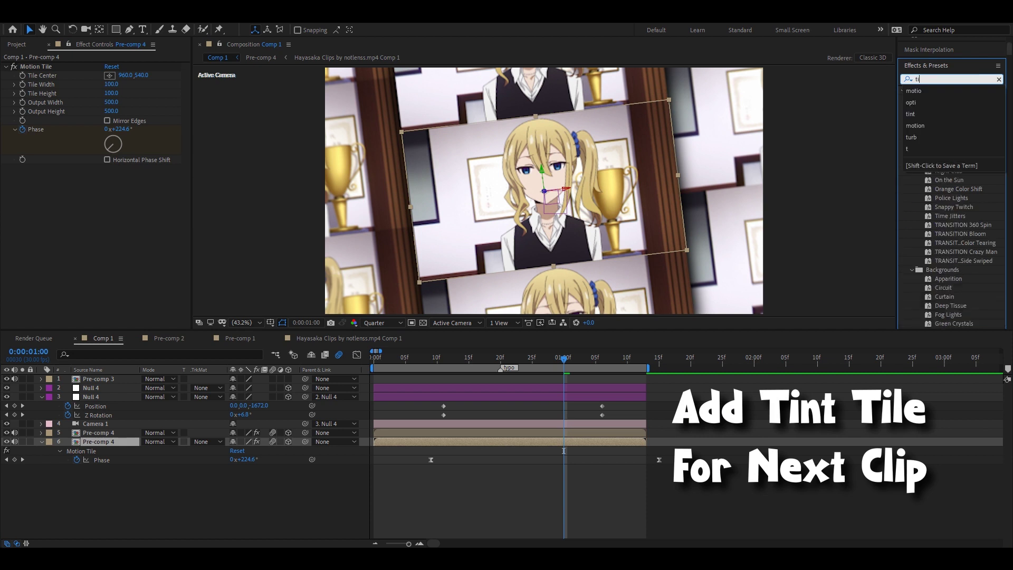
{"action": "type", "text": "nt"}
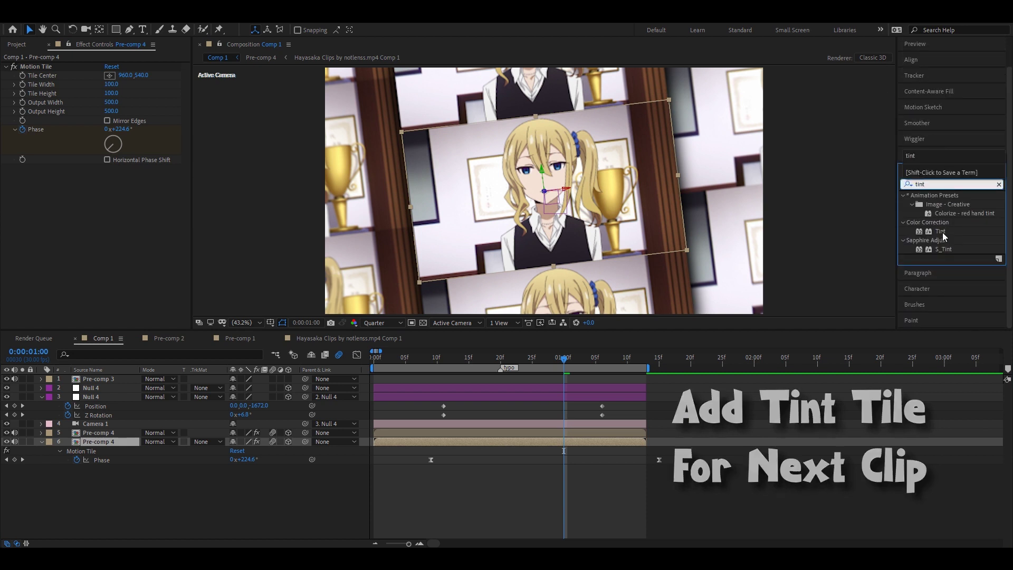
{"action": "left_click_drag", "start_coordinate": [940, 231], "coordinate": [588, 443]}
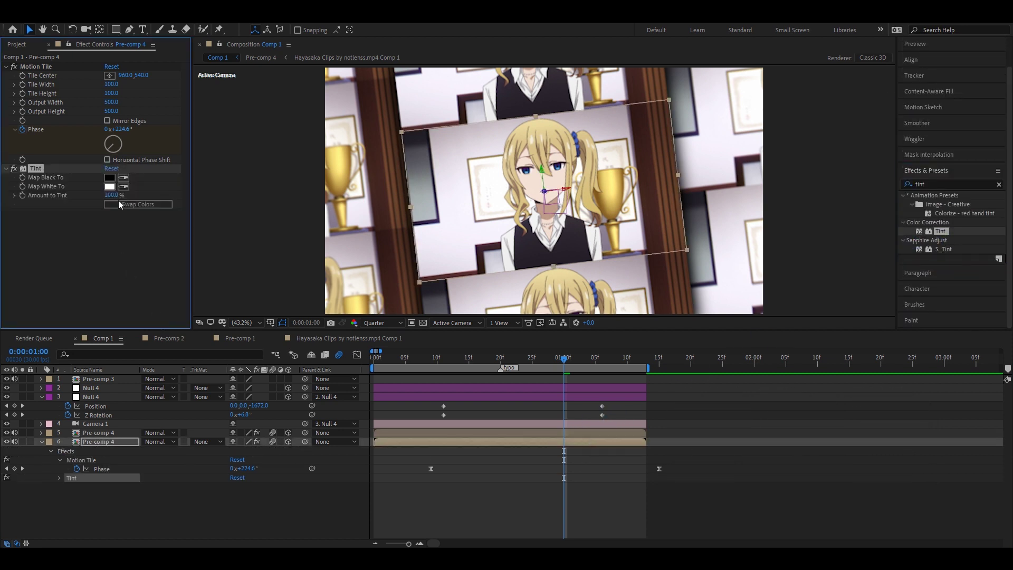
{"action": "left_click", "coordinate": [109, 177]}
{"action": "left_click", "coordinate": [849, 538]}
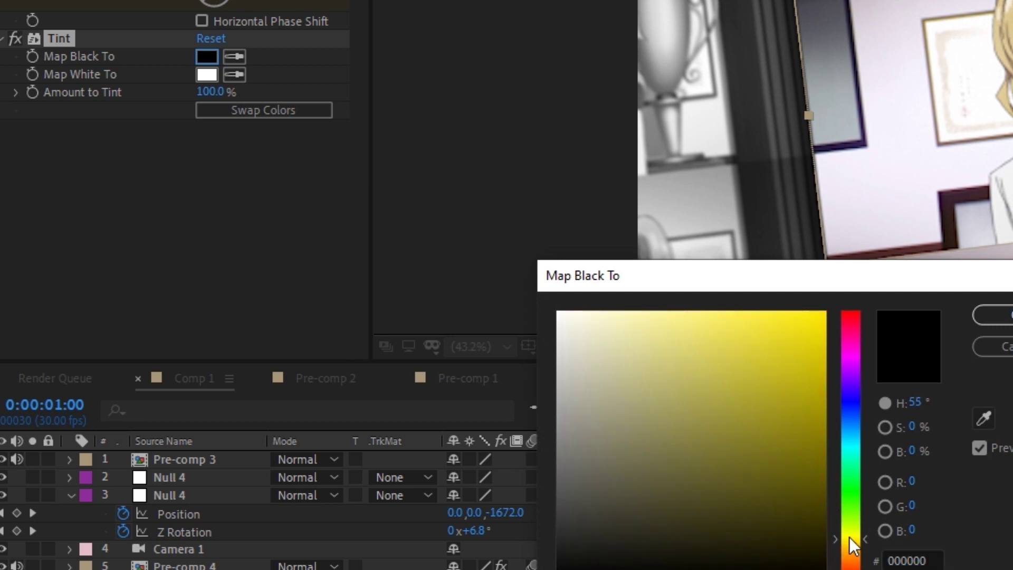
{"action": "left_click", "coordinate": [673, 490]}
{"action": "left_click", "coordinate": [824, 331]}
{"action": "left_click", "coordinate": [1003, 327]}
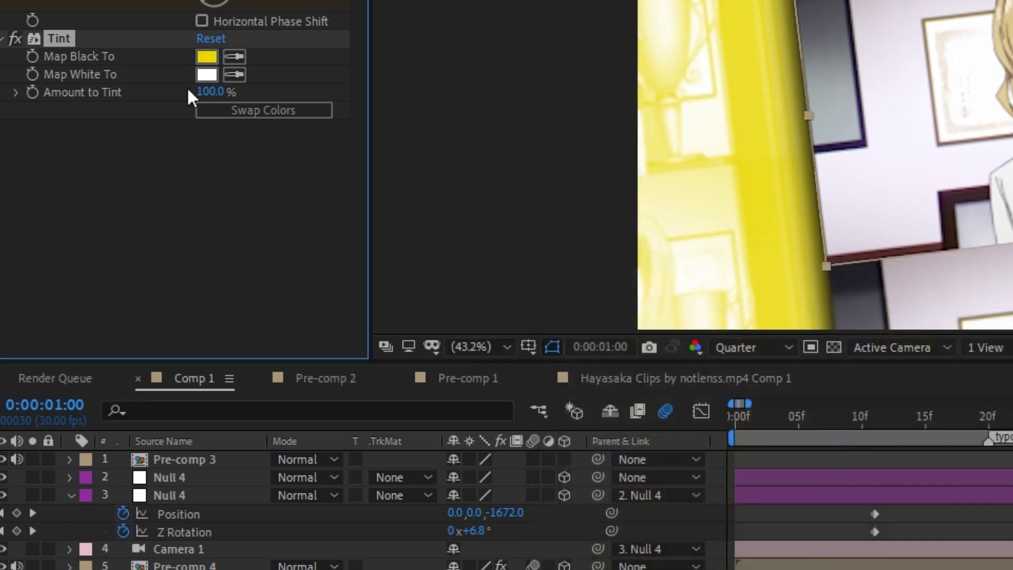
- Lower Amount to Tint to 15% and nudge the Null 4 keyframes slightly later
{"action": "left_click", "coordinate": [214, 93]}
{"action": "left_click", "coordinate": [232, 178]}
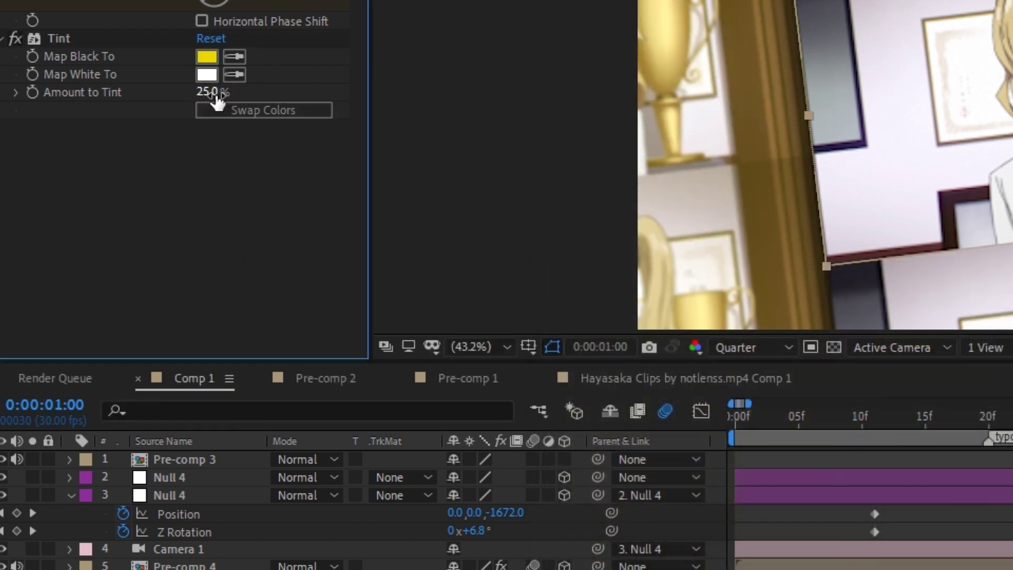
{"action": "left_click", "coordinate": [227, 228]}
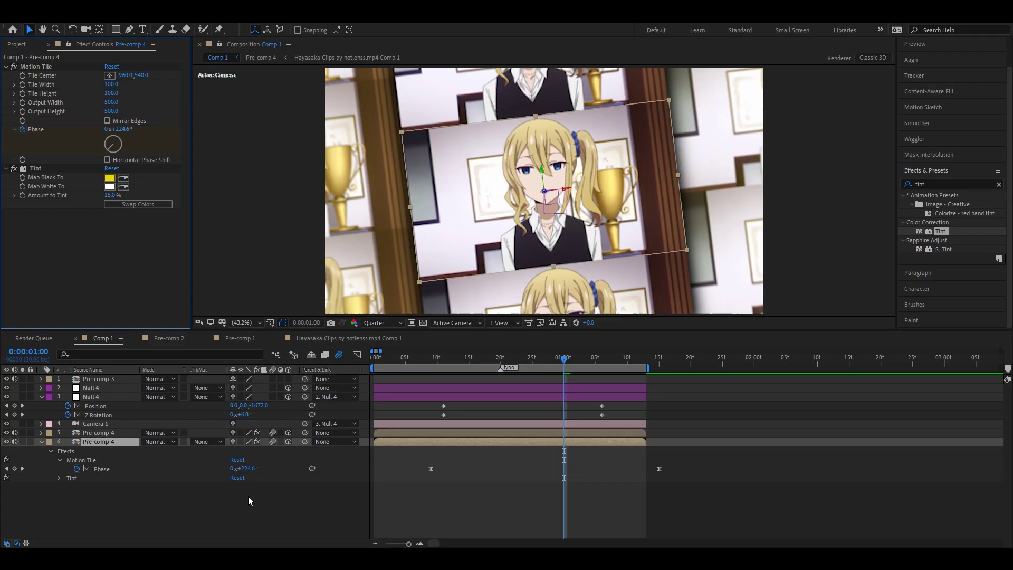
{"action": "left_click", "coordinate": [269, 486]}
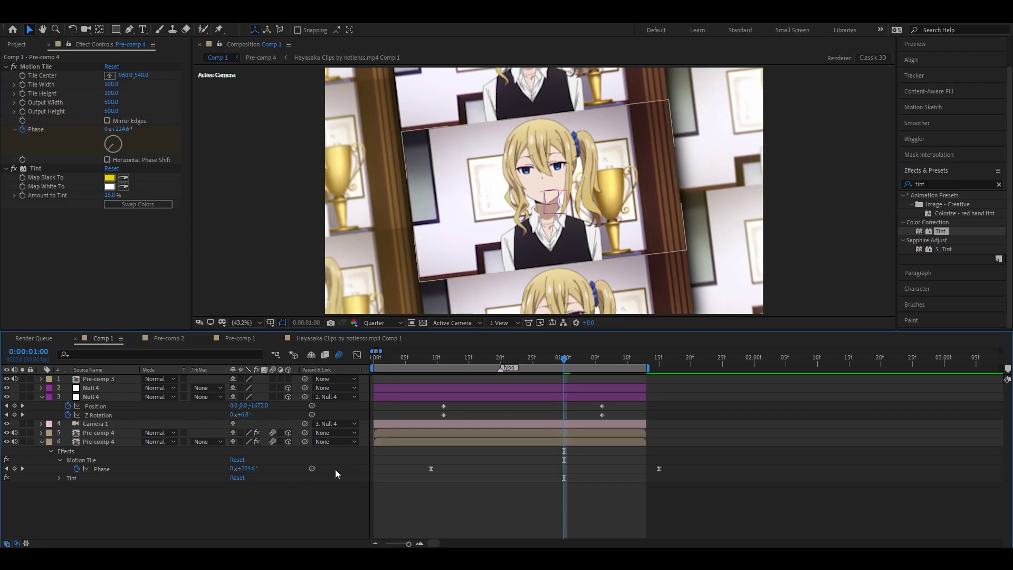
{"action": "left_click_drag", "start_coordinate": [605, 406], "coordinate": [424, 416]}
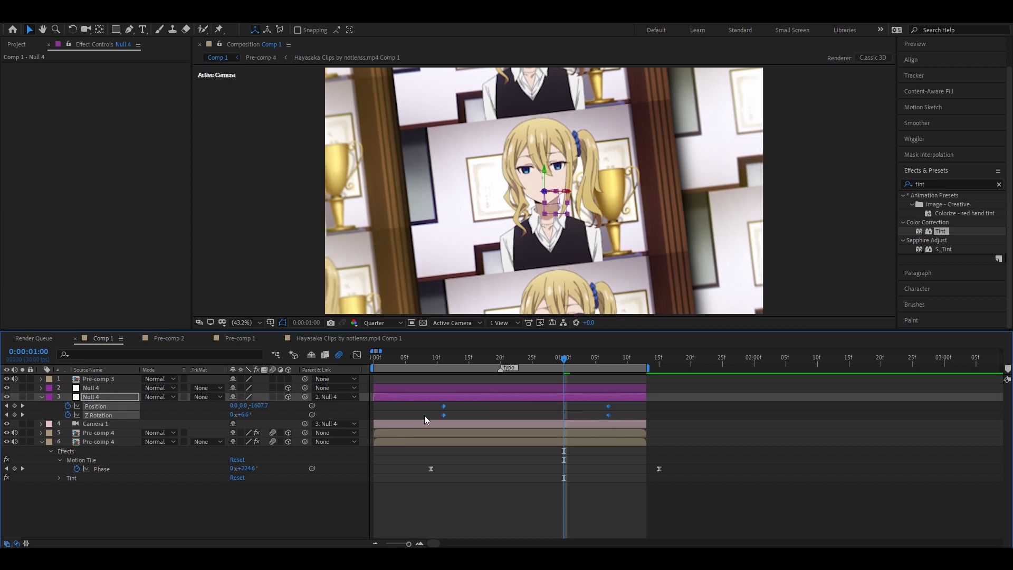
- Apply Easy Ease to Null 4's keyframes and show the fitted Speed Graph at frame 20
{"action": "key", "text": "F9"}
{"action": "left_click", "coordinate": [491, 362]}
{"action": "left_click_drag", "start_coordinate": [491, 362], "coordinate": [503, 362]}
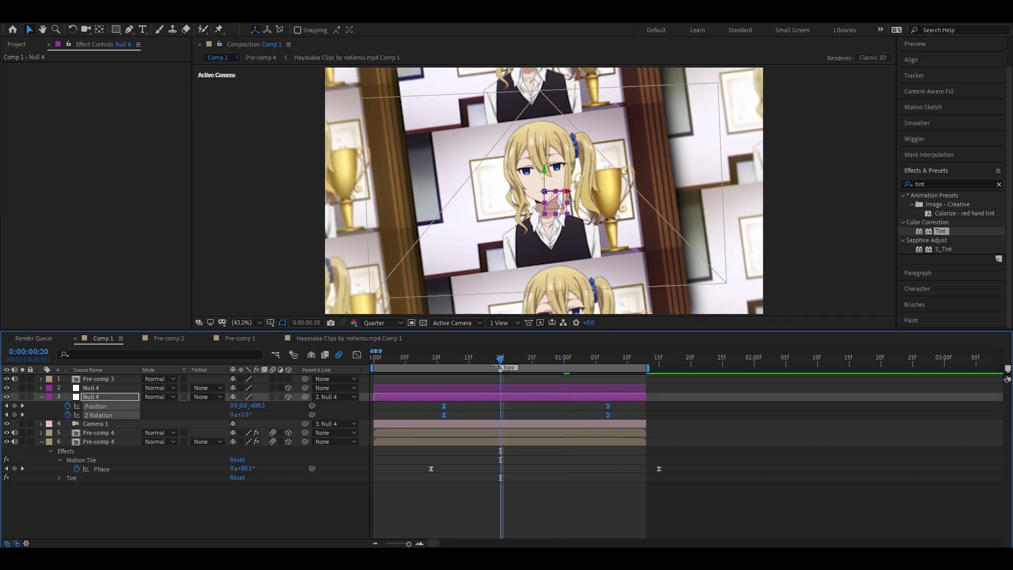
{"action": "left_click", "coordinate": [357, 355]}
{"action": "left_click", "coordinate": [581, 533]}
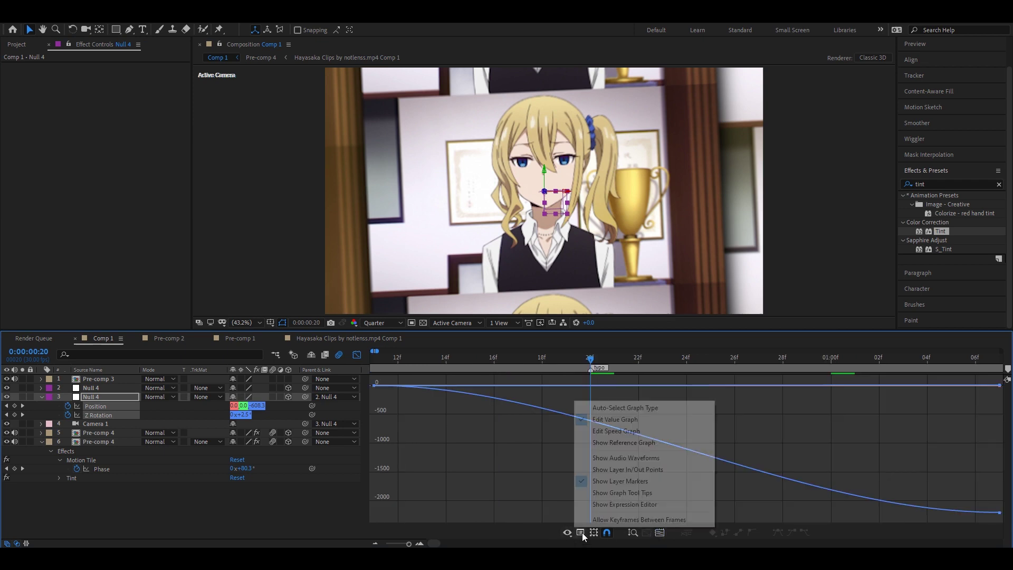
{"action": "left_click", "coordinate": [592, 432]}
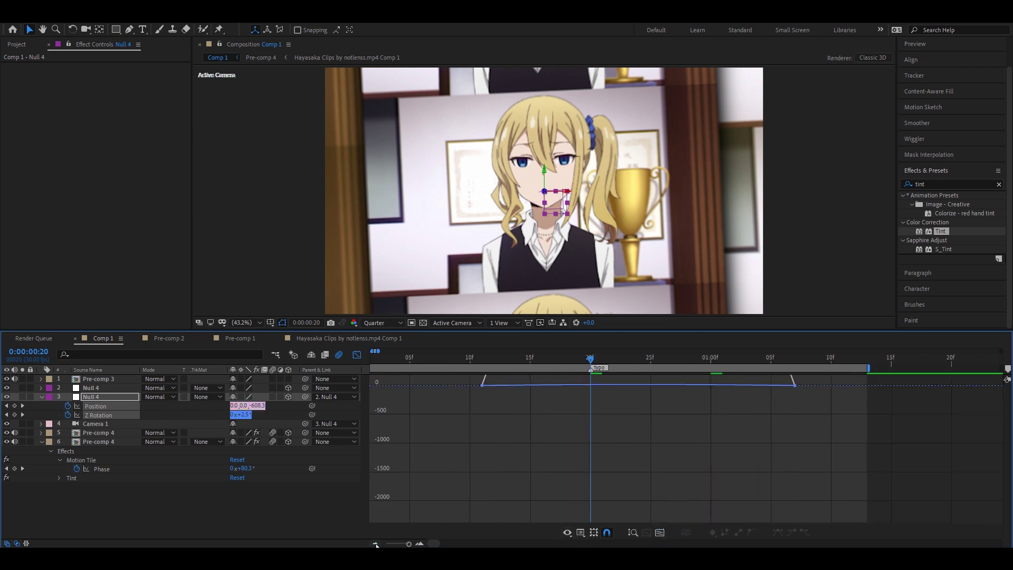
{"action": "left_click", "coordinate": [661, 533]}
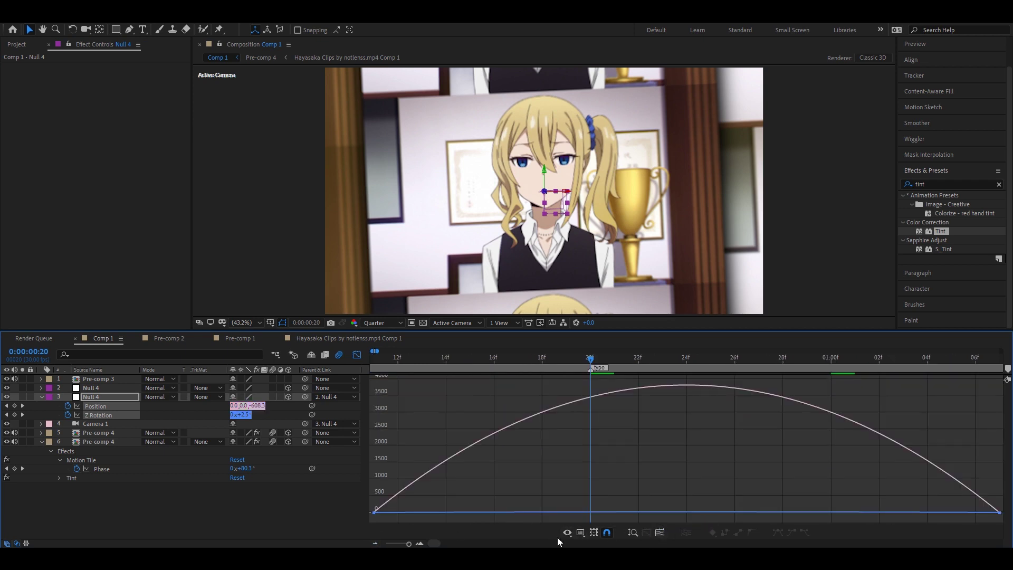
{"action": "left_click", "coordinate": [374, 544]}
- Drag both keyframes' influence handles inward so the speed peaks sharply around frame 20
{"action": "left_click_drag", "start_coordinate": [605, 512], "coordinate": [567, 513]}
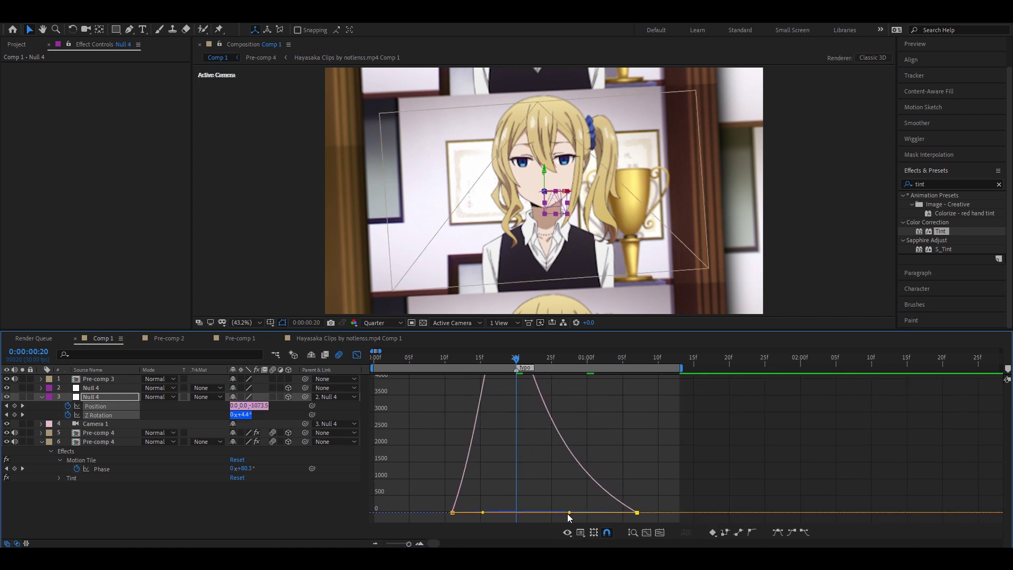
{"action": "left_click", "coordinate": [593, 532]}
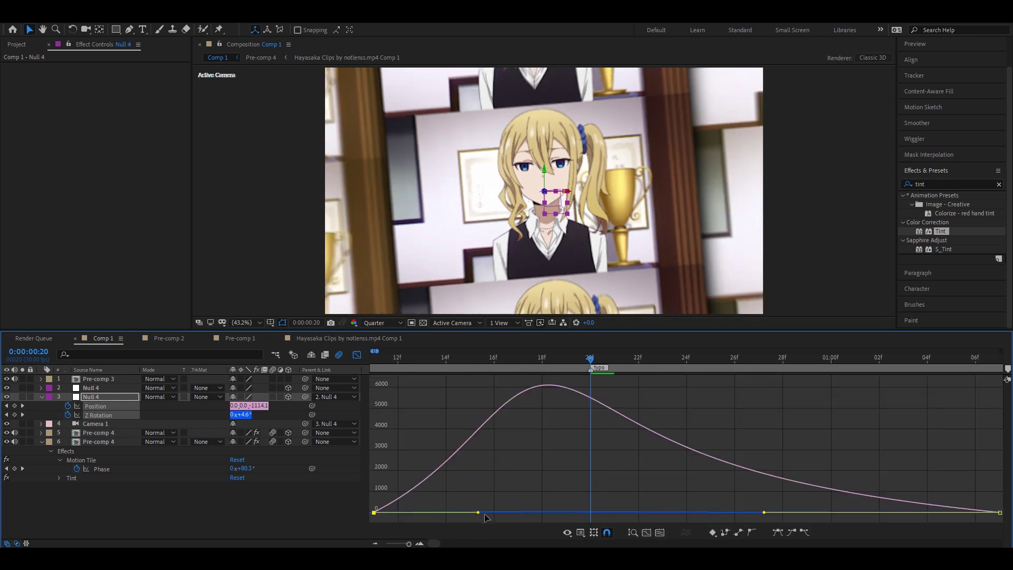
{"action": "left_click_drag", "start_coordinate": [479, 512], "coordinate": [508, 512]}
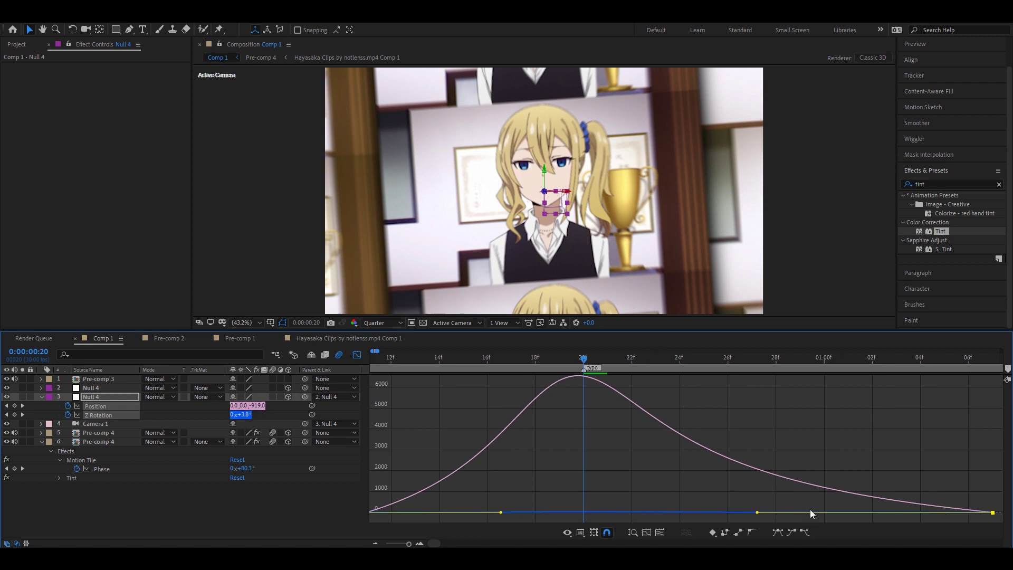
{"action": "left_click_drag", "start_coordinate": [757, 513], "coordinate": [739, 512]}
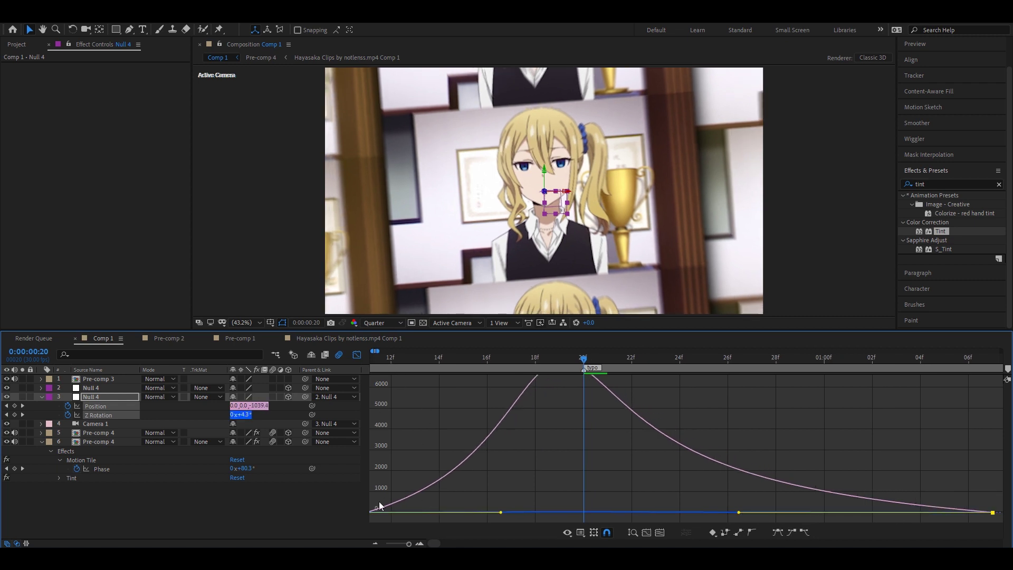
{"action": "left_click", "coordinate": [357, 355]}
{"action": "scroll", "coordinate": [394, 527], "scroll_direction": "down", "scroll_amount": 5}
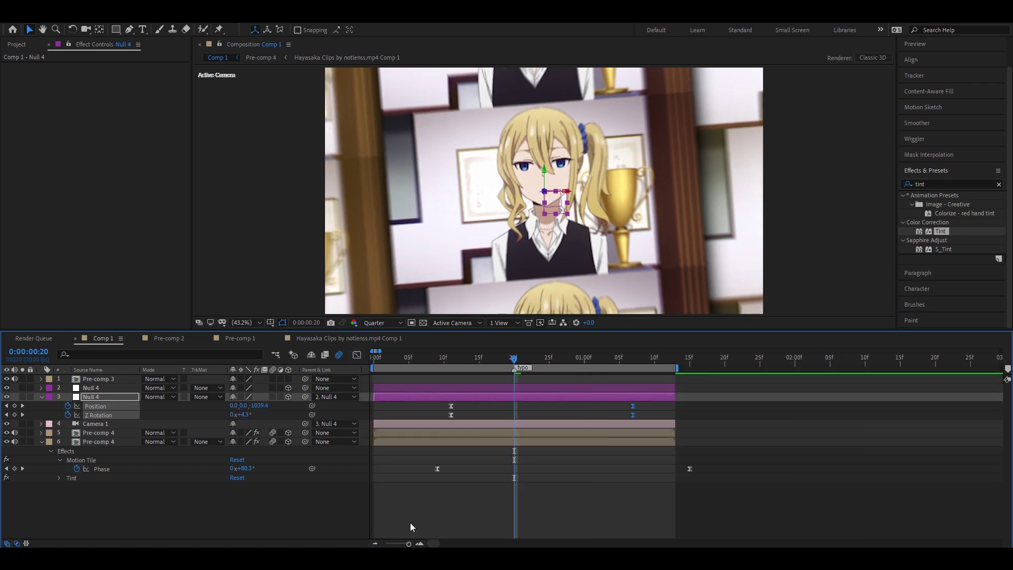
- Separate the upper Null 4's Position dimensions and keyframe Z Position at 1:12
{"action": "left_click_drag", "start_coordinate": [453, 360], "coordinate": [530, 390]}
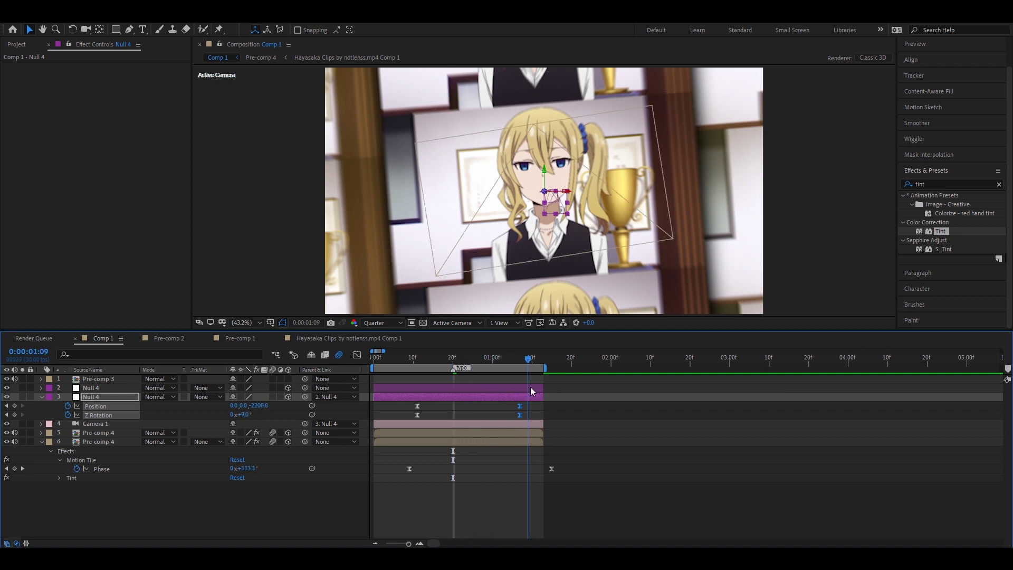
{"action": "key", "text": "Page_Up"}
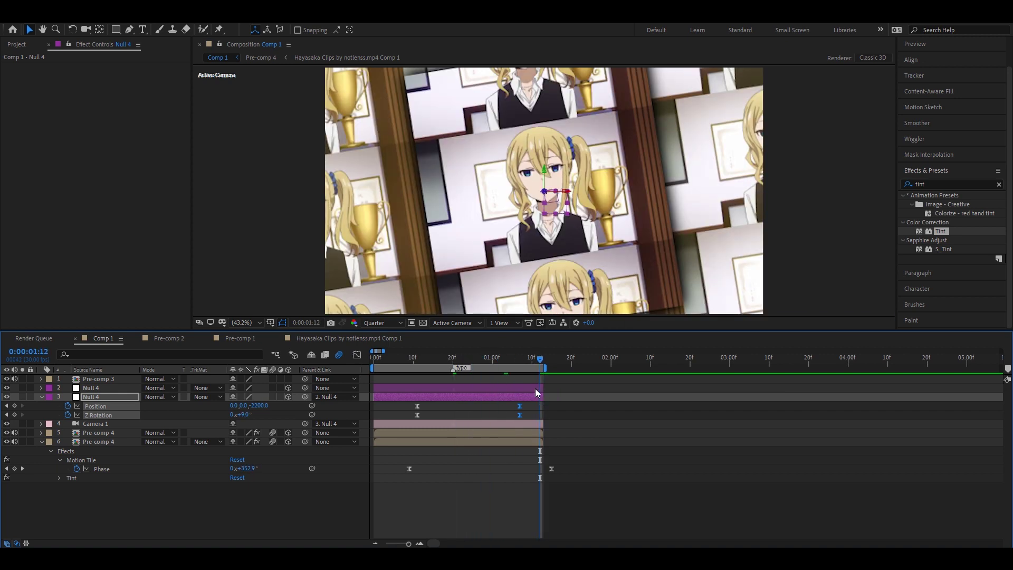
{"action": "left_click", "coordinate": [515, 387]}
{"action": "key", "text": "p"}
{"action": "right_click", "coordinate": [89, 399]}
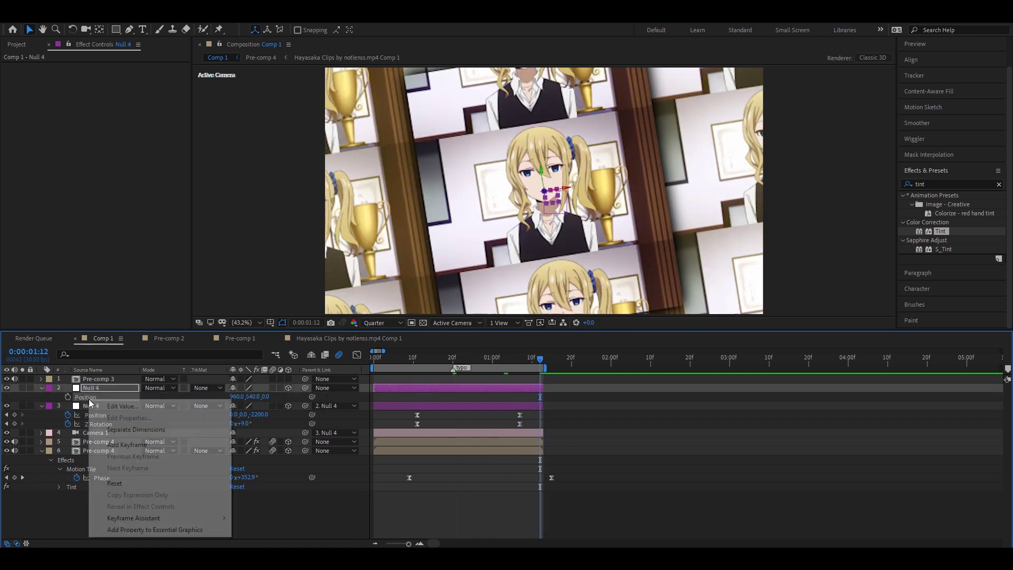
{"action": "left_click", "coordinate": [136, 430]}
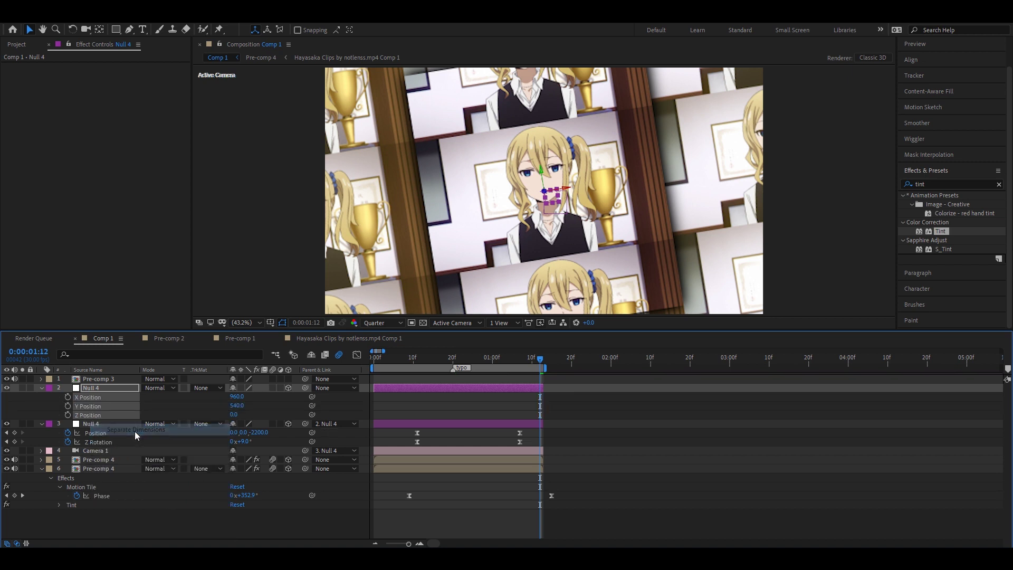
{"action": "left_click", "coordinate": [68, 415]}
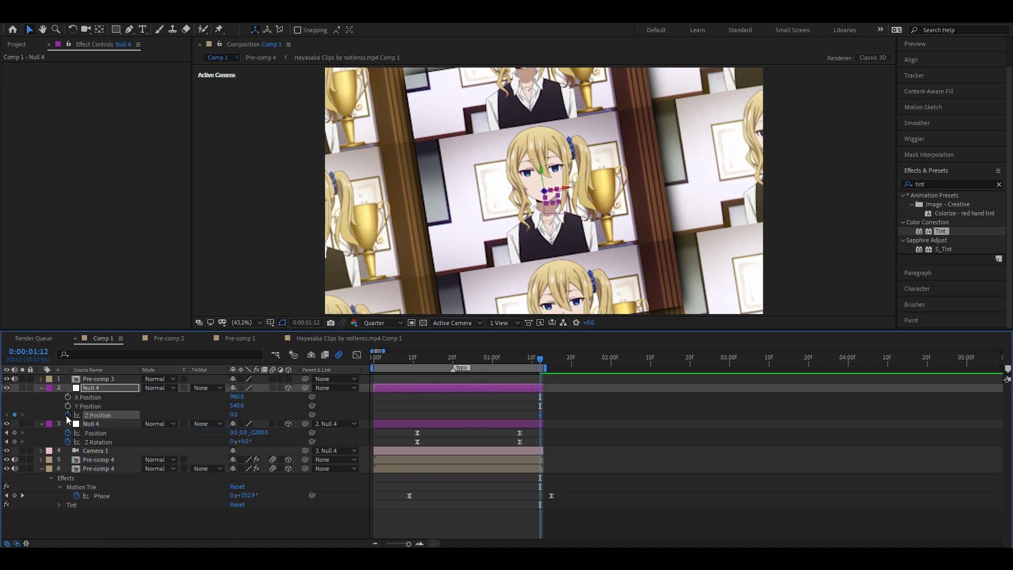
{"action": "key", "text": "u"}
{"action": "left_click", "coordinate": [582, 407]}
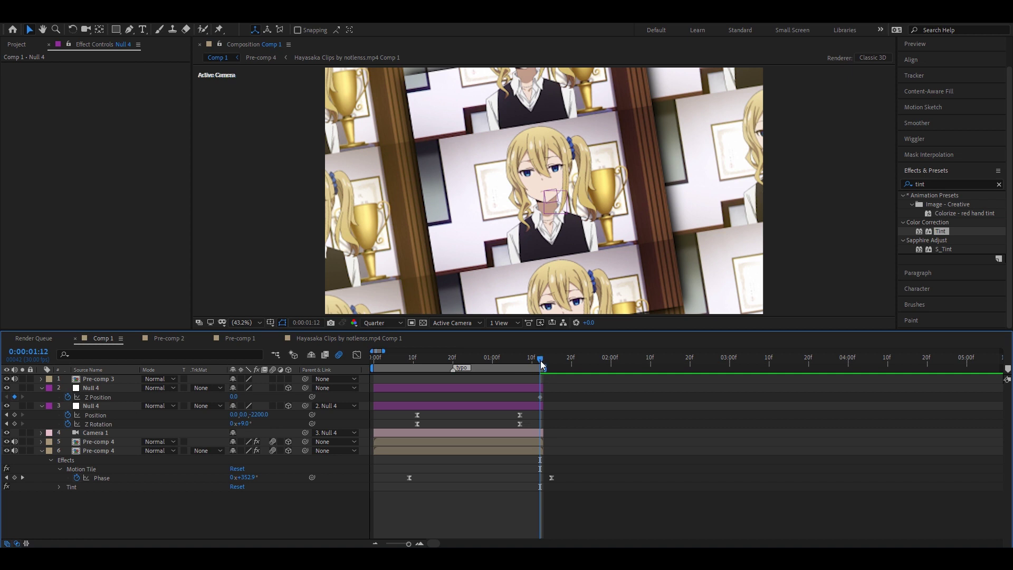
- Add Z Position keys at 1:13 and 0:28, set 3600 at 1:12, and select all three
{"action": "left_click", "coordinate": [542, 362]}
{"action": "left_click", "coordinate": [420, 543]}
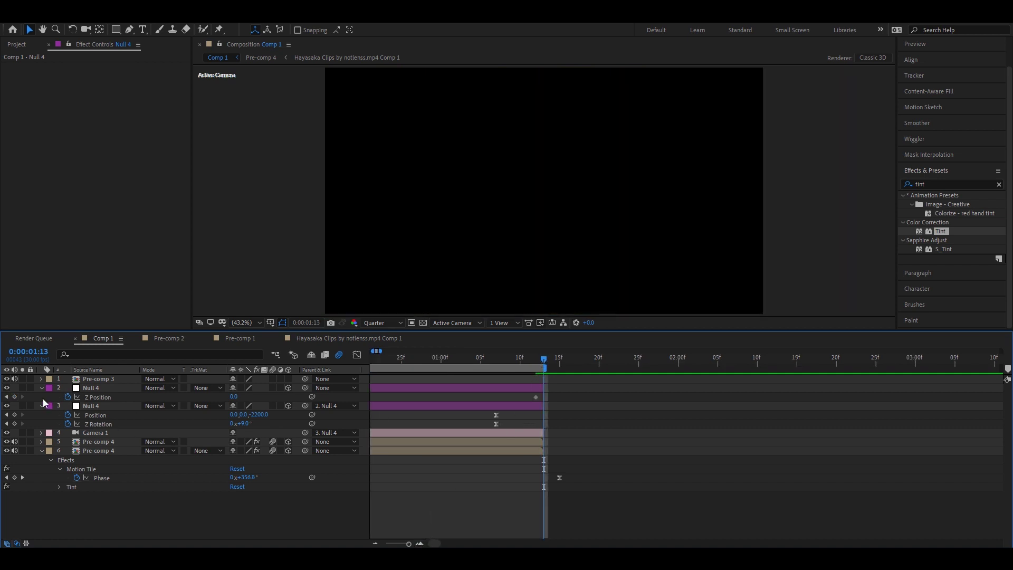
{"action": "left_click", "coordinate": [15, 397]}
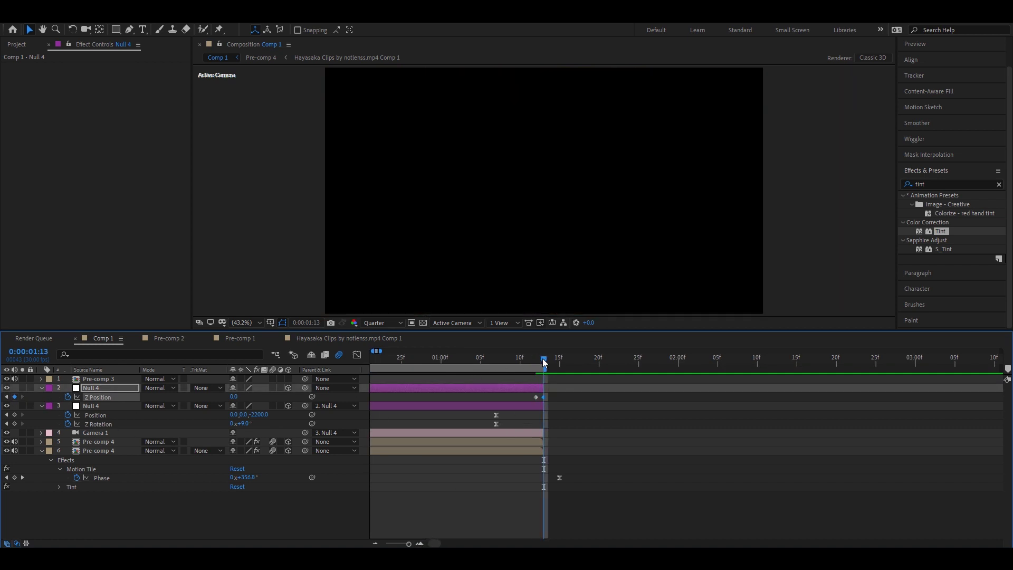
{"action": "left_click_drag", "start_coordinate": [524, 362], "coordinate": [418, 384]}
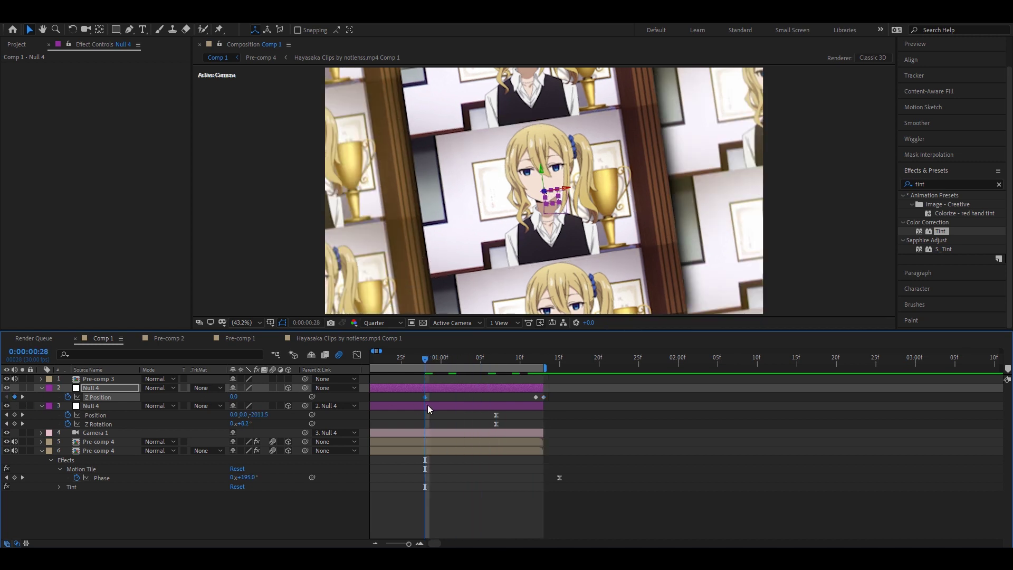
{"action": "scroll", "coordinate": [430, 545], "scroll_direction": "left", "scroll_amount": 3}
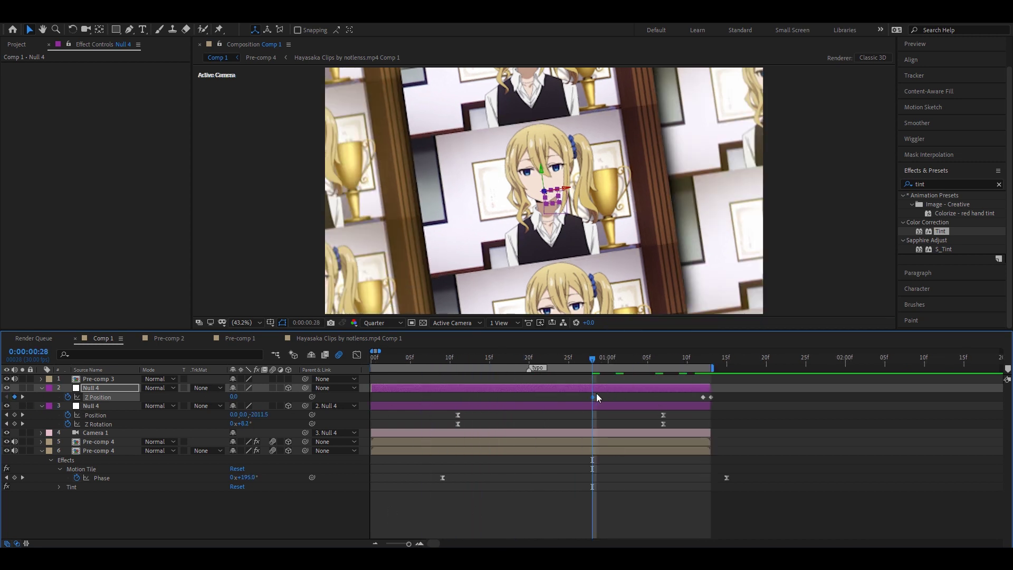
{"action": "left_click_drag", "start_coordinate": [592, 359], "coordinate": [701, 391]}
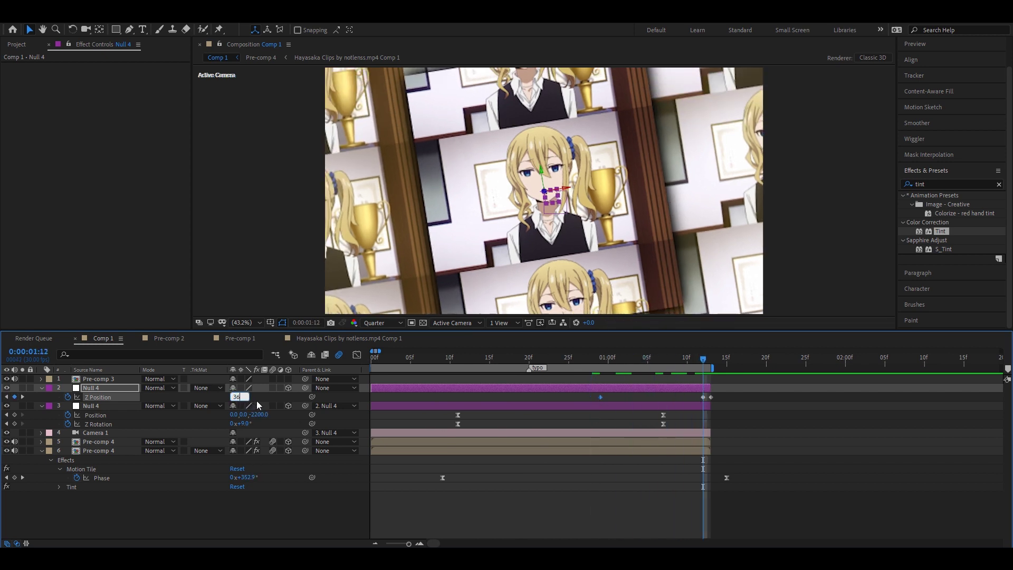
{"action": "left_click", "coordinate": [259, 531]}
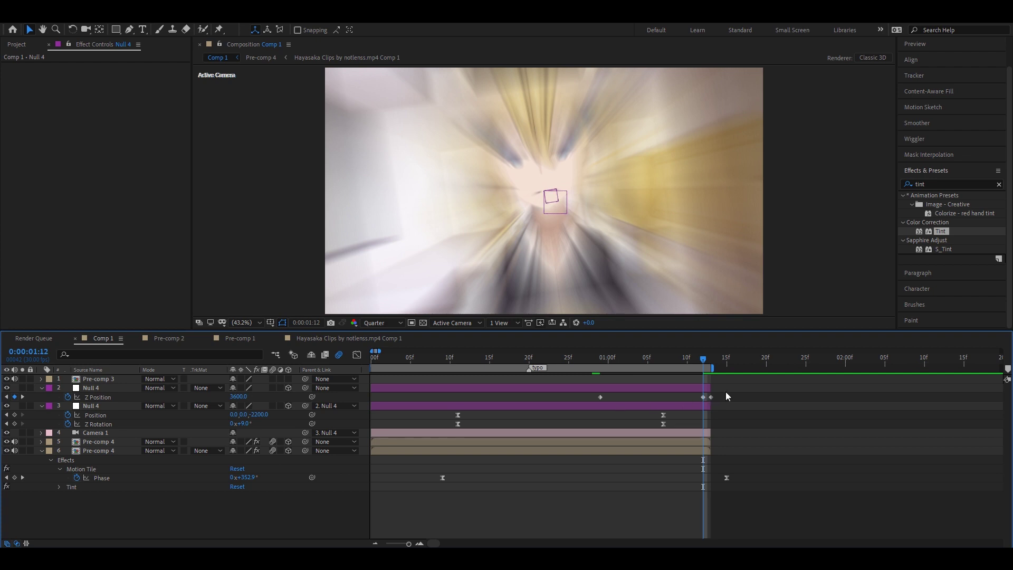
{"action": "left_click_drag", "start_coordinate": [728, 394], "coordinate": [577, 404]}
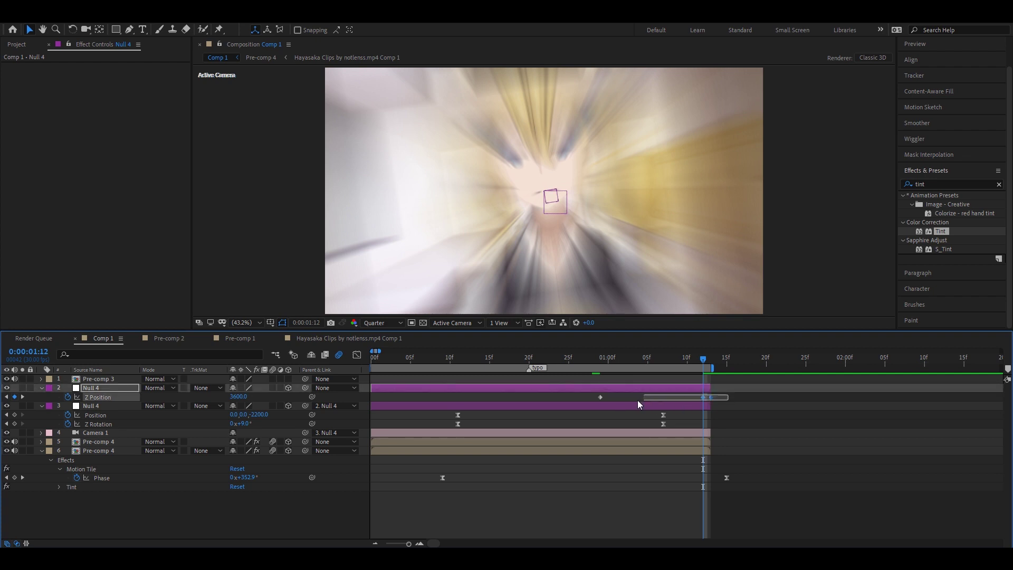
- In the Value Graph, drag Z Position Bezier handles for a slow start and steep rise into 3600
{"action": "left_click", "coordinate": [358, 355]}
{"action": "left_click", "coordinate": [580, 533]}
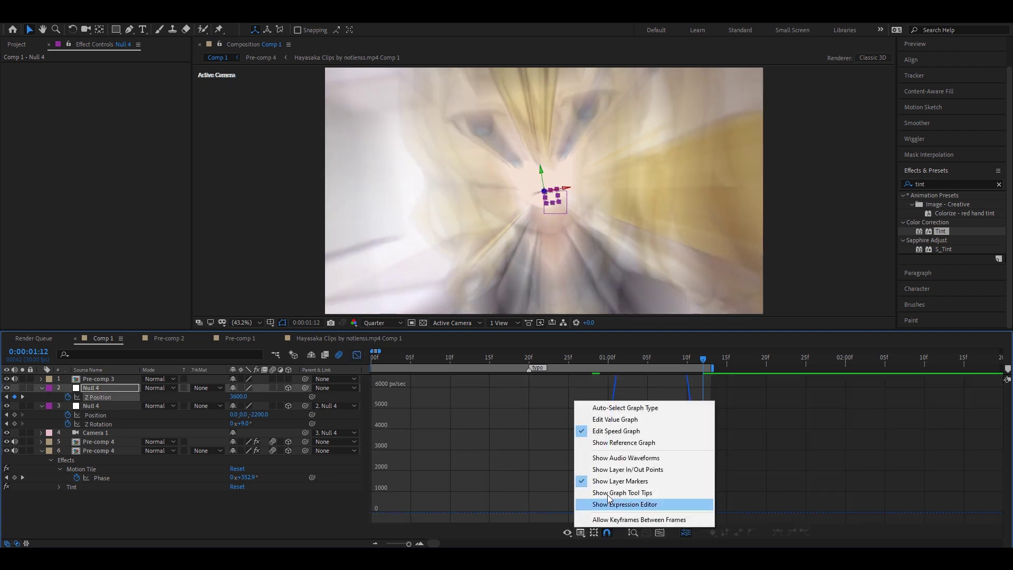
{"action": "left_click", "coordinate": [602, 414]}
{"action": "left_click", "coordinate": [660, 532]}
{"action": "left_click", "coordinate": [845, 384]}
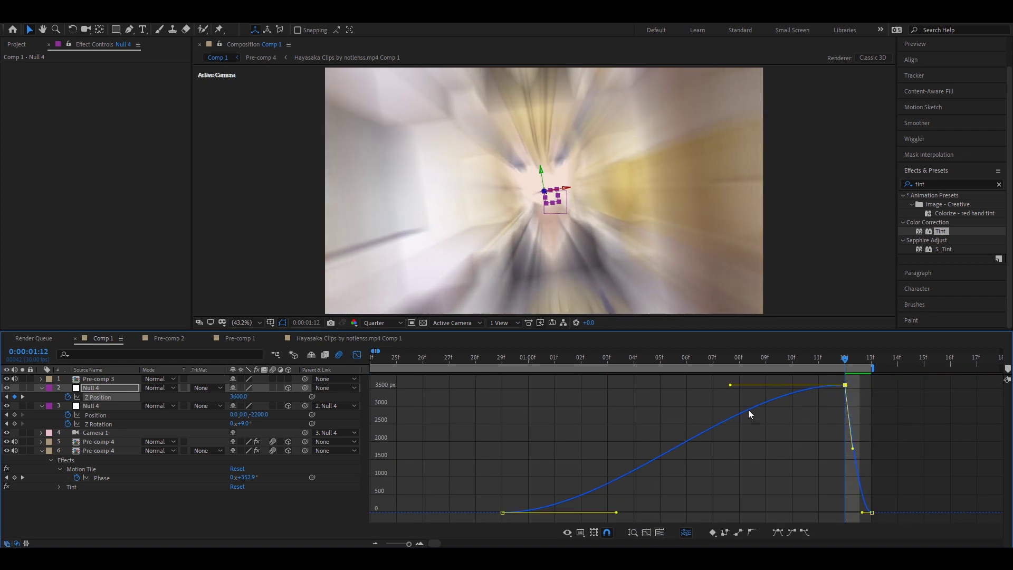
{"action": "left_click_drag", "start_coordinate": [731, 384], "coordinate": [837, 485]}
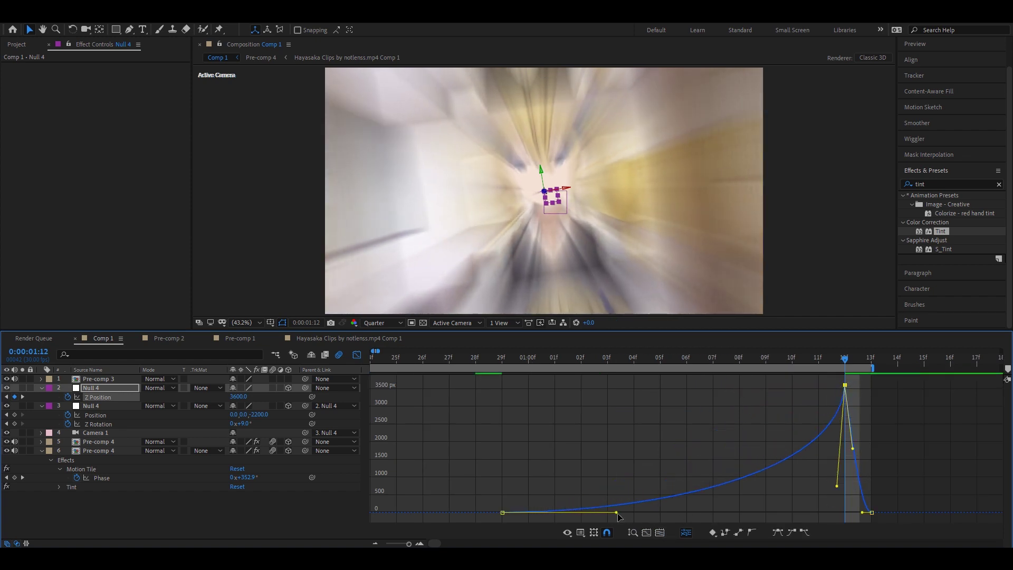
{"action": "left_click_drag", "start_coordinate": [616, 513], "coordinate": [741, 512]}
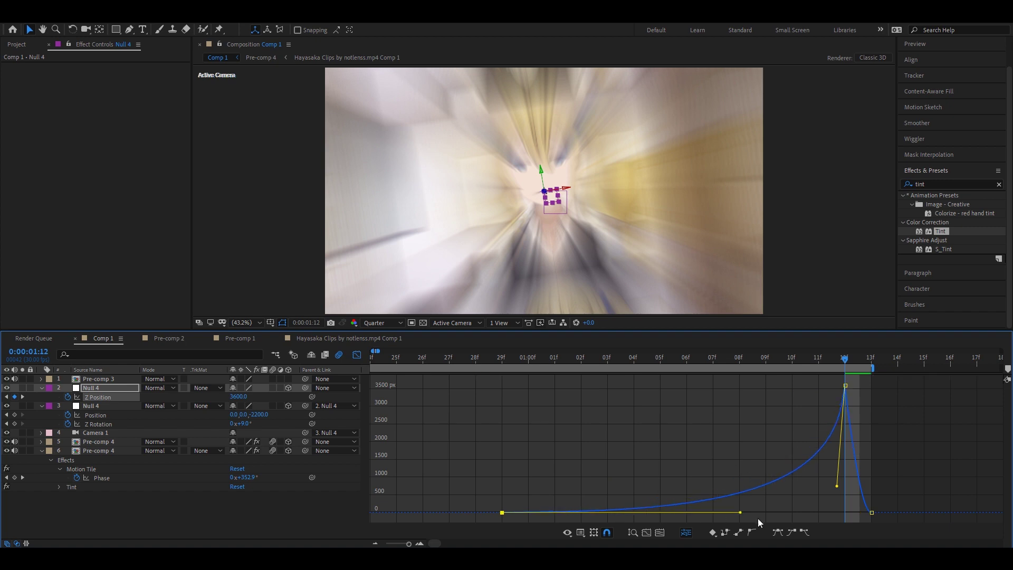
{"action": "left_click", "coordinate": [358, 354]}
{"action": "left_click", "coordinate": [376, 543]}
- Move Null 4's Z Rotation keyframes to about 10f and just past the layer end, previewing
{"action": "left_click", "coordinate": [400, 358]}
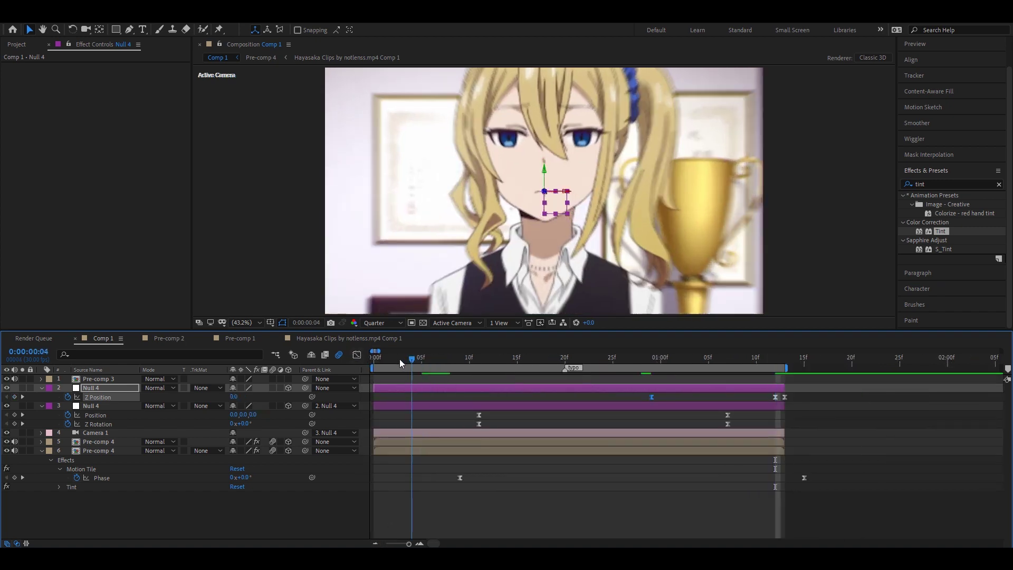
{"action": "key", "text": "space"}
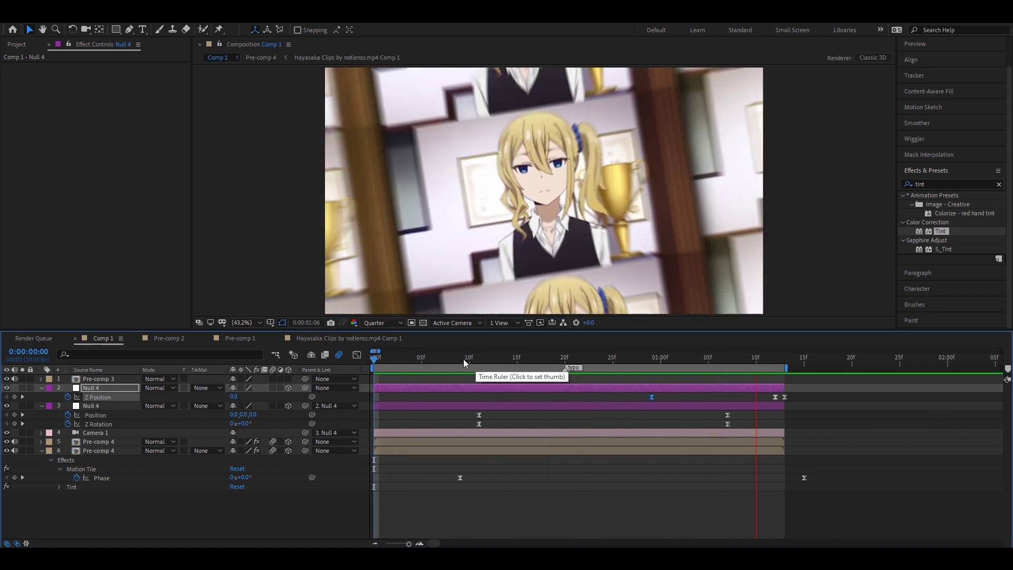
{"action": "left_click_drag", "start_coordinate": [467, 359], "coordinate": [481, 389]}
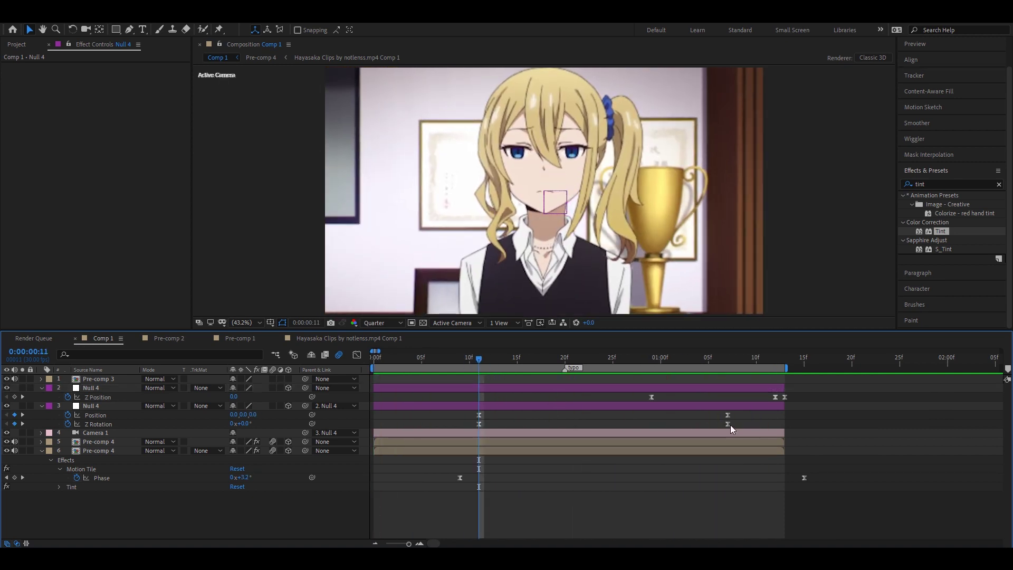
{"action": "left_click_drag", "start_coordinate": [728, 424], "coordinate": [785, 424]}
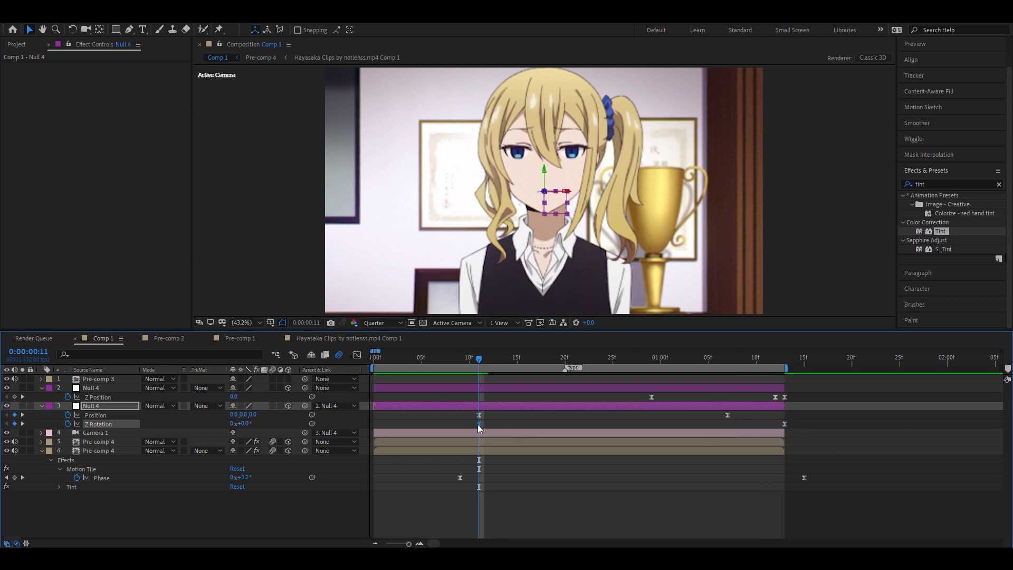
{"action": "left_click_drag", "start_coordinate": [479, 423], "coordinate": [470, 424]}
{"action": "key", "text": "space"}
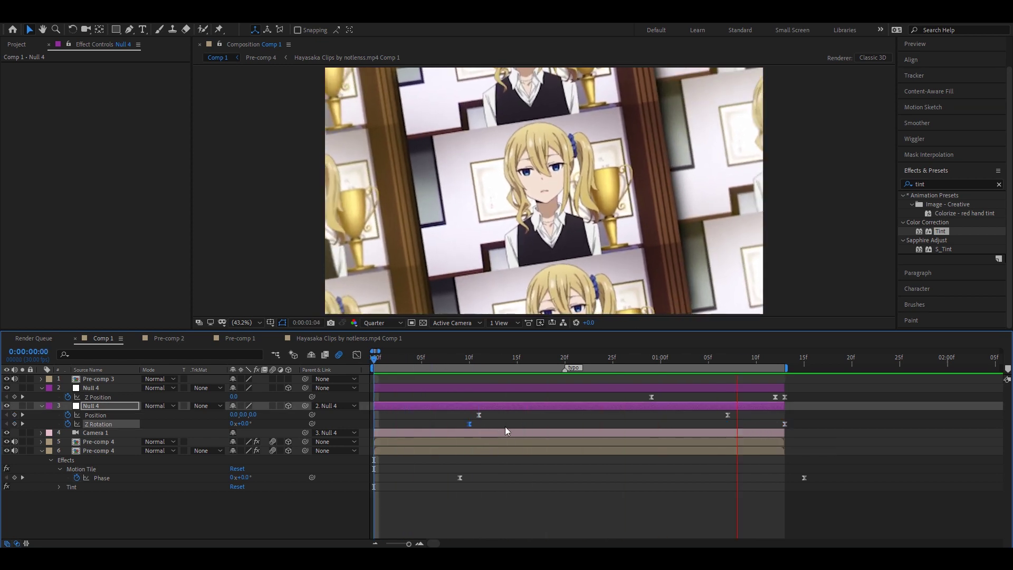
{"action": "left_click_drag", "start_coordinate": [785, 424], "coordinate": [803, 425]}
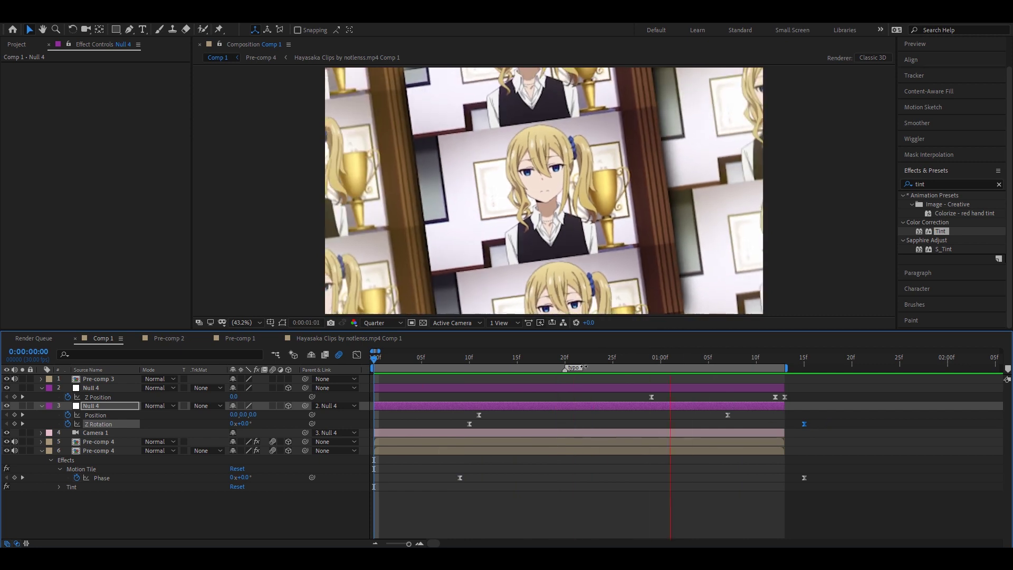
{"action": "left_click", "coordinate": [512, 395]}
- Collapse layer properties and create a new empty text layer from the timeline's New menu
{"action": "key", "text": "u"}
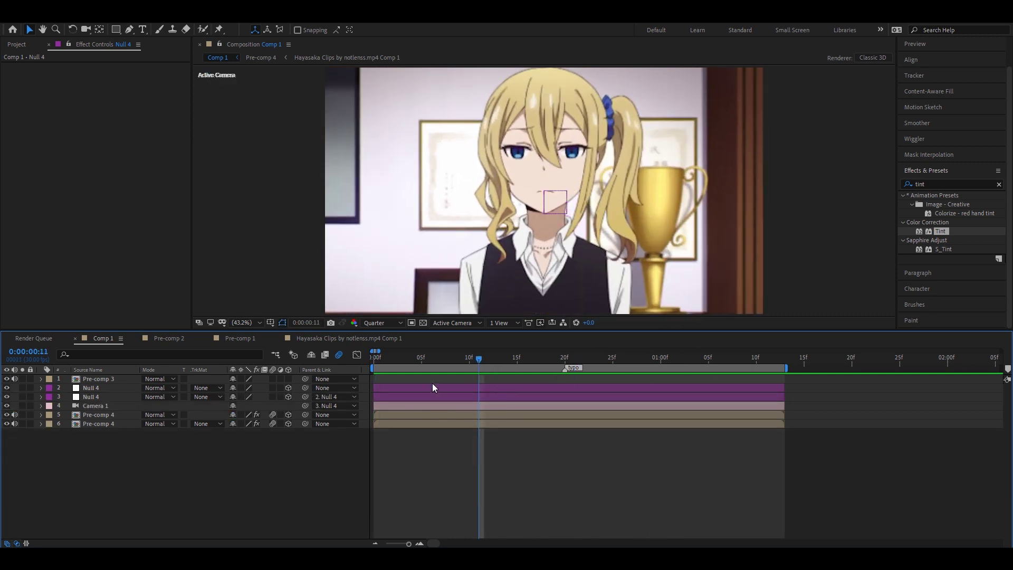
{"action": "key", "text": "Home"}
{"action": "left_click", "coordinate": [364, 388]}
{"action": "right_click", "coordinate": [364, 389]}
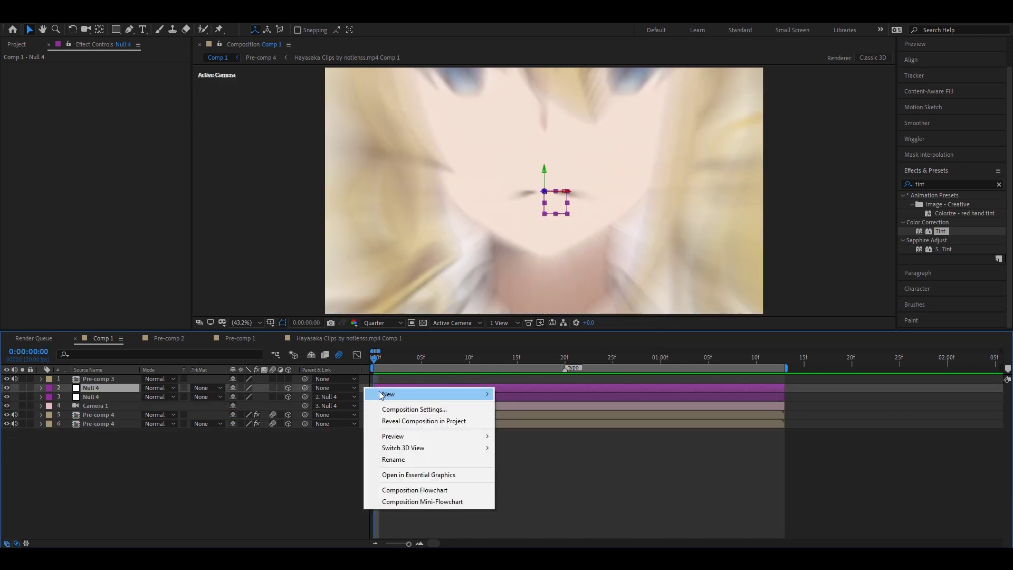
{"action": "mouse_move", "coordinate": [381, 394]}
{"action": "left_click", "coordinate": [517, 394]}
{"action": "left_click", "coordinate": [783, 361]}
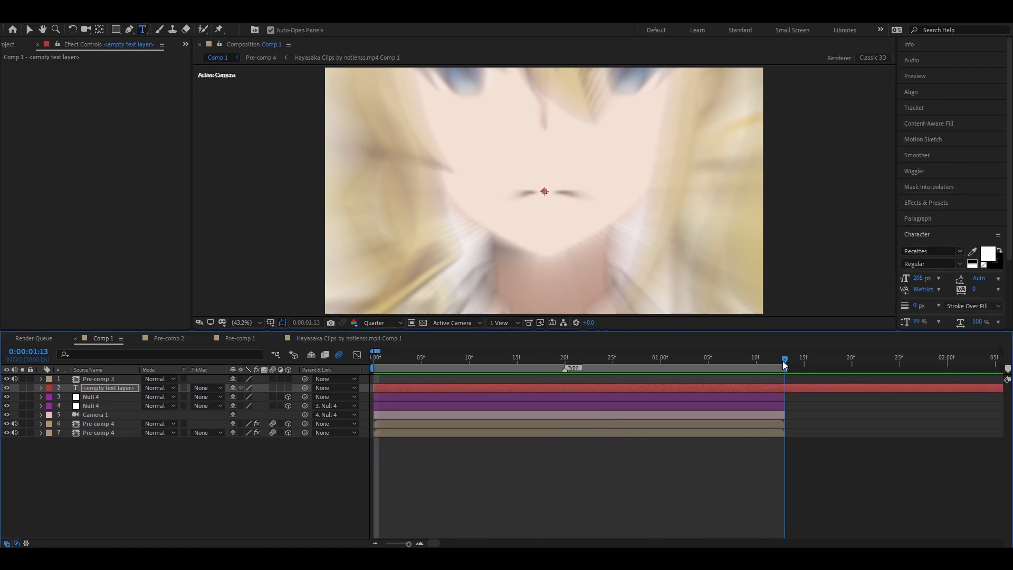
- Type CAYO into the empty text layer at frame 13
{"action": "left_click", "coordinate": [661, 381]}
{"action": "left_click", "coordinate": [696, 359]}
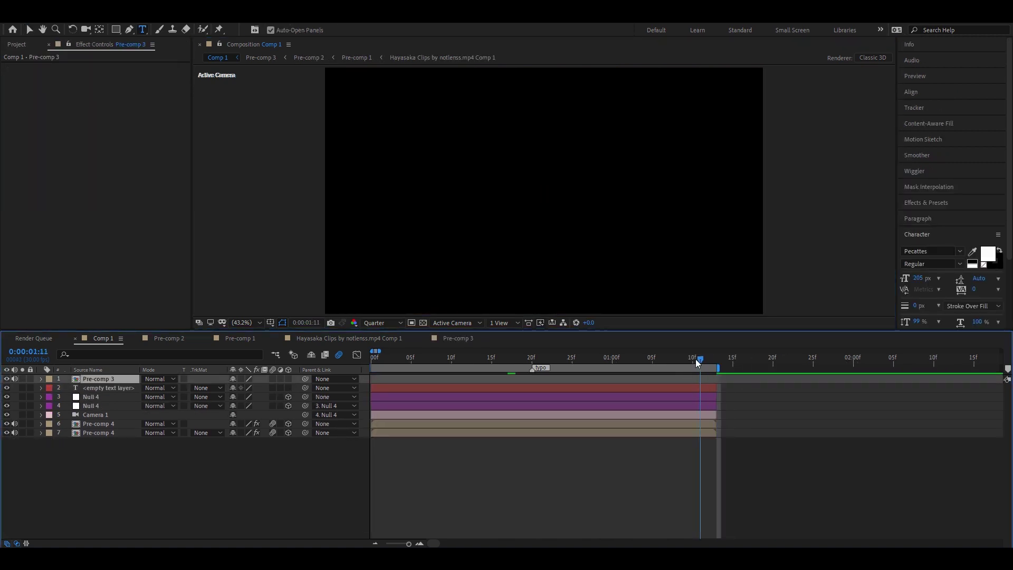
{"action": "left_click_drag", "start_coordinate": [695, 358], "coordinate": [474, 380]}
{"action": "left_click", "coordinate": [474, 389]}
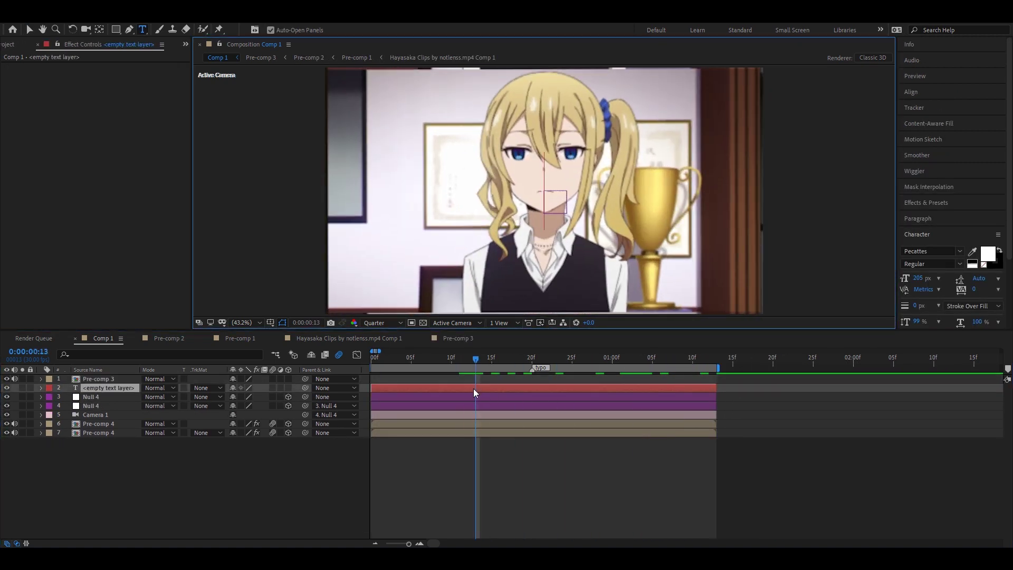
{"action": "type", "text": "CA"}
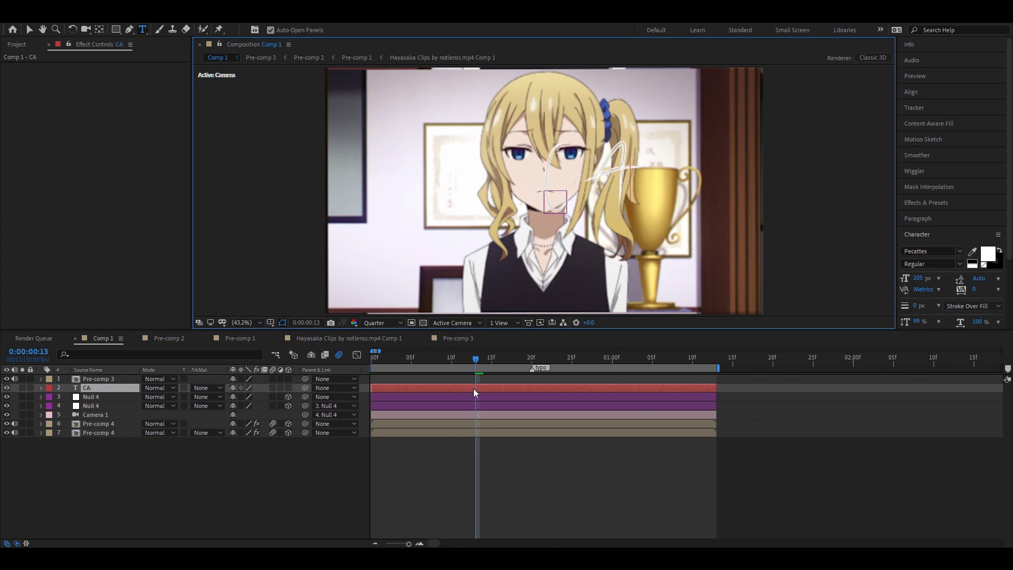
{"action": "type", "text": "YO"}
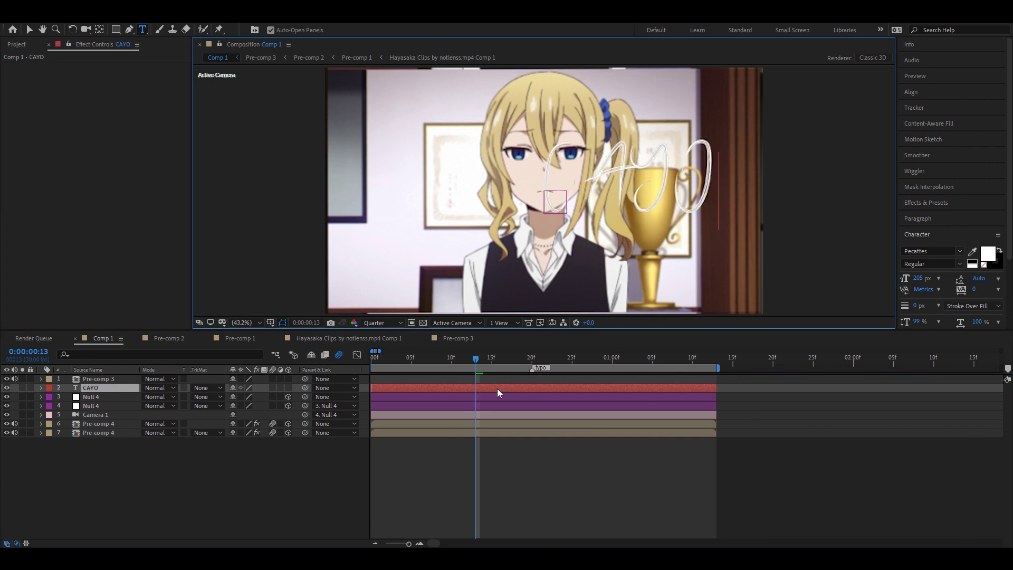
- Set the viewer resolution to Half and move the CAYO title to the frame centre
{"action": "left_click", "coordinate": [379, 323]}
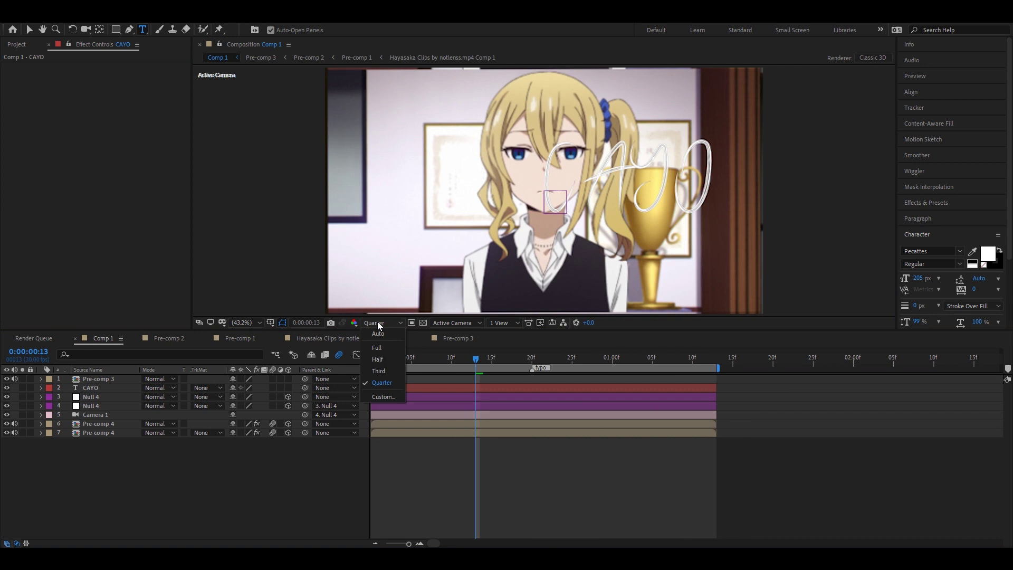
{"action": "left_click", "coordinate": [383, 361]}
{"action": "left_click", "coordinate": [469, 387]}
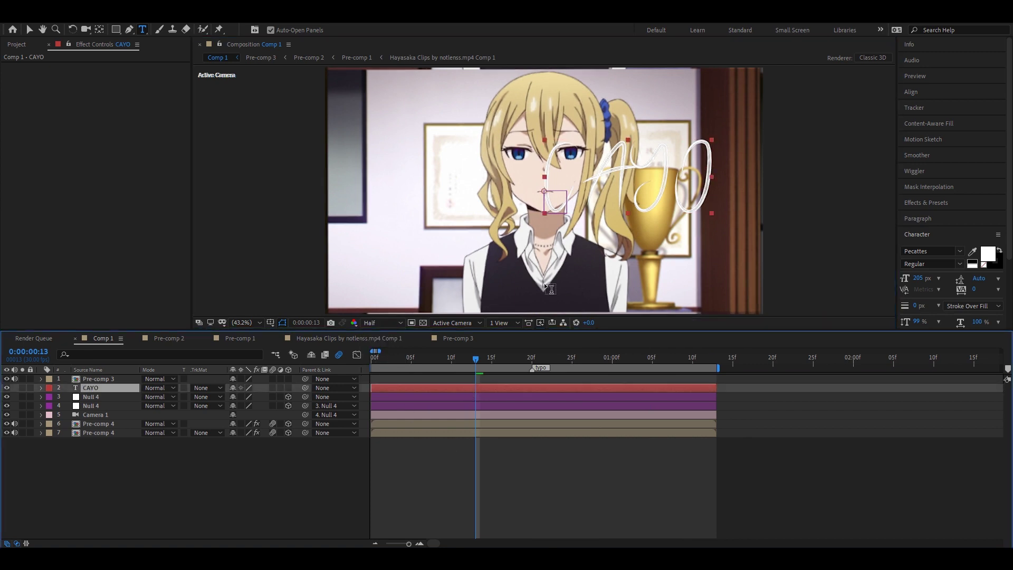
{"action": "left_click", "coordinate": [29, 29]}
{"action": "left_click_drag", "start_coordinate": [580, 186], "coordinate": [506, 212]}
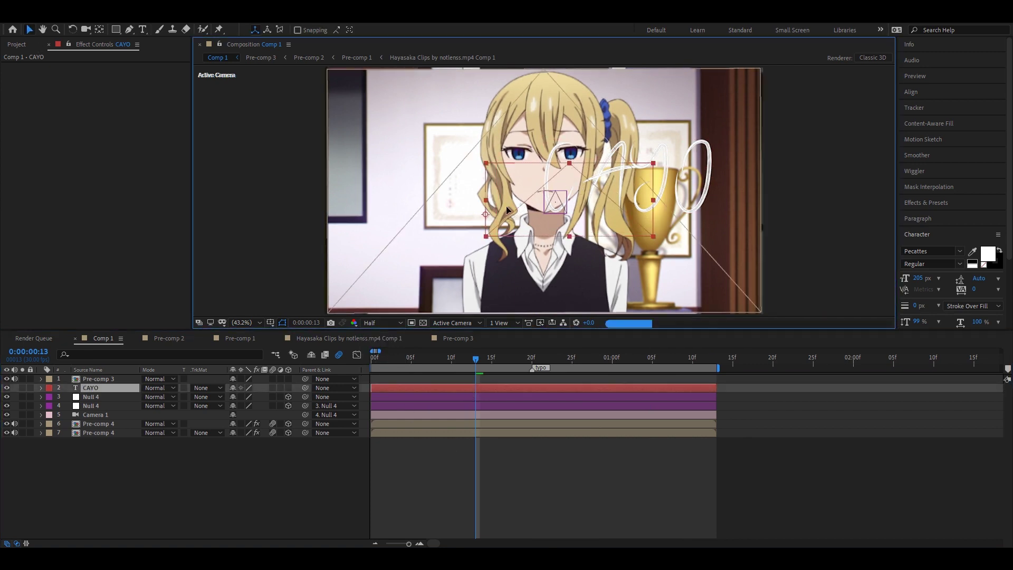
{"action": "left_click", "coordinate": [926, 202]}
{"action": "left_click", "coordinate": [908, 222]}
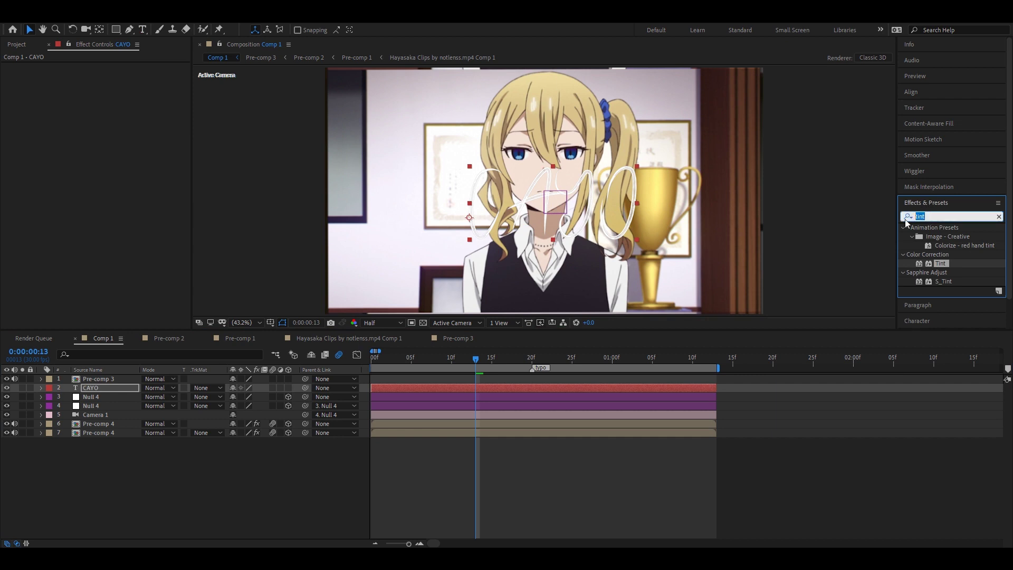
- Apply Deep Glow with Unmult enabled and add Gradient Ramp to the CAYO title
{"action": "type", "text": "deep"}
{"action": "double_click", "coordinate": [940, 264]}
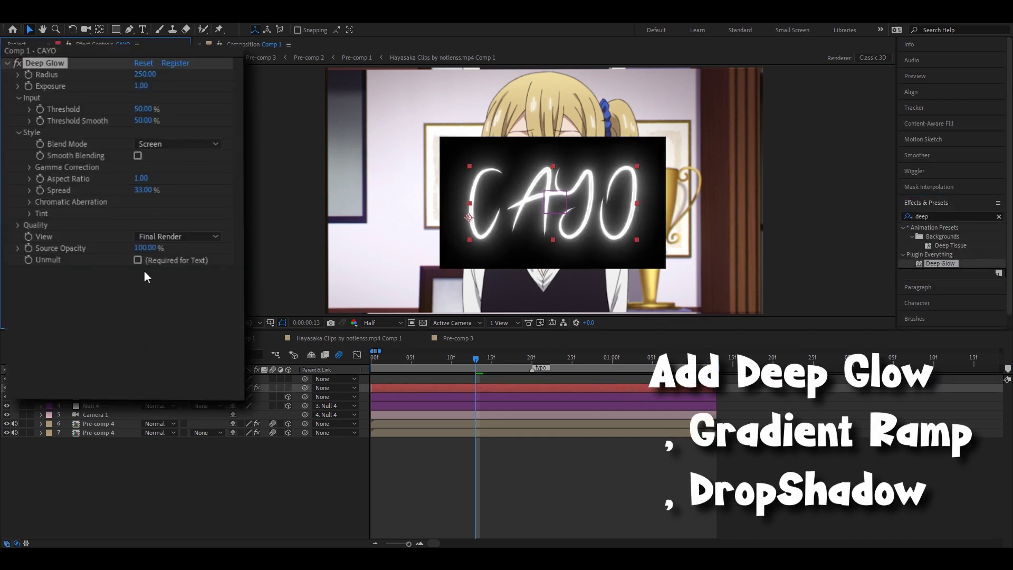
{"action": "left_click", "coordinate": [138, 260]}
{"action": "left_click", "coordinate": [900, 225]}
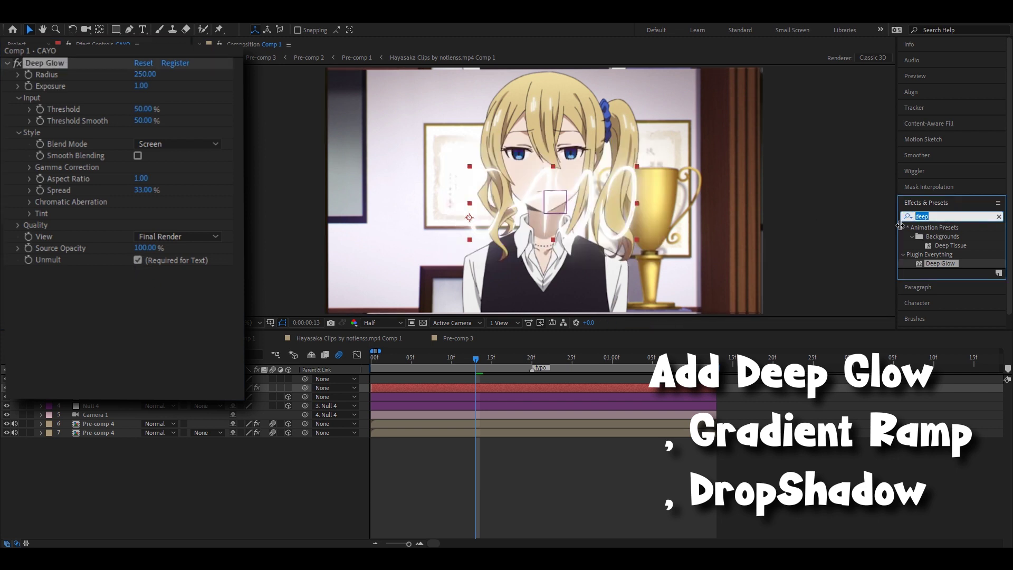
{"action": "type", "text": "gr"}
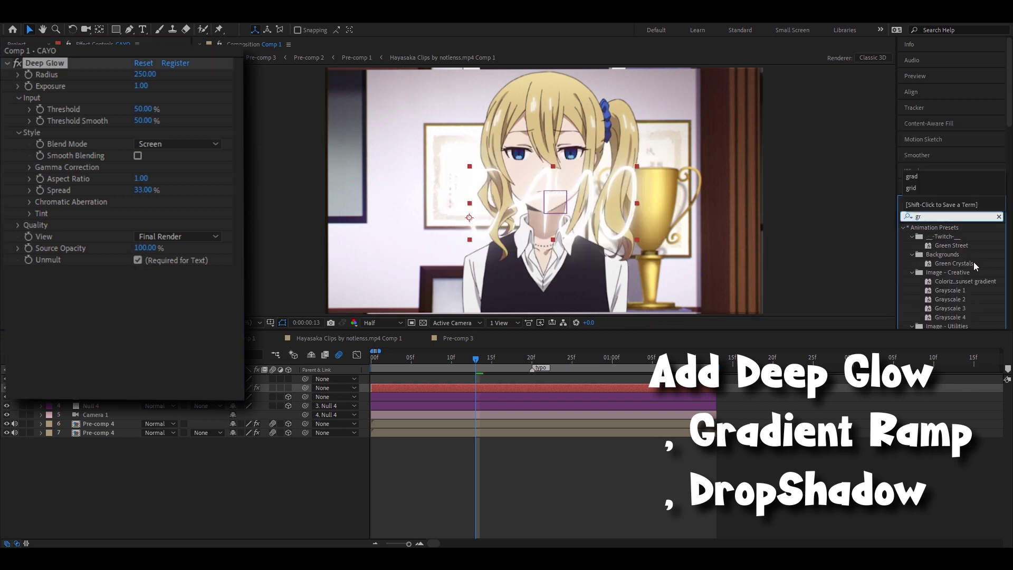
{"action": "type", "text": "ad"}
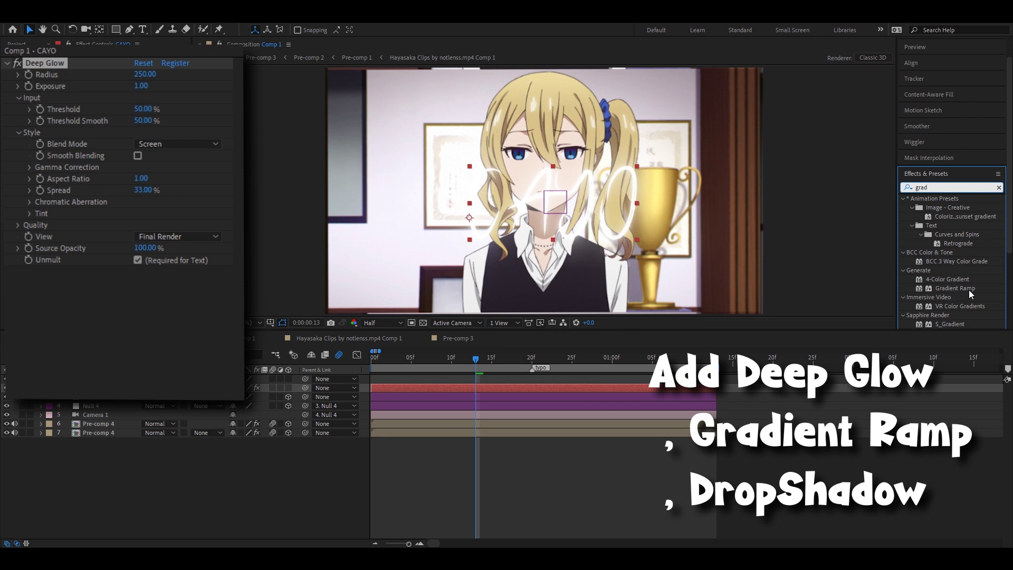
{"action": "left_click_drag", "start_coordinate": [955, 288], "coordinate": [160, 306]}
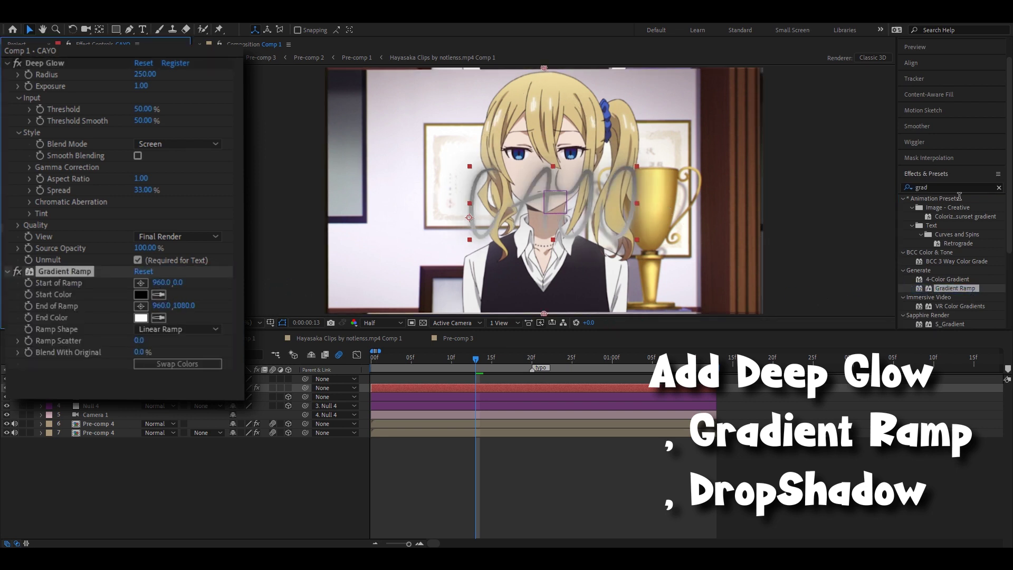
- Add the S_DropShadow effect to the CAYO title
{"action": "left_click", "coordinate": [904, 189]}
{"action": "type", "text": "drop"}
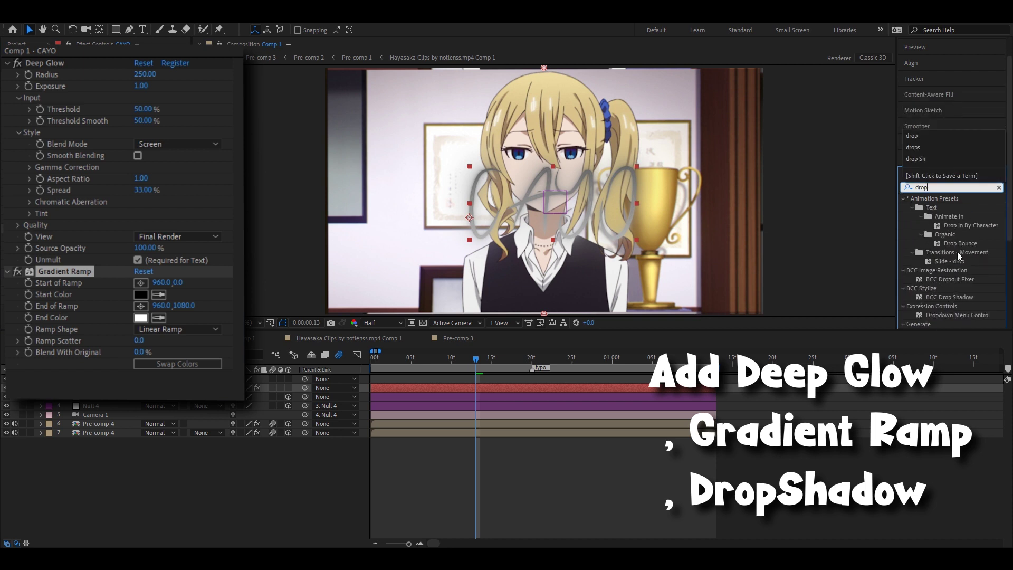
{"action": "scroll", "coordinate": [957, 252], "scroll_direction": "down", "scroll_amount": 2}
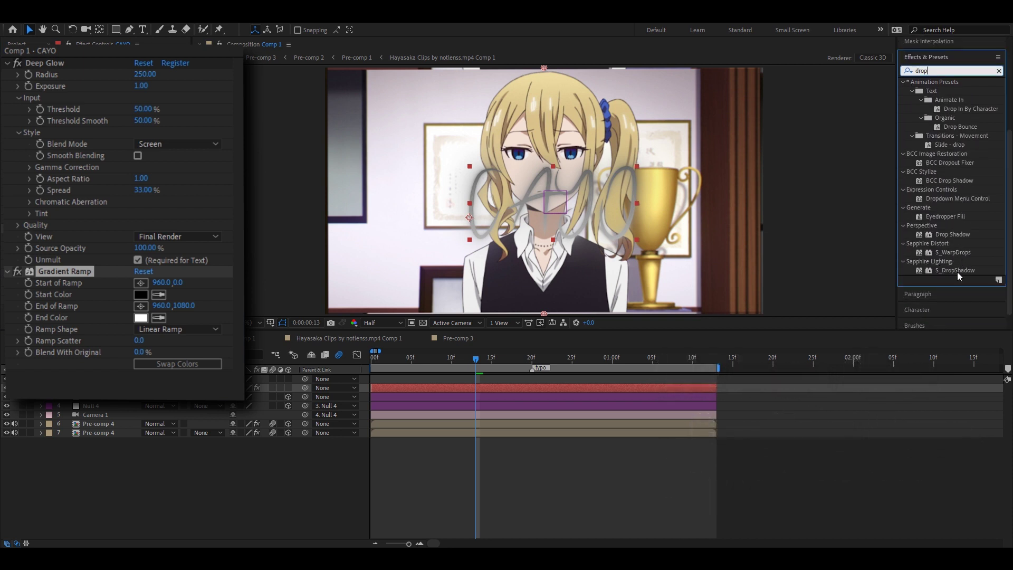
{"action": "left_click_drag", "start_coordinate": [958, 270], "coordinate": [187, 383]}
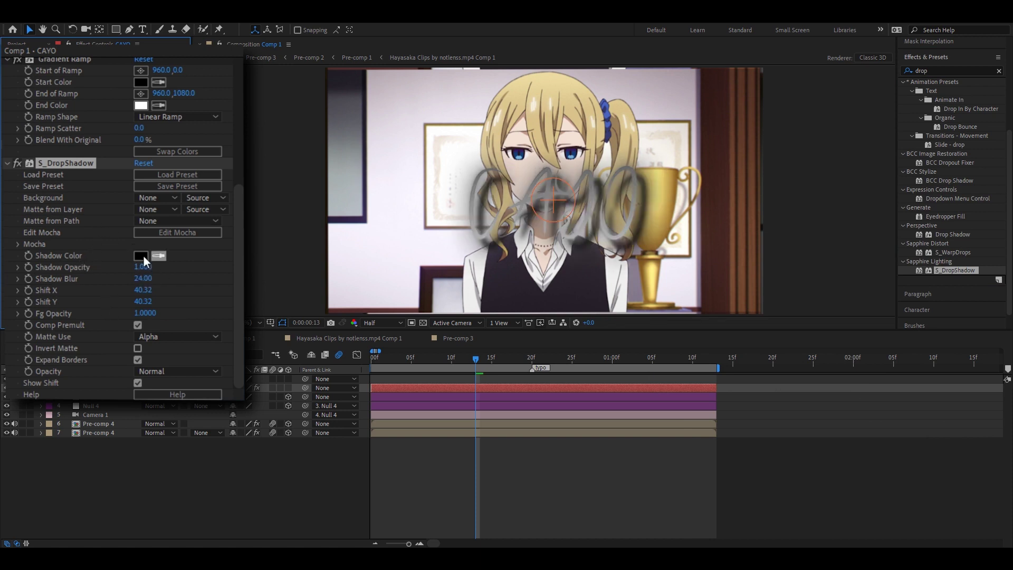
- Set the ramp start colour to yellow FFEA00 and run the ramp diagonally upper-left to lower-right
{"action": "scroll", "coordinate": [123, 235], "scroll_direction": "up", "scroll_amount": 4}
{"action": "left_click", "coordinate": [143, 236]}
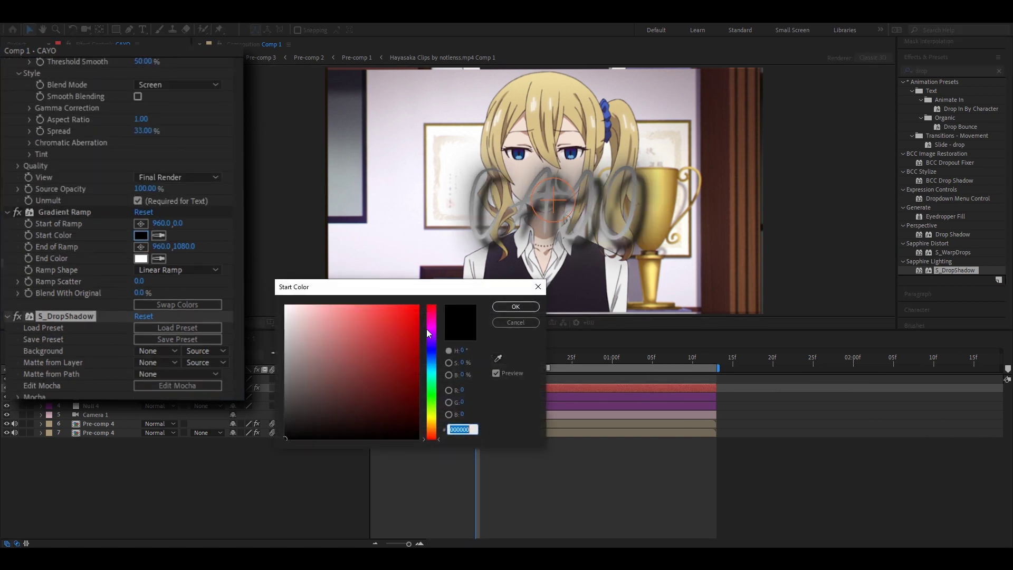
{"action": "left_click", "coordinate": [433, 418]}
{"action": "left_click_drag", "start_coordinate": [406, 350], "coordinate": [418, 306]}
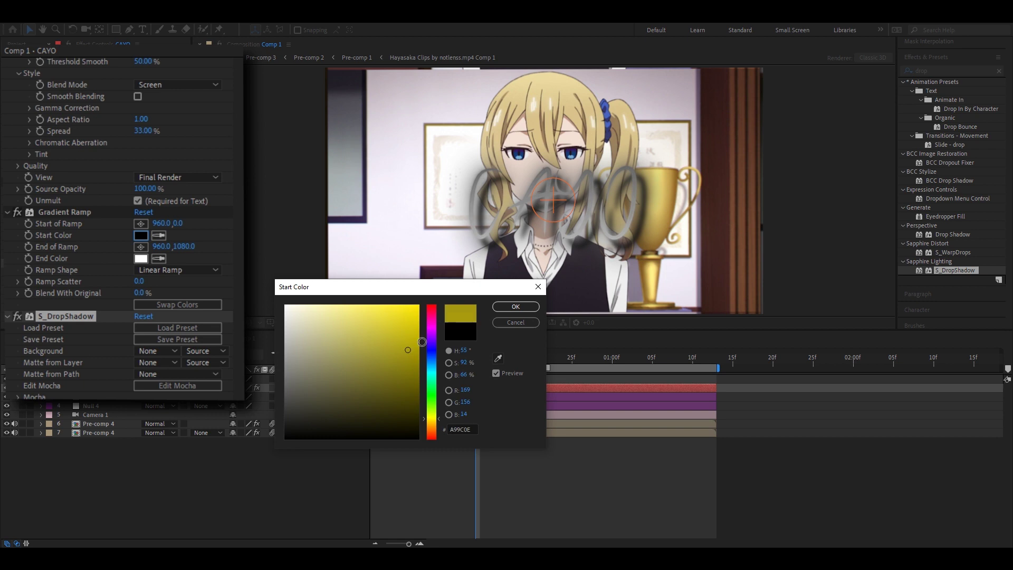
{"action": "left_click", "coordinate": [505, 306]}
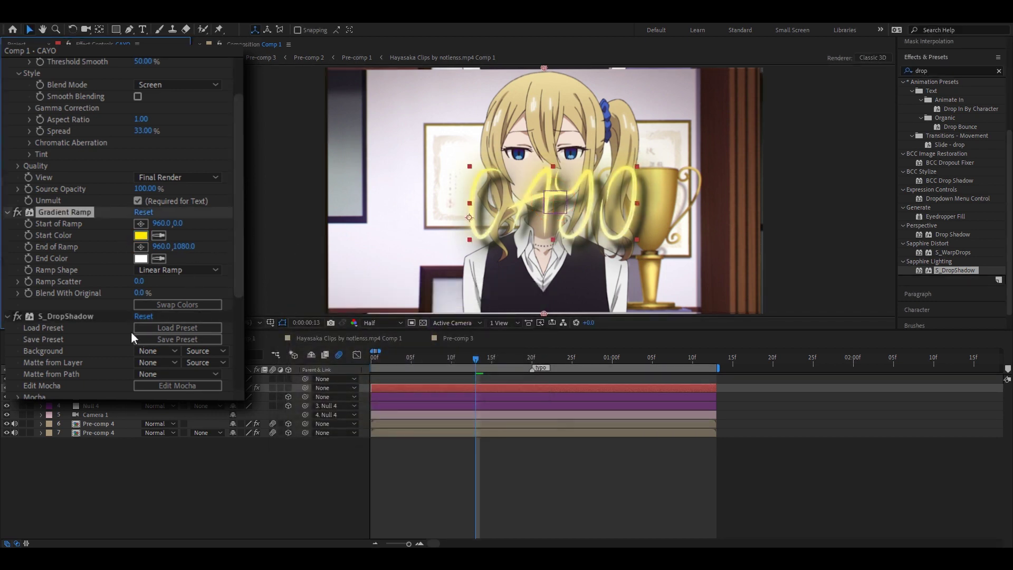
{"action": "left_click_drag", "start_coordinate": [160, 223], "coordinate": [157, 224]}
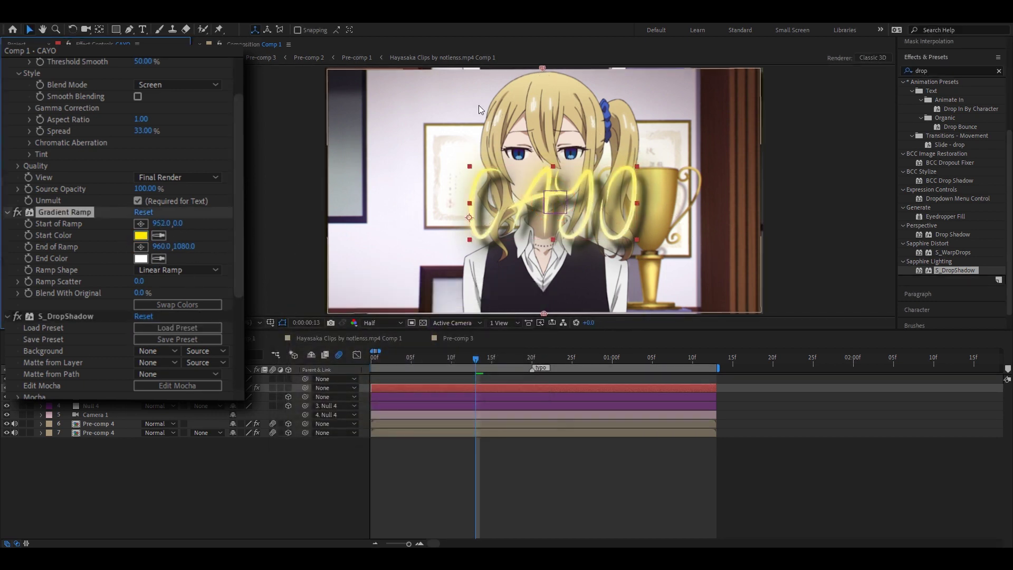
{"action": "left_click_drag", "start_coordinate": [543, 68], "coordinate": [482, 123]}
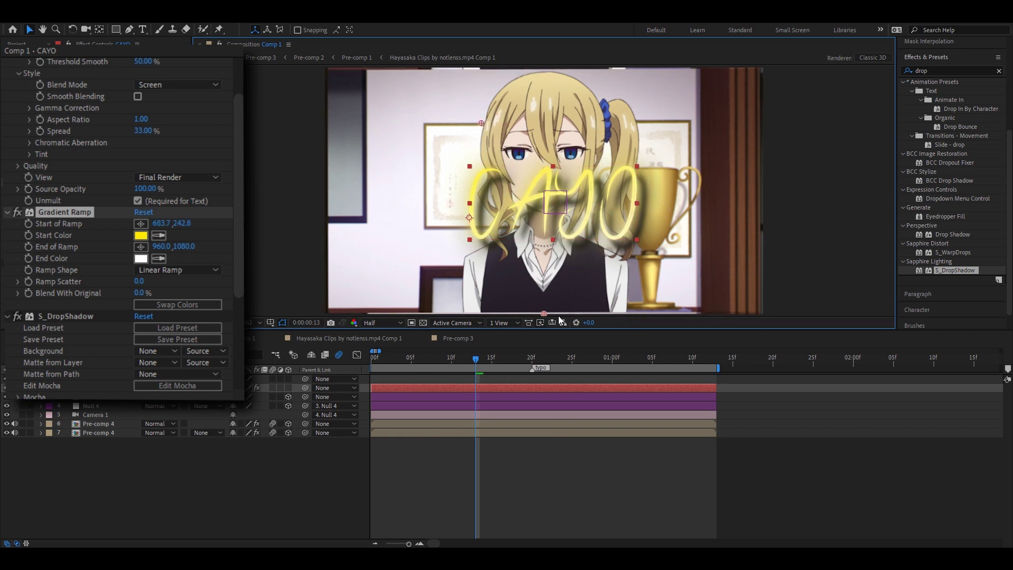
{"action": "left_click_drag", "start_coordinate": [544, 313], "coordinate": [617, 269]}
{"action": "scroll", "coordinate": [121, 316], "scroll_direction": "down", "scroll_amount": 5}
- Set S_DropShadow to Shift X 4, Shift Y 5, Shadow Opacity 1.320 and Shadow Blur 35
{"action": "left_click", "coordinate": [143, 321]}
{"action": "type", "text": "1"}
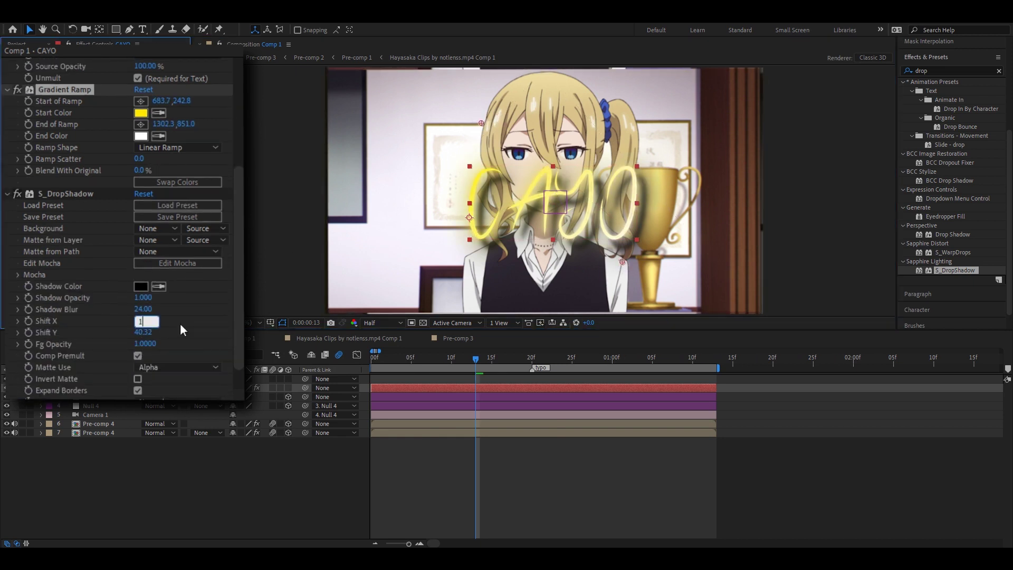
{"action": "key", "text": "Tab"}
{"action": "type", "text": "1"}
{"action": "key", "text": "Return"}
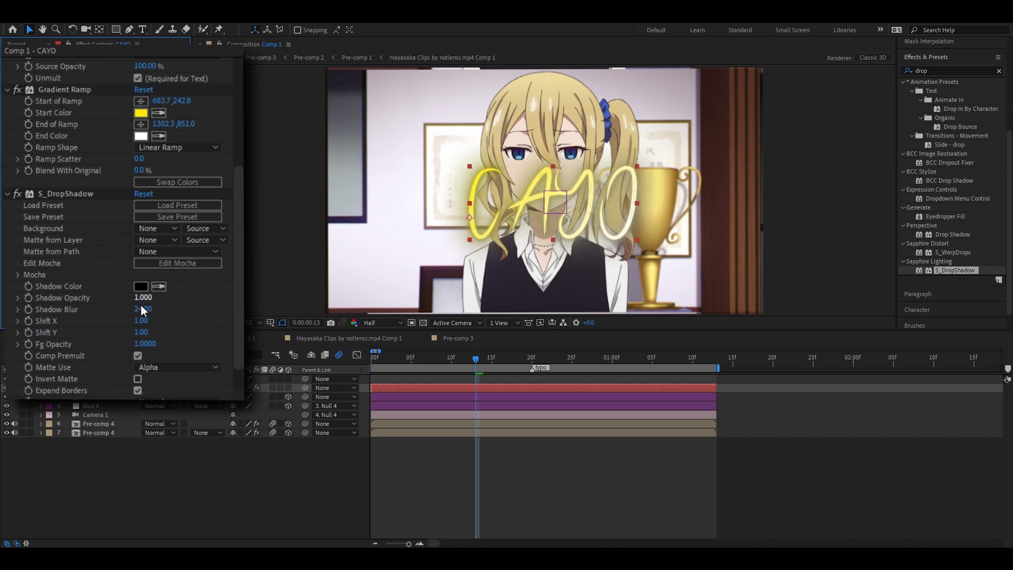
{"action": "left_click_drag", "start_coordinate": [177, 313], "coordinate": [151, 324]}
{"action": "left_click", "coordinate": [150, 323]}
{"action": "type", "text": "4"}
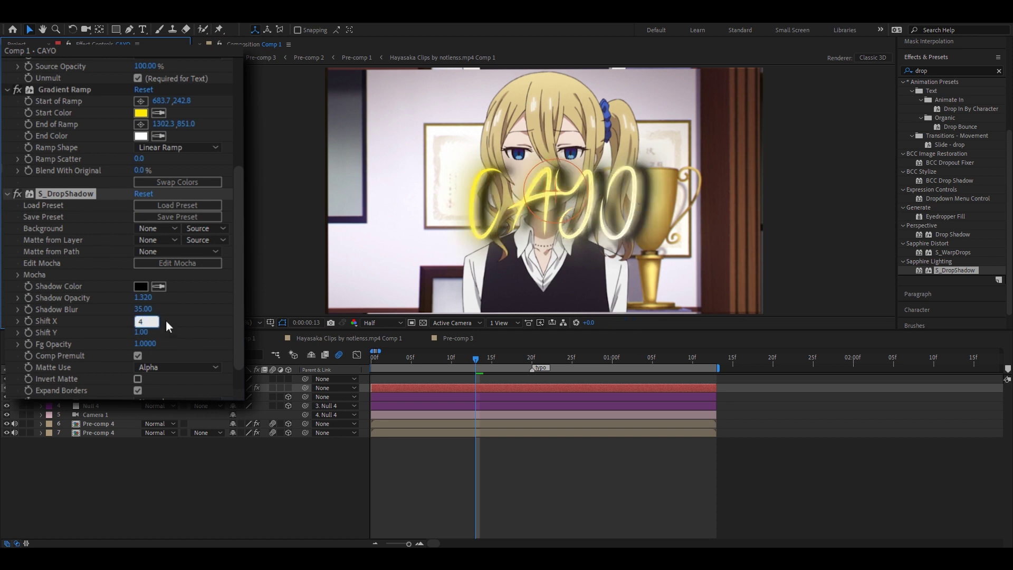
{"action": "left_click", "coordinate": [150, 335]}
{"action": "type", "text": "5"}
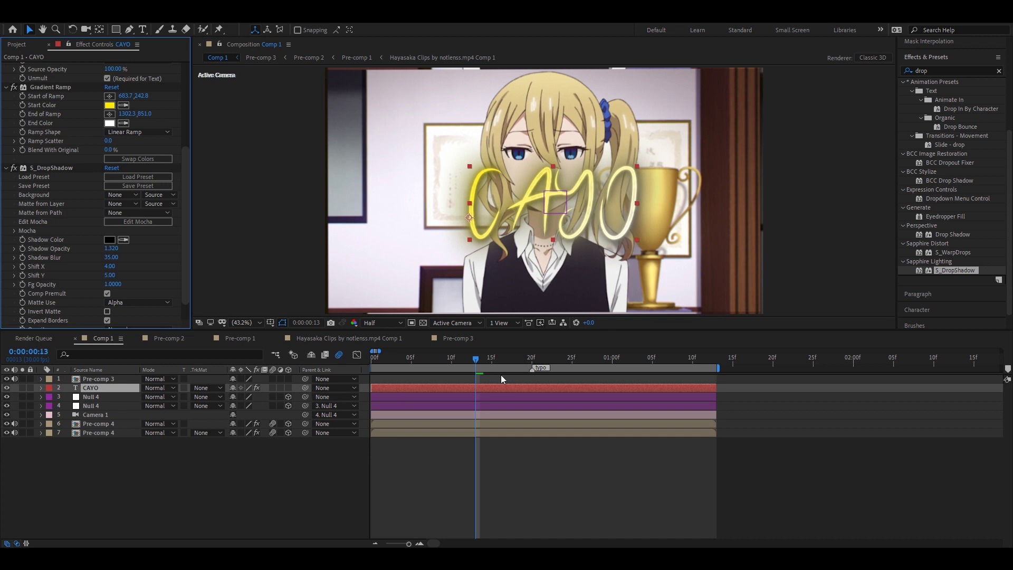
{"action": "left_click", "coordinate": [502, 388]}
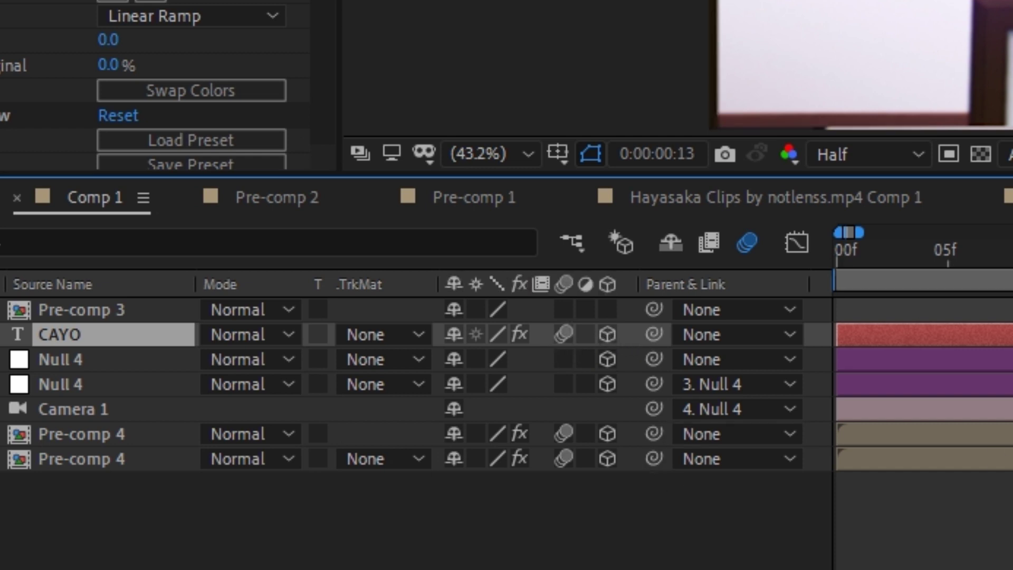
- Scale the CAYO title to 55% and set its Z position to -3333
{"action": "key", "text": "p"}
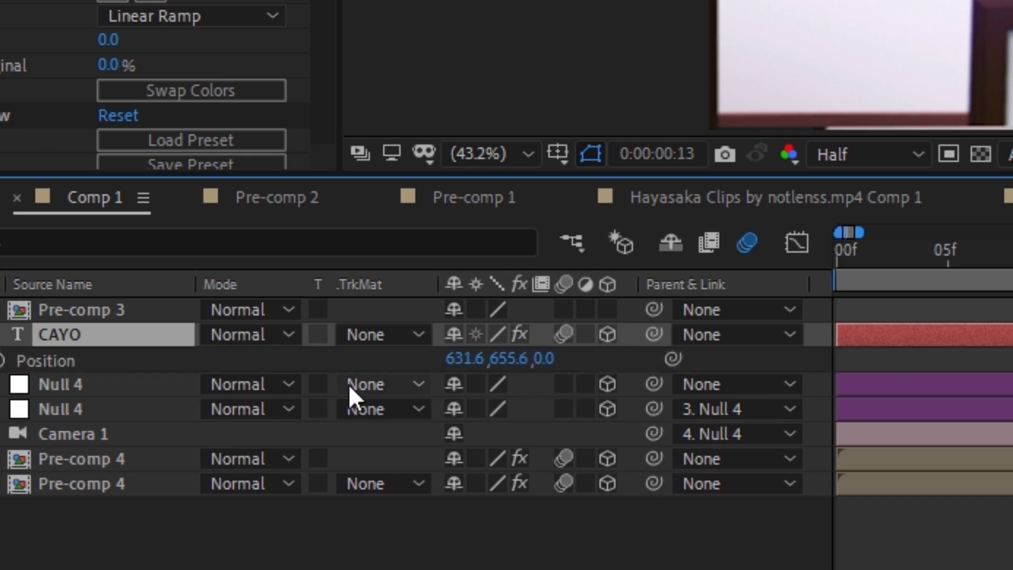
{"action": "key", "text": "shift+s"}
{"action": "left_click", "coordinate": [583, 384]}
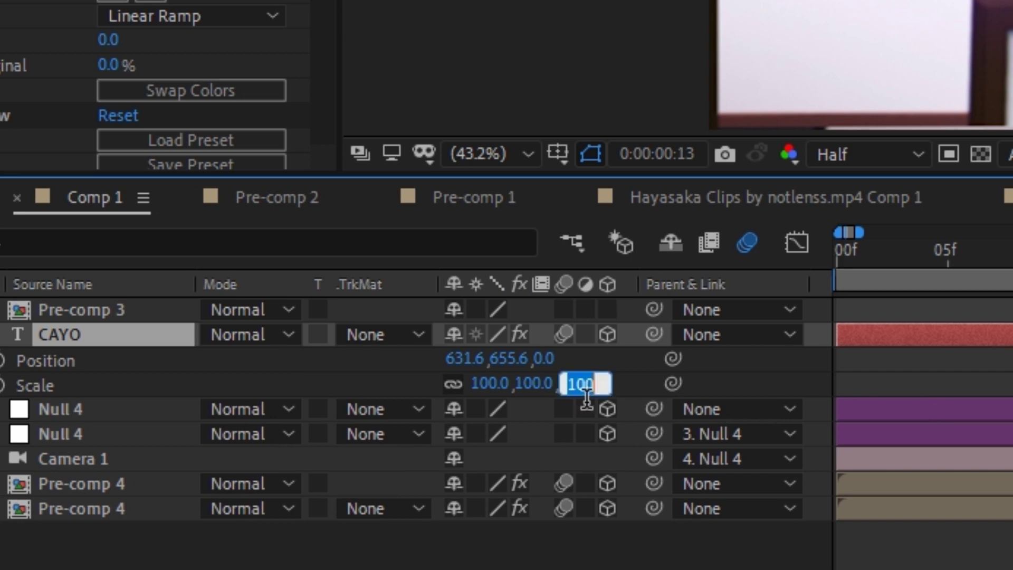
{"action": "type", "text": "55"}
{"action": "left_click", "coordinate": [588, 372]}
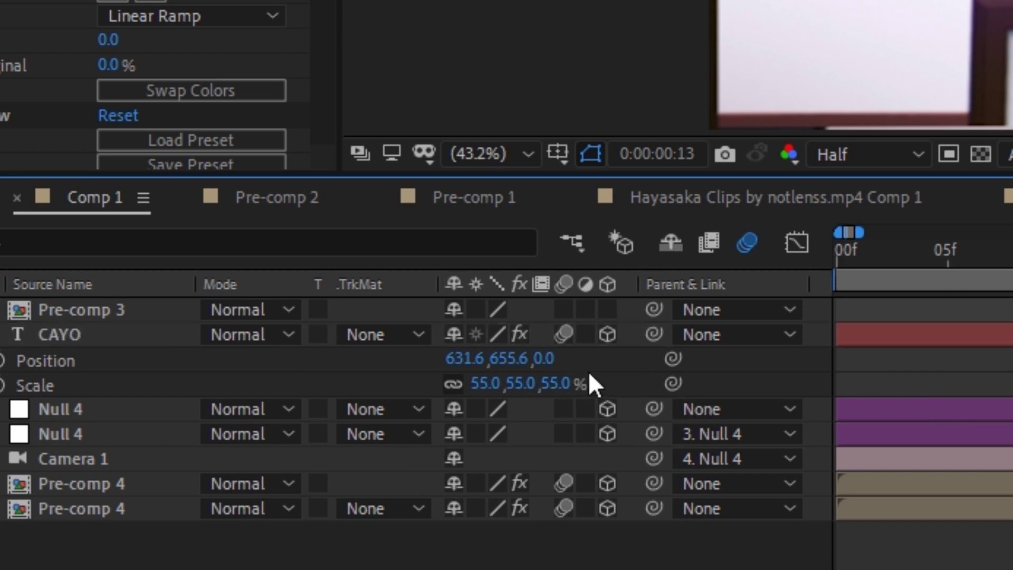
{"action": "left_click", "coordinate": [558, 368]}
{"action": "type", "text": "-333"}
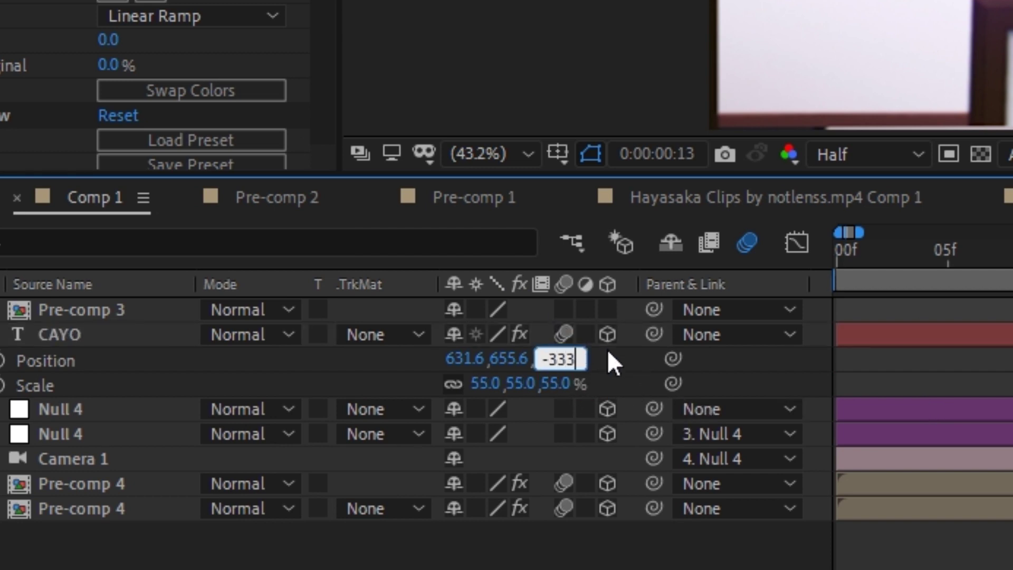
{"action": "type", "text": "3"}
{"action": "key", "text": "Return"}
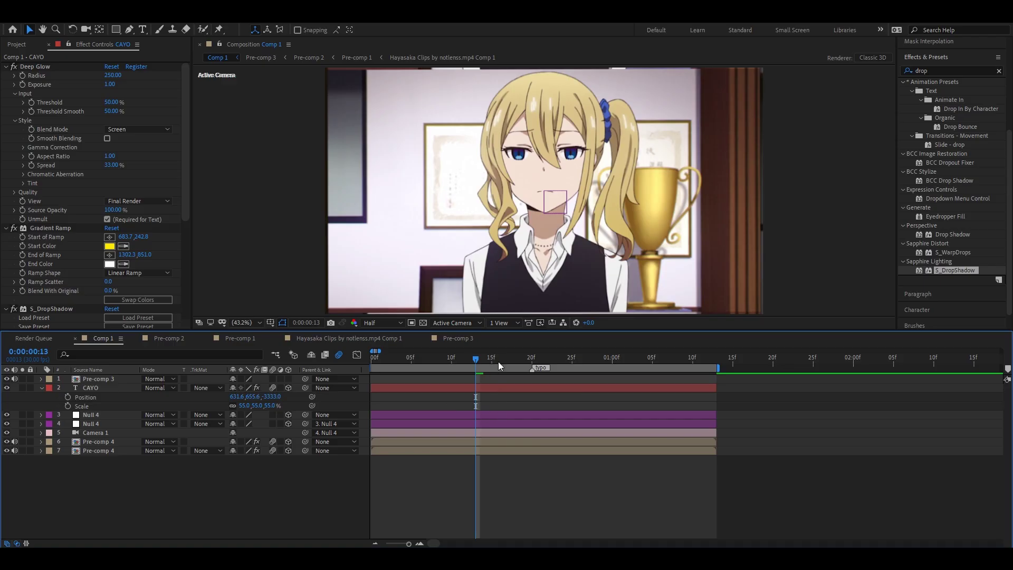
- Shift CAYO up and right in the viewer and set its Z Rotation to 9°
{"action": "left_click", "coordinate": [581, 362]}
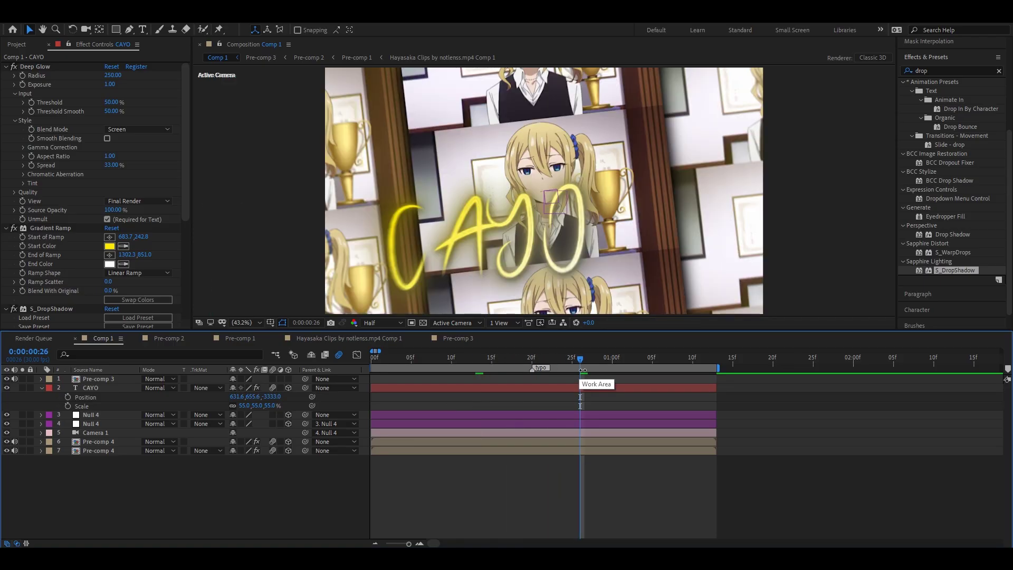
{"action": "left_click", "coordinate": [605, 360]}
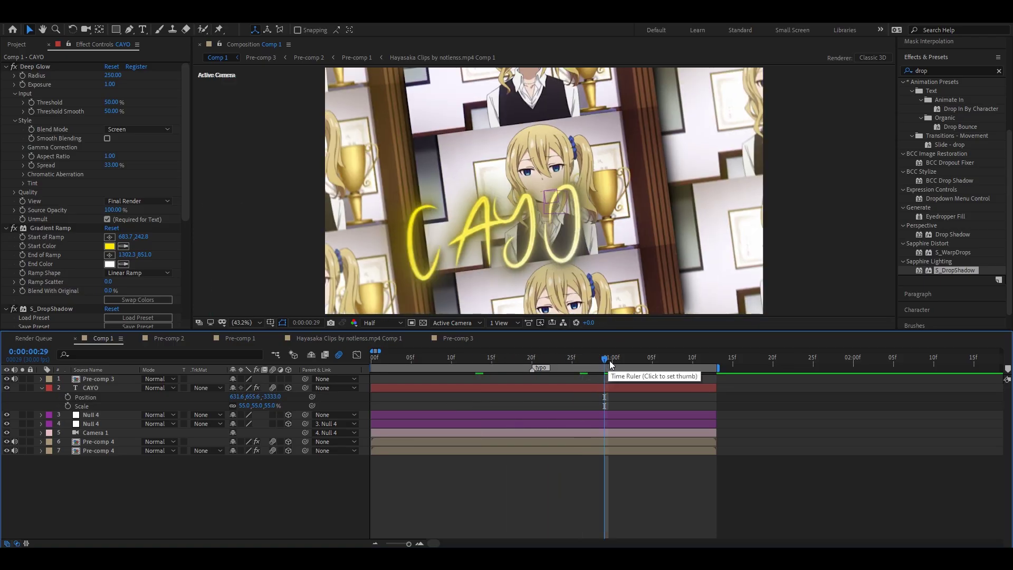
{"action": "left_click", "coordinate": [606, 391]}
{"action": "left_click_drag", "start_coordinate": [536, 248], "coordinate": [570, 234]}
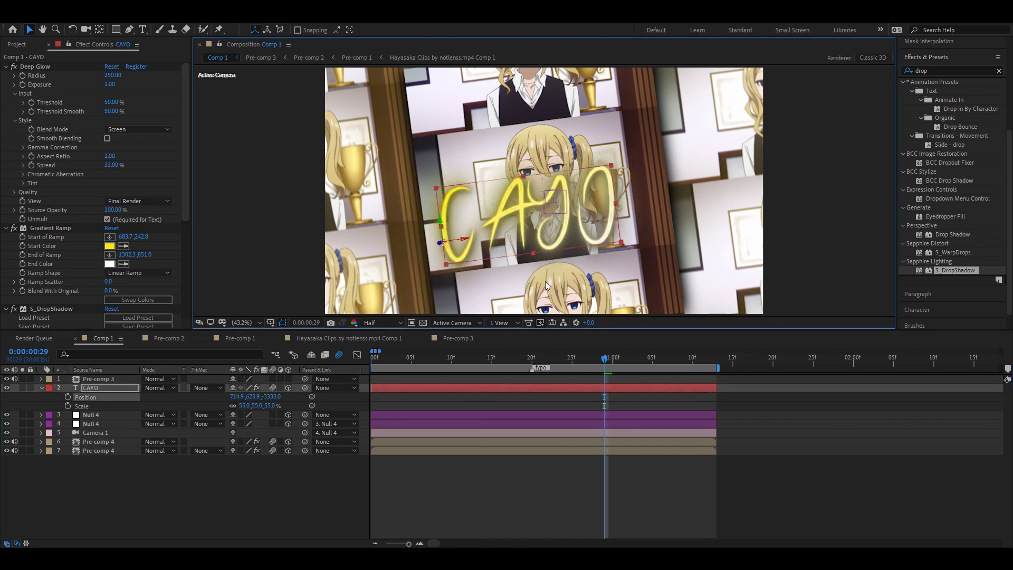
{"action": "key", "text": "r"}
{"action": "left_click_drag", "start_coordinate": [238, 428], "coordinate": [254, 428]}
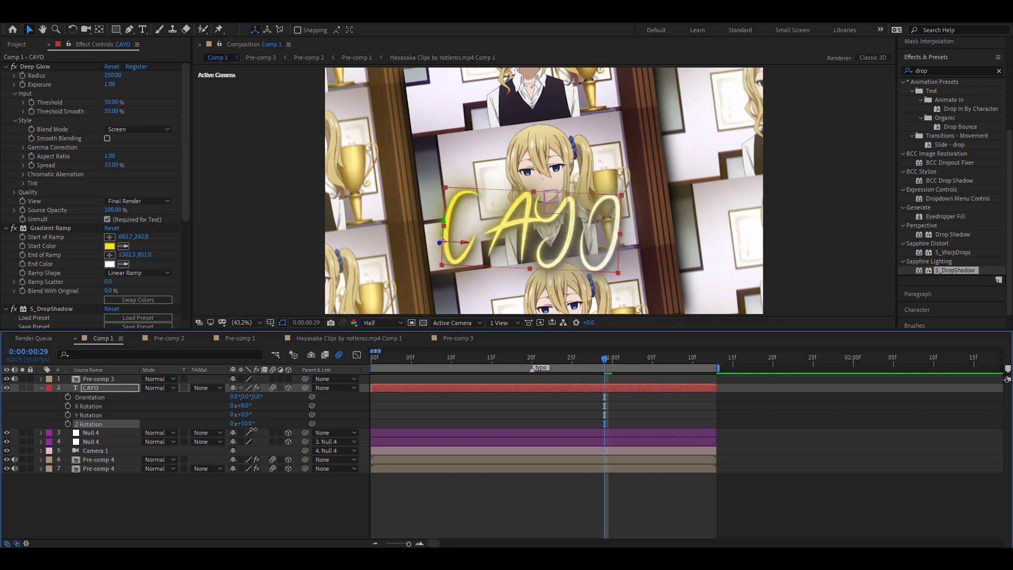
{"action": "type", "text": "9"}
{"action": "left_click", "coordinate": [272, 408]}
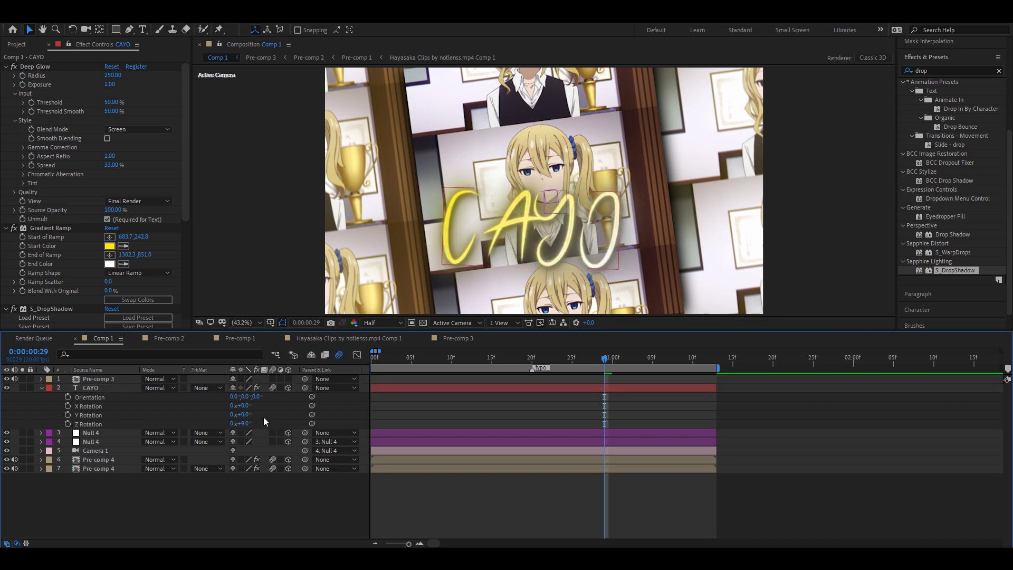
{"action": "left_click", "coordinate": [552, 229]}
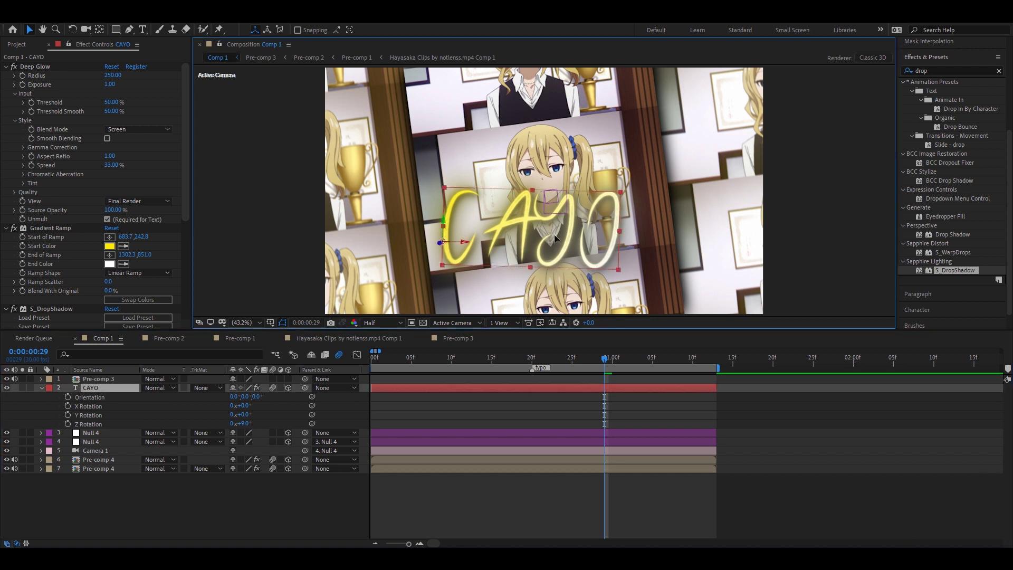
{"action": "key", "text": "Return"}
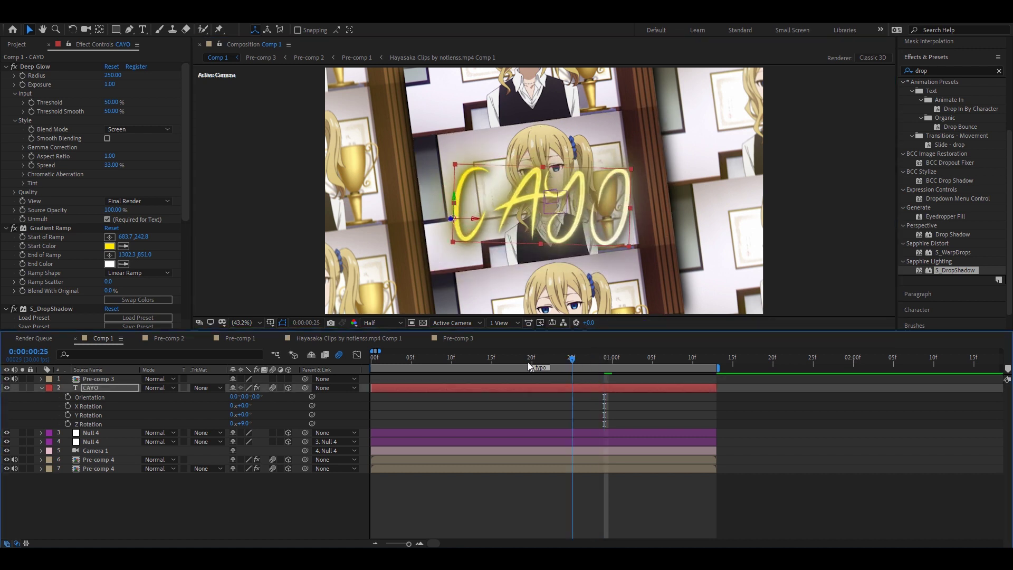
- Preview from the first frame, then add a new adjustment layer above CAYO
{"action": "left_click", "coordinate": [377, 359]}
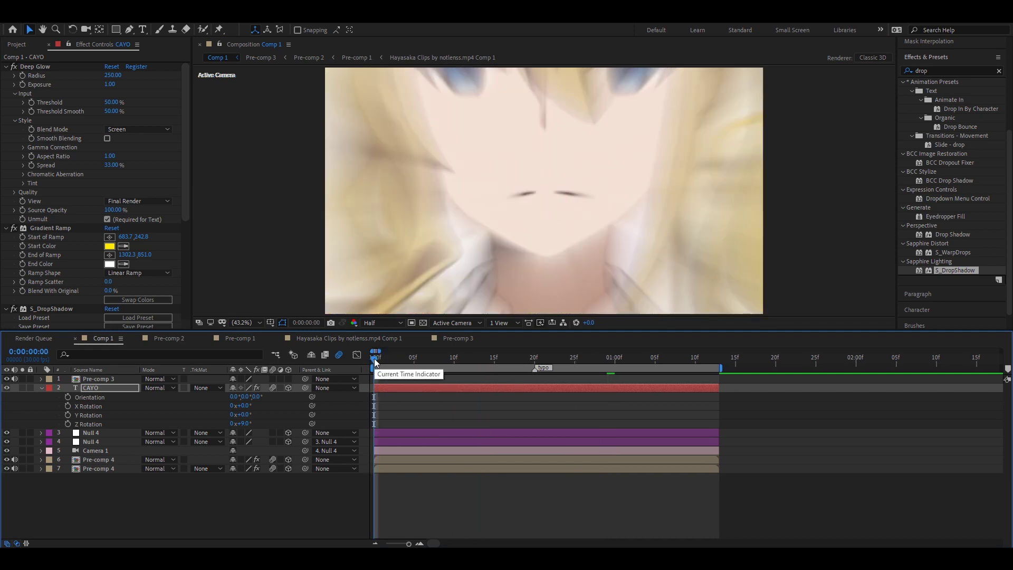
{"action": "key", "text": "space"}
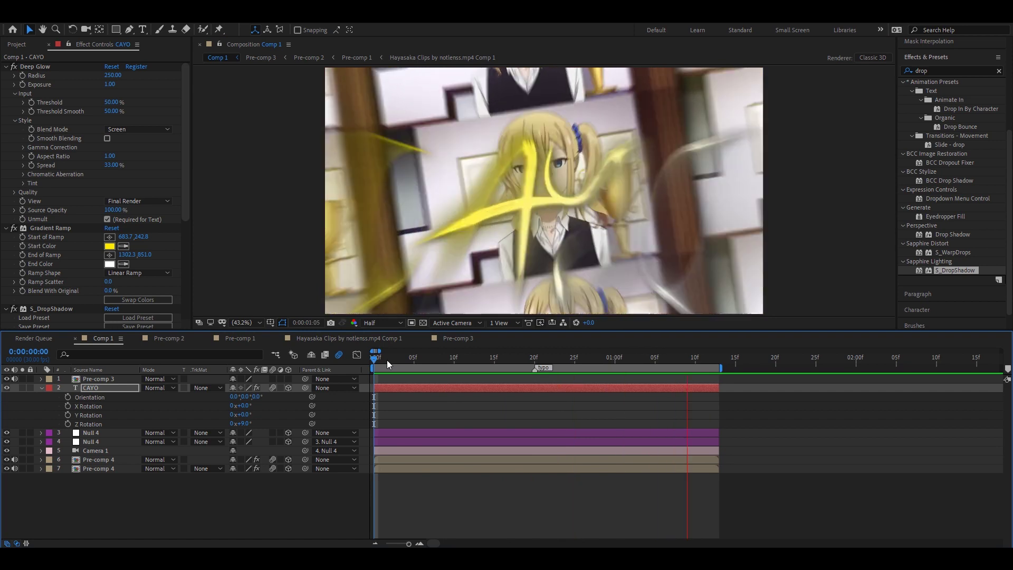
{"action": "key", "text": "space"}
{"action": "right_click", "coordinate": [372, 390]}
{"action": "mouse_move", "coordinate": [397, 395]}
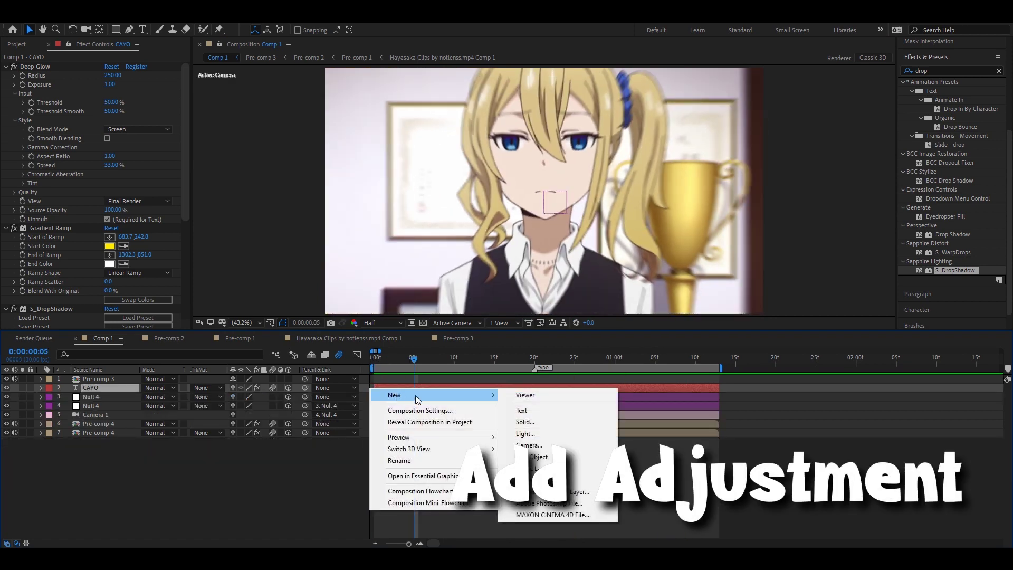
{"action": "left_click", "coordinate": [533, 493]}
{"action": "left_click", "coordinate": [718, 363]}
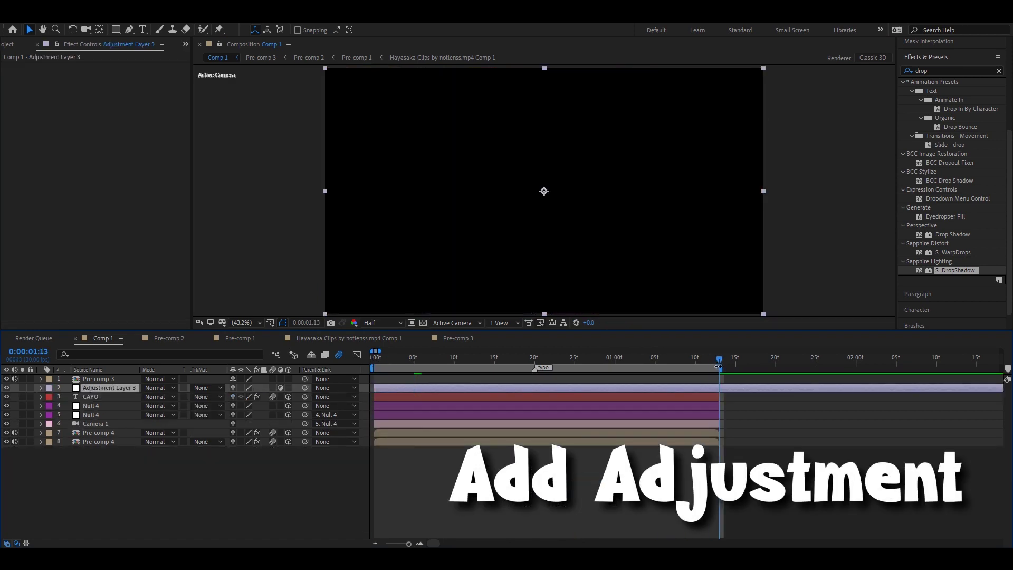
- Search 'bcc len' and apply BCC Lens Blur OBS to Adjustment Layer 3
{"action": "left_click", "coordinate": [412, 361]}
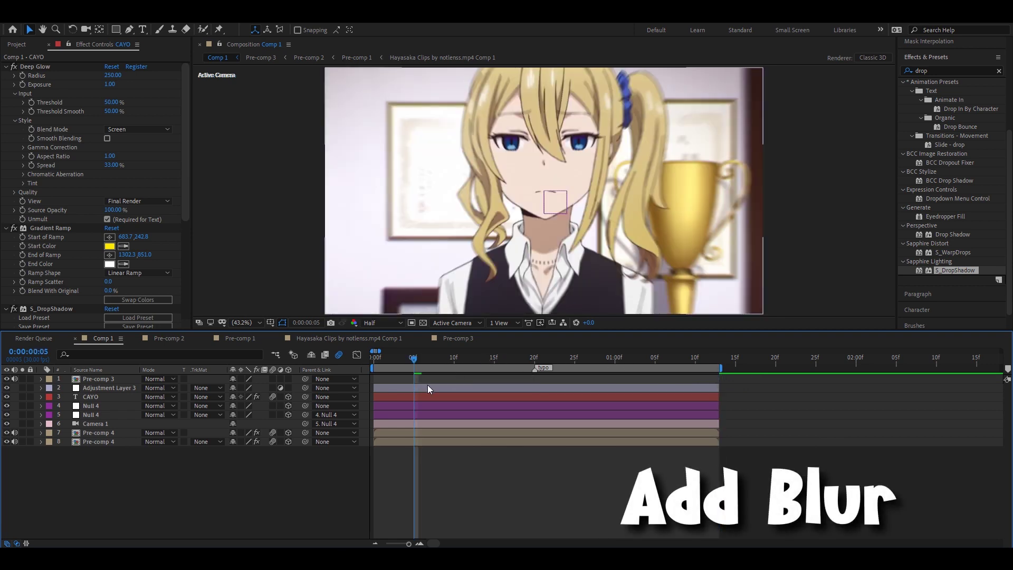
{"action": "left_click", "coordinate": [427, 387]}
{"action": "left_click", "coordinate": [927, 72]}
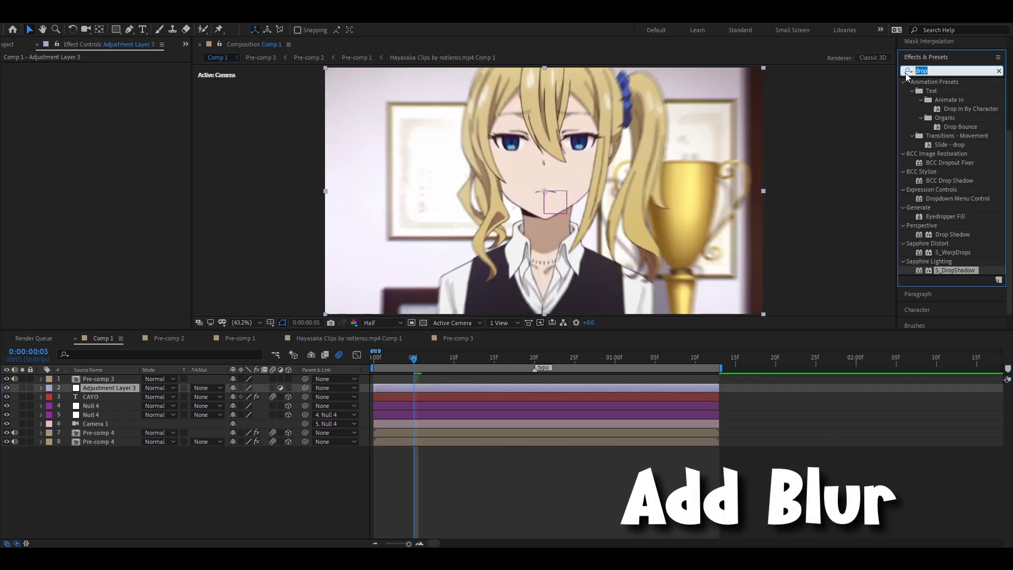
{"action": "type", "text": "bcc len"}
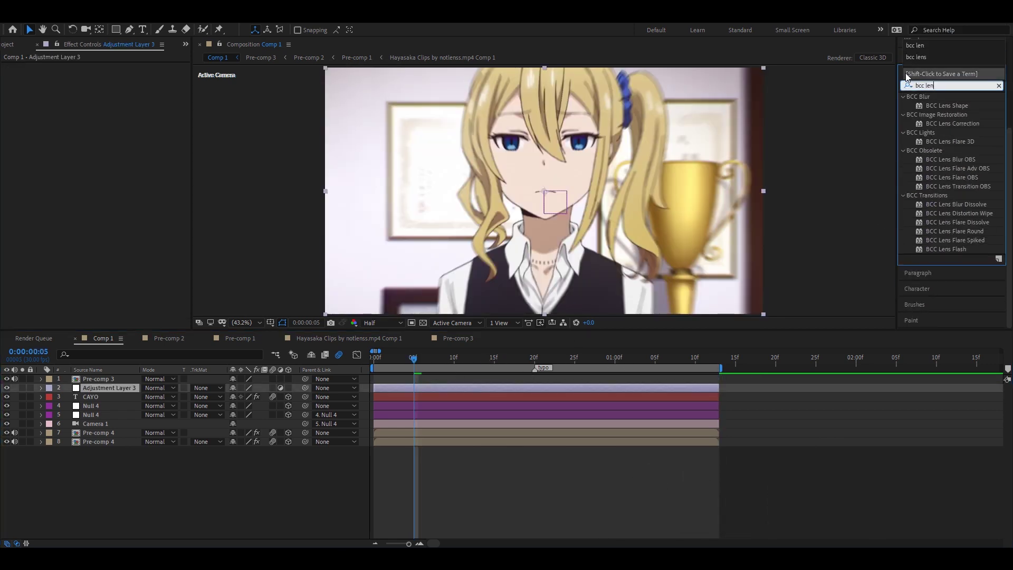
{"action": "left_click_drag", "start_coordinate": [950, 159], "coordinate": [445, 389]}
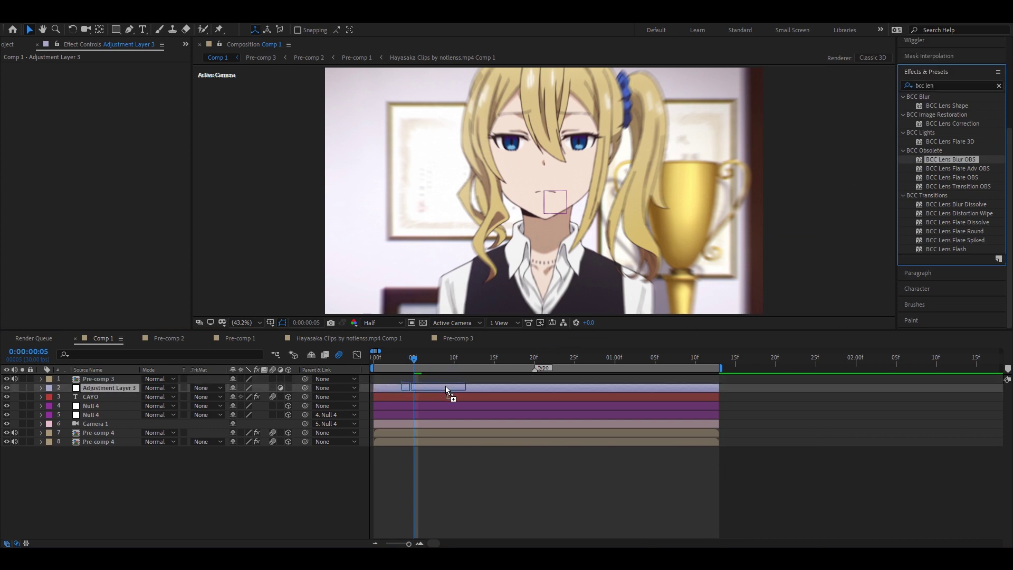
- Set lens blur Quality to Sharp and Gamma 700, and keyframe Iris Scale 0 at 12f
{"action": "left_click", "coordinate": [470, 359]}
{"action": "left_click", "coordinate": [138, 127]}
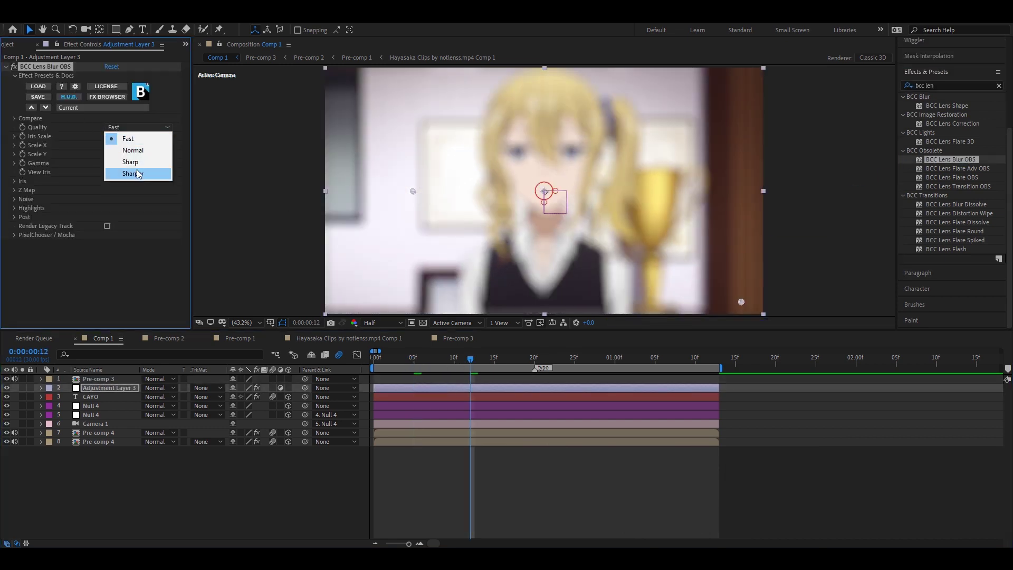
{"action": "left_click", "coordinate": [139, 174]}
{"action": "left_click", "coordinate": [113, 163]}
{"action": "key", "text": "Return"}
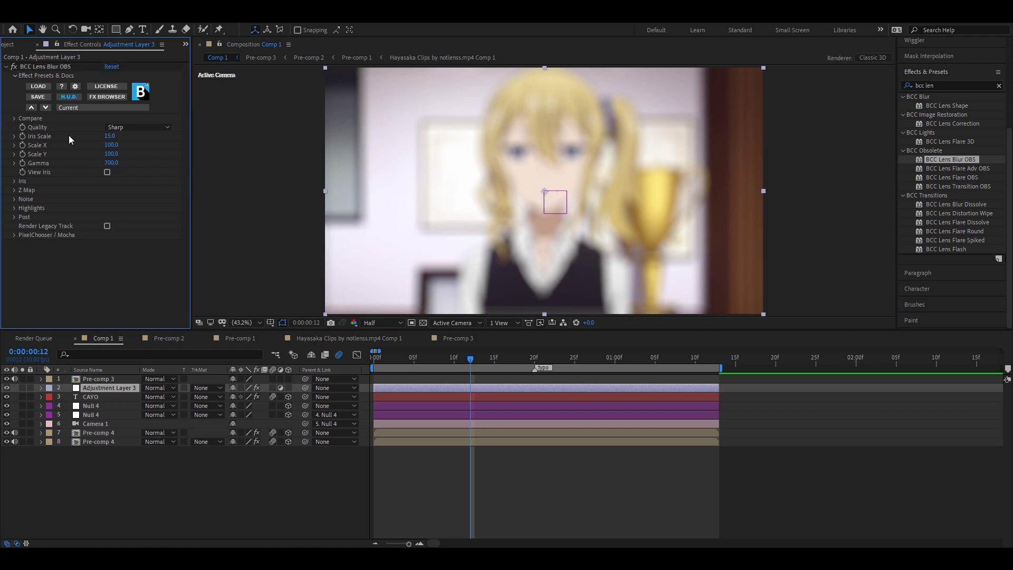
{"action": "type", "text": "0"}
{"action": "key", "text": "Return"}
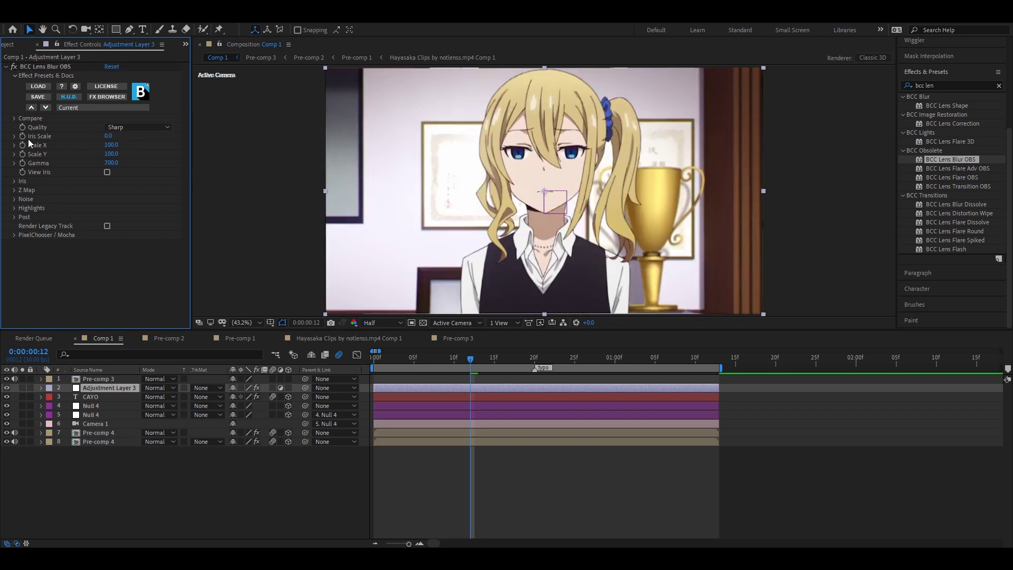
{"action": "left_click", "coordinate": [23, 136]}
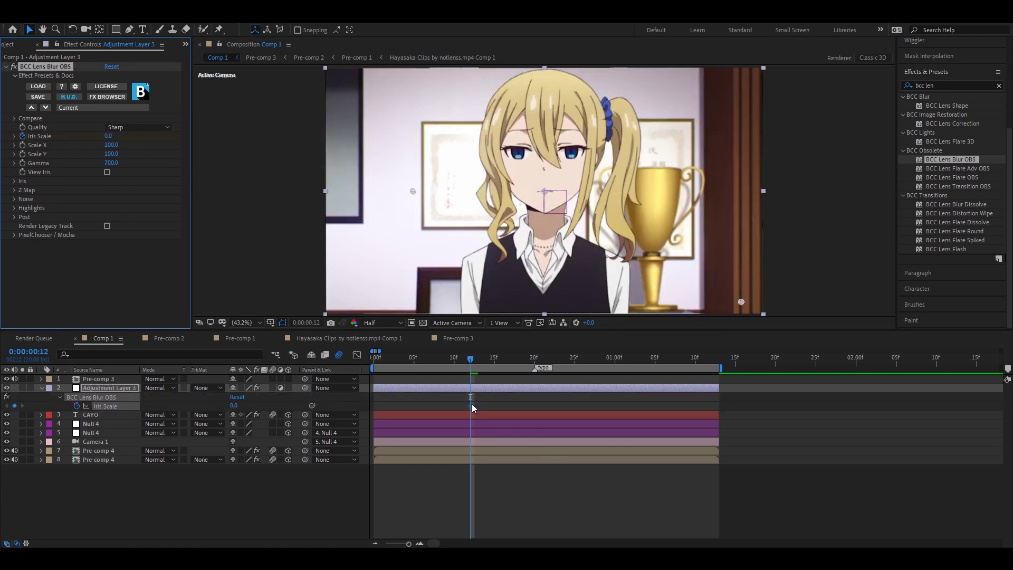
- Keyframe Iris Scale 9 at 19f and 0 at 1:00, then Easy Ease all three keys
{"action": "left_click", "coordinate": [534, 361]}
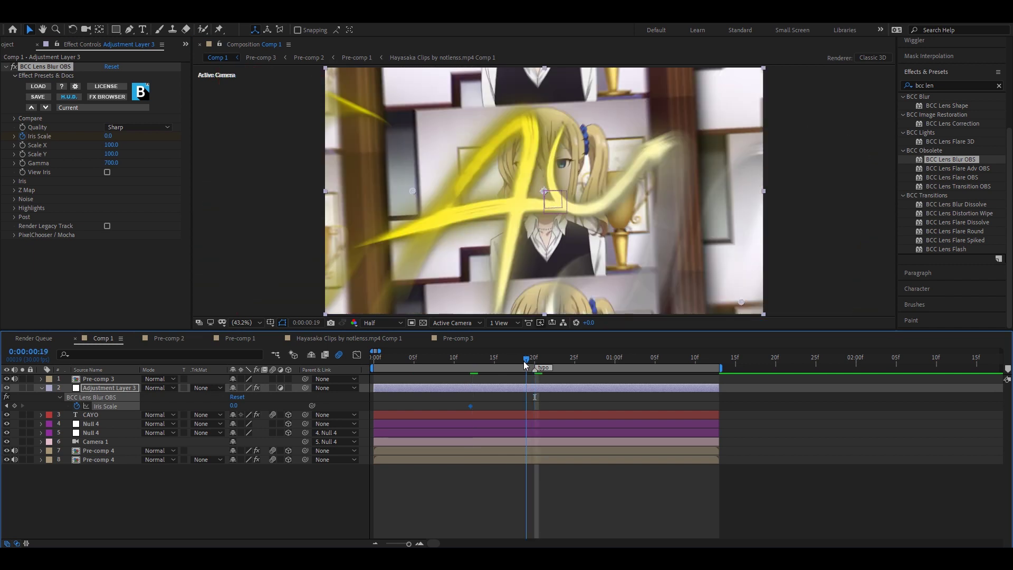
{"action": "left_click_drag", "start_coordinate": [534, 364], "coordinate": [526, 364]}
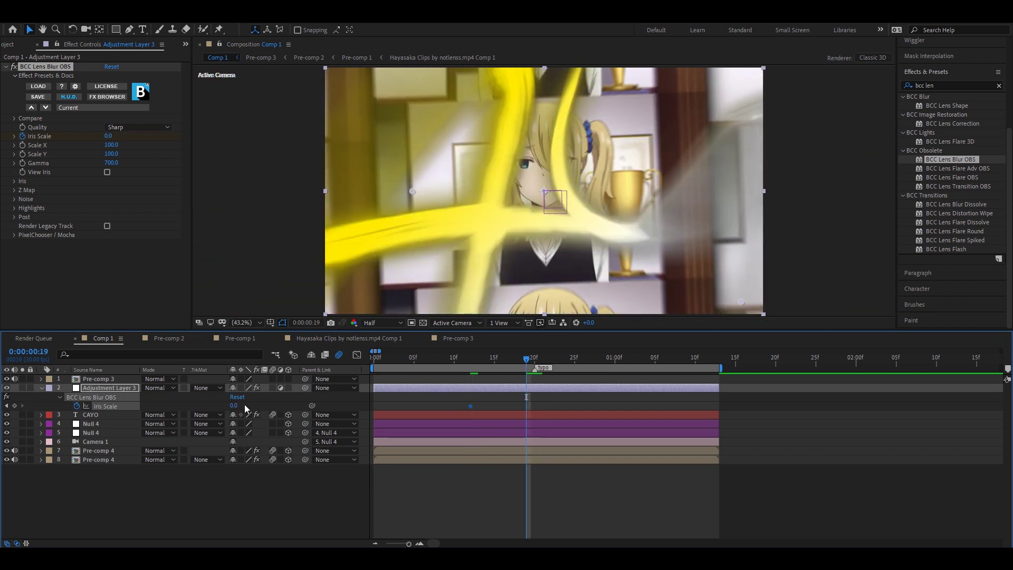
{"action": "left_click", "coordinate": [238, 407]}
{"action": "type", "text": "9"}
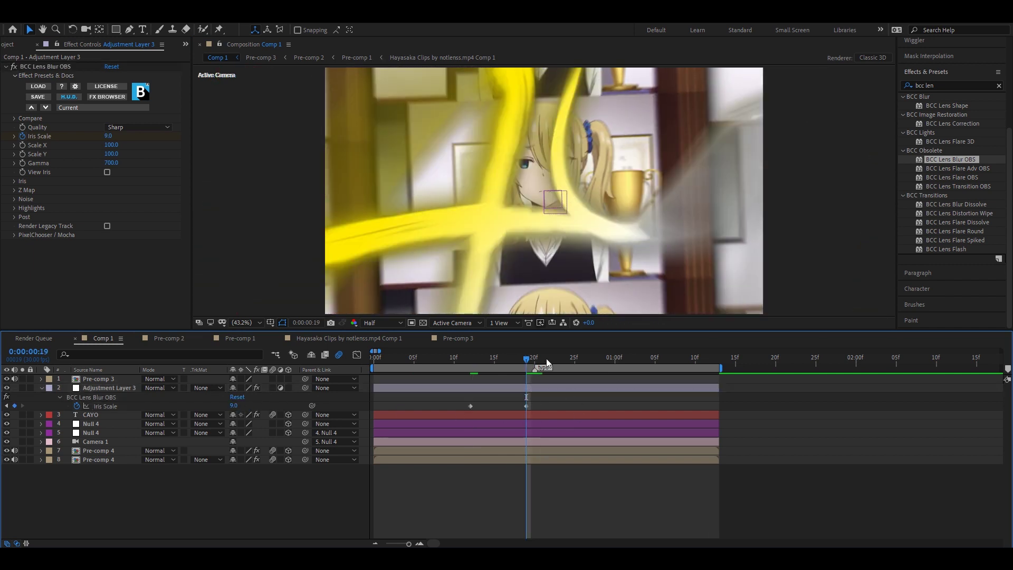
{"action": "left_click", "coordinate": [608, 365]}
{"action": "left_click_drag", "start_coordinate": [609, 368], "coordinate": [615, 364]}
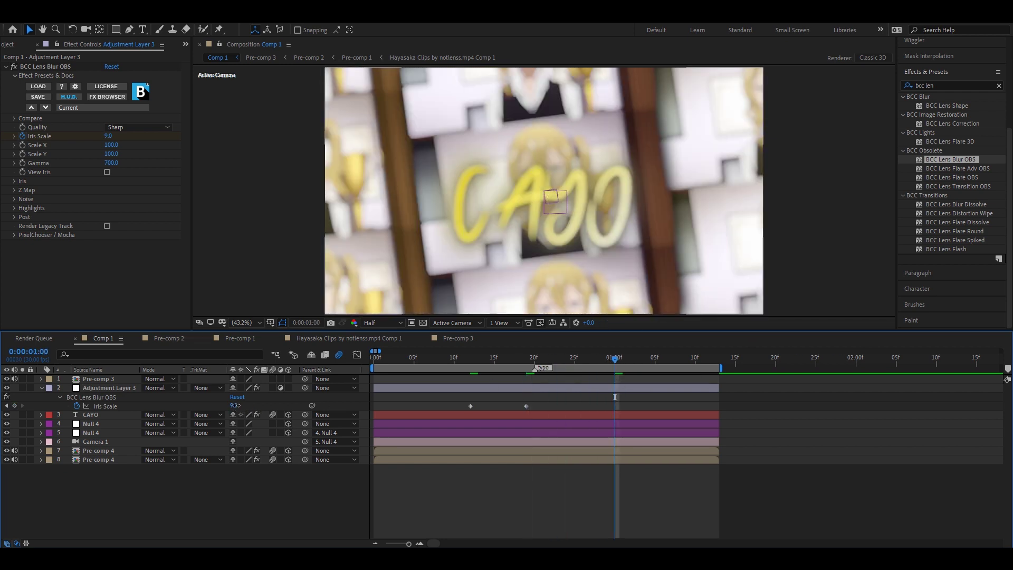
{"action": "left_click_drag", "start_coordinate": [629, 407], "coordinate": [448, 411]}
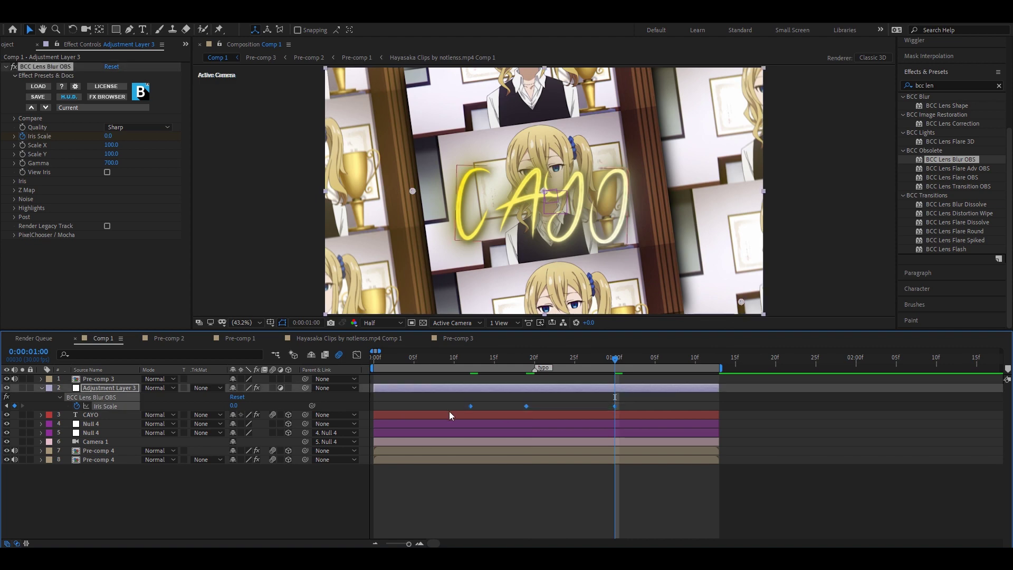
{"action": "key", "text": "F9"}
{"action": "left_click_drag", "start_coordinate": [454, 357], "coordinate": [362, 378]}
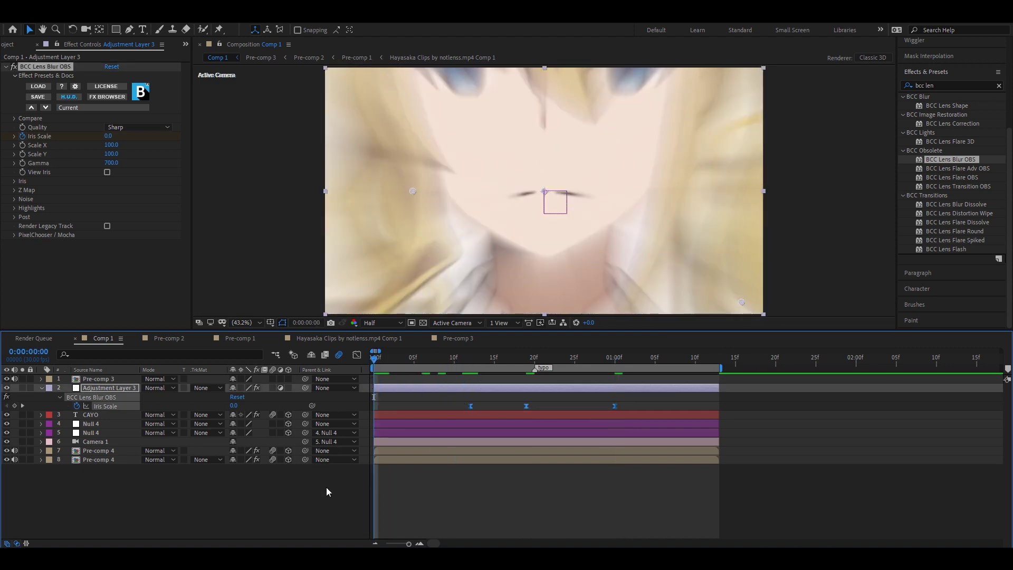
- Preview the CAYO title animation to check the eased lens-blur pulse
{"action": "key", "text": "space"}
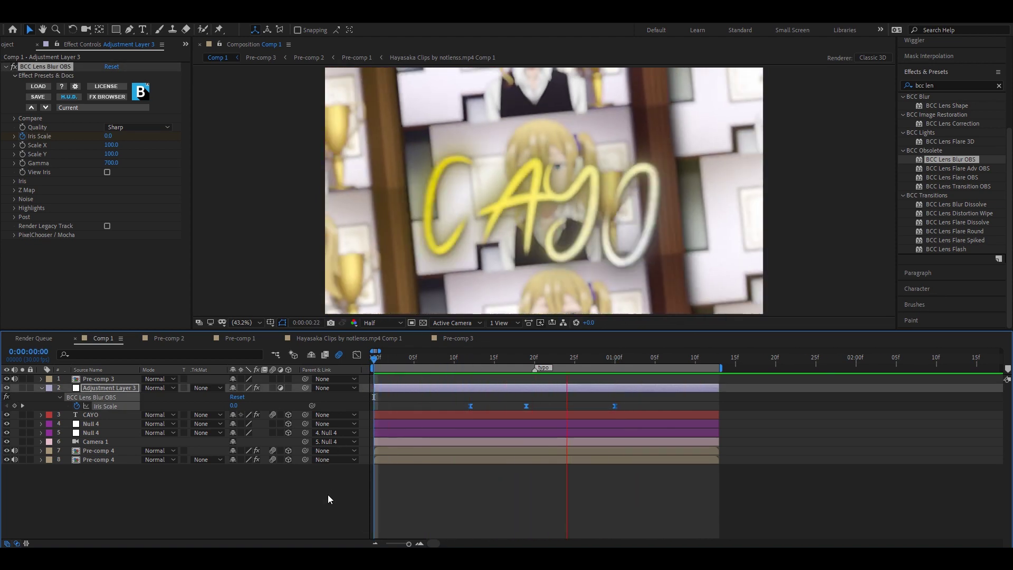